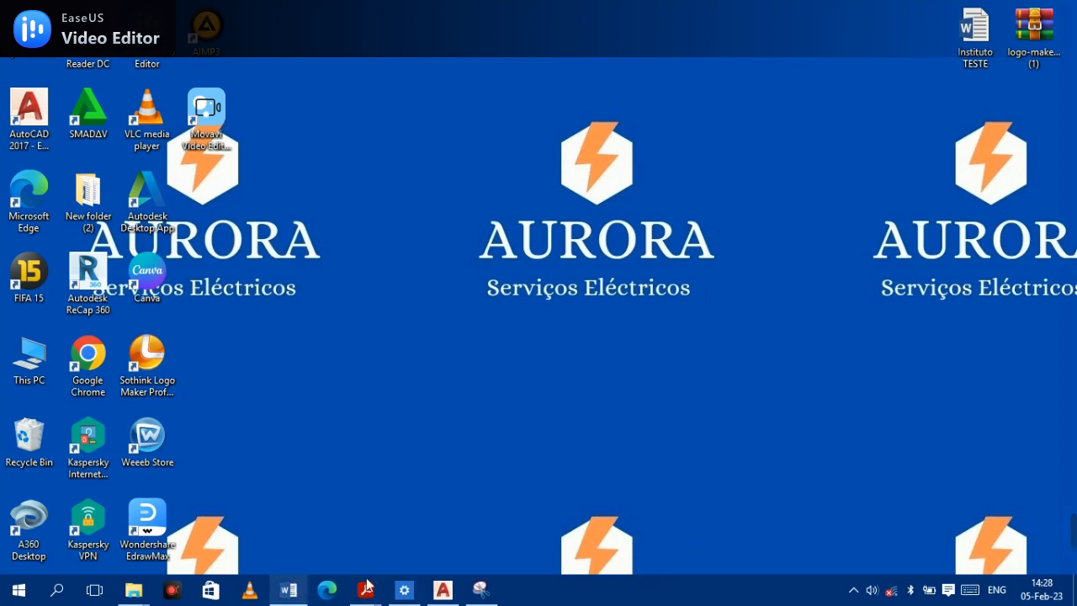
- Switch to AutoCAD, frame the existing flange drawing, and review the enabled object snap modes
{"action": "left_click", "coordinate": [441, 590]}
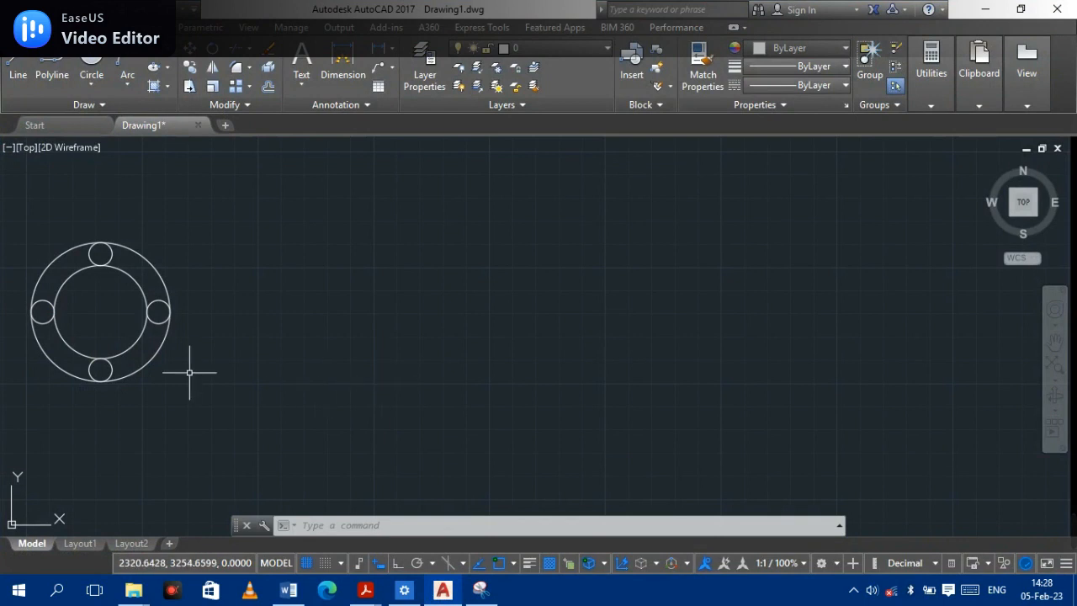
{"action": "middle_click_drag", "start_coordinate": [89, 325], "coordinate": [257, 337]}
{"action": "scroll", "coordinate": [264, 324], "scroll_direction": "up", "scroll_amount": 2}
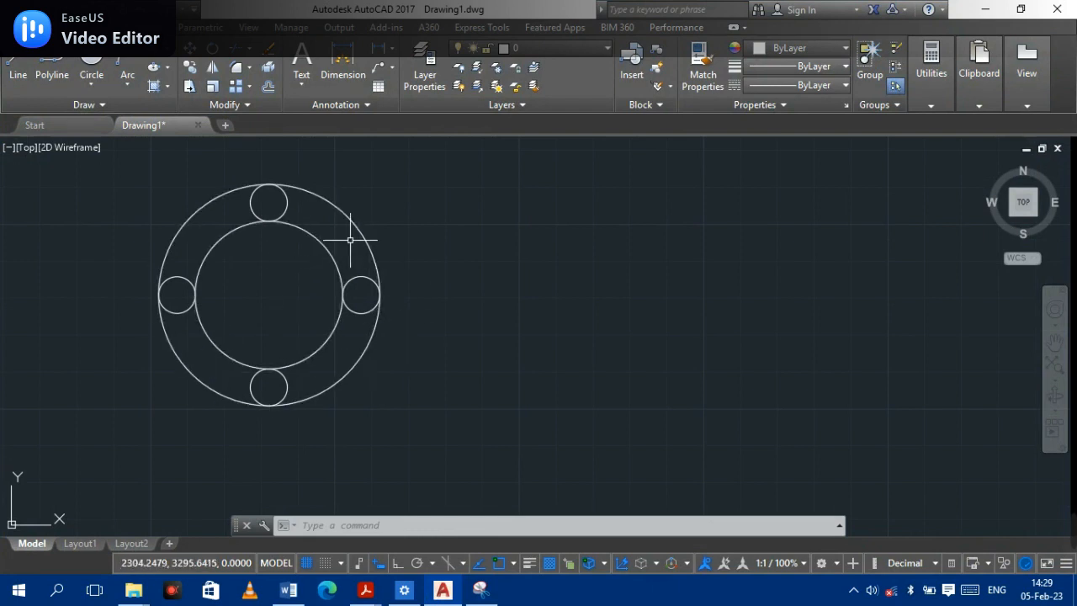
{"action": "middle_click_drag", "start_coordinate": [589, 325], "coordinate": [427, 336]}
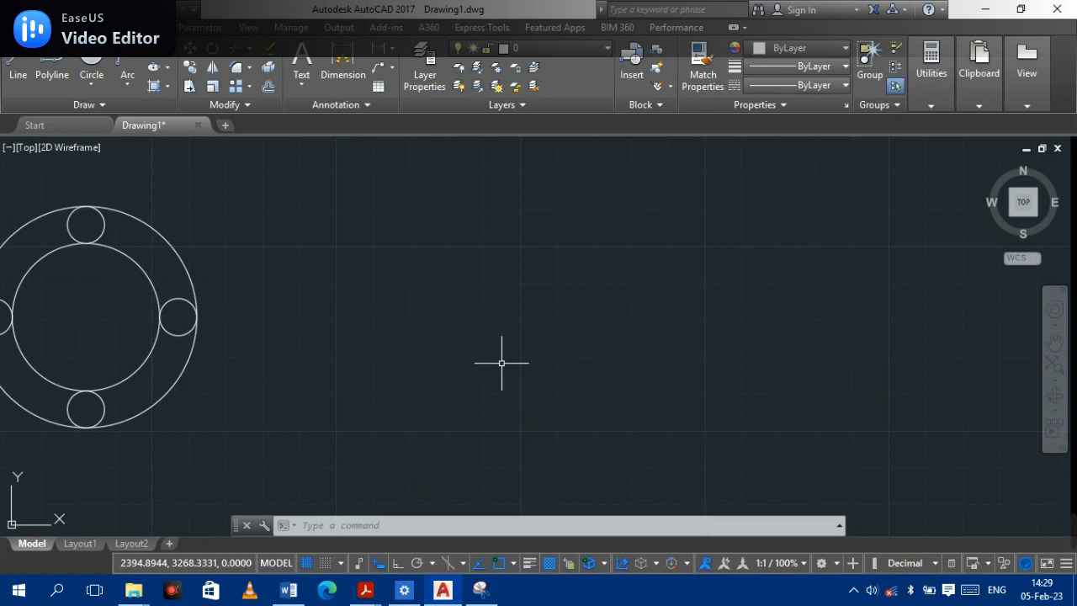
{"action": "left_click", "coordinate": [514, 565]}
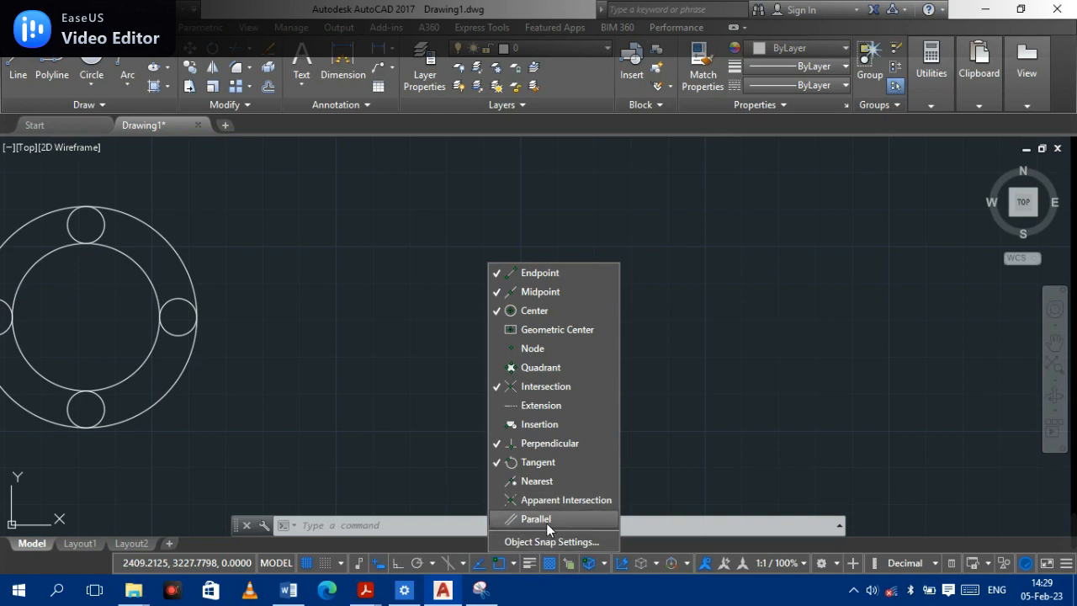
{"action": "left_click", "coordinate": [513, 567]}
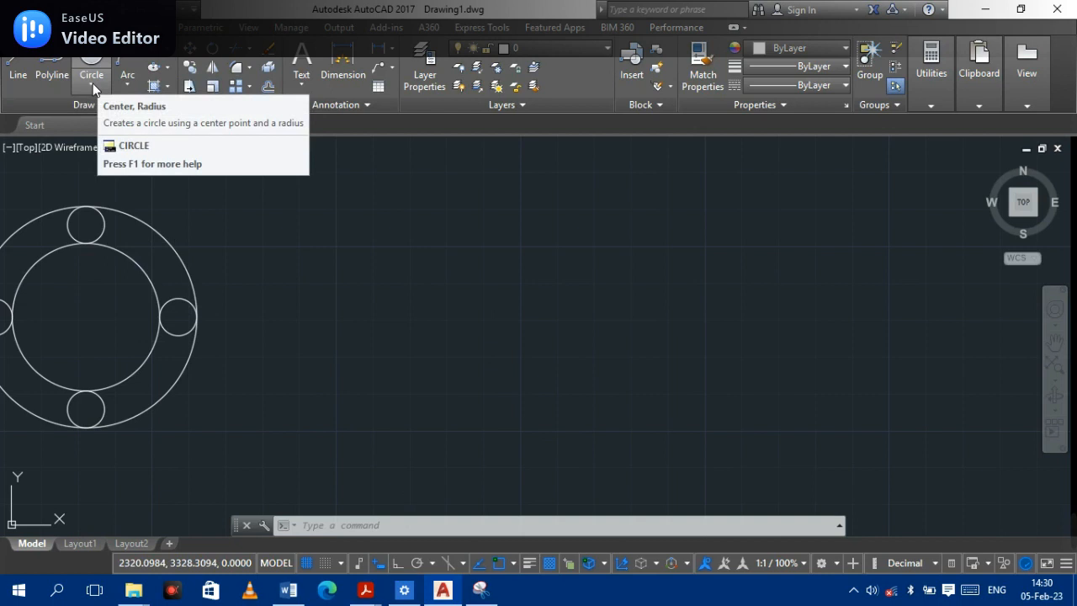
- Draw a Center, Radius circle with radius 10 in empty space to the right of the flange
{"action": "left_click", "coordinate": [92, 83]}
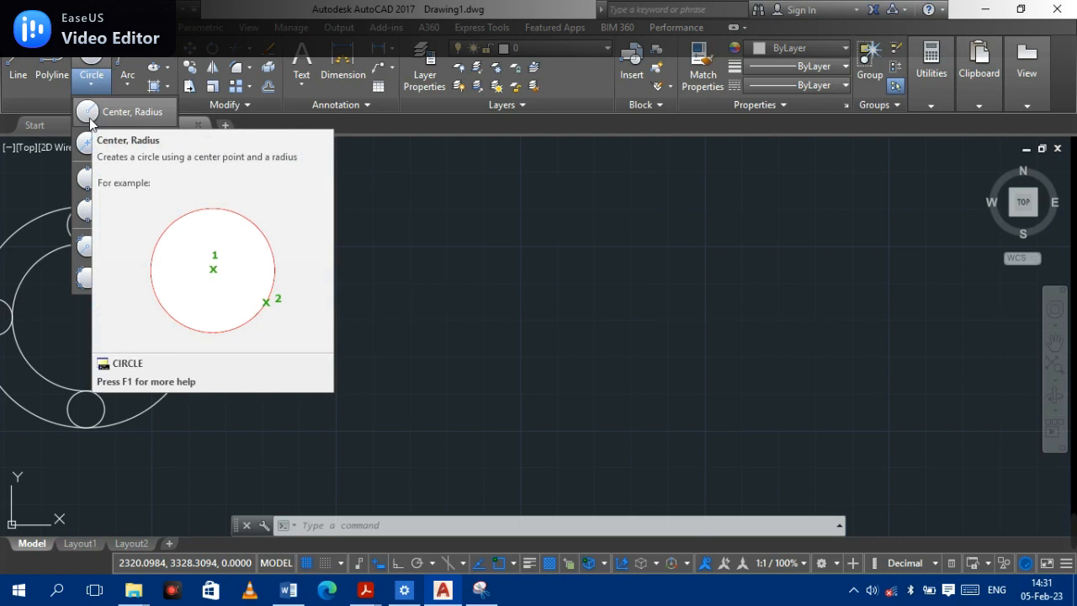
{"action": "left_click", "coordinate": [90, 123]}
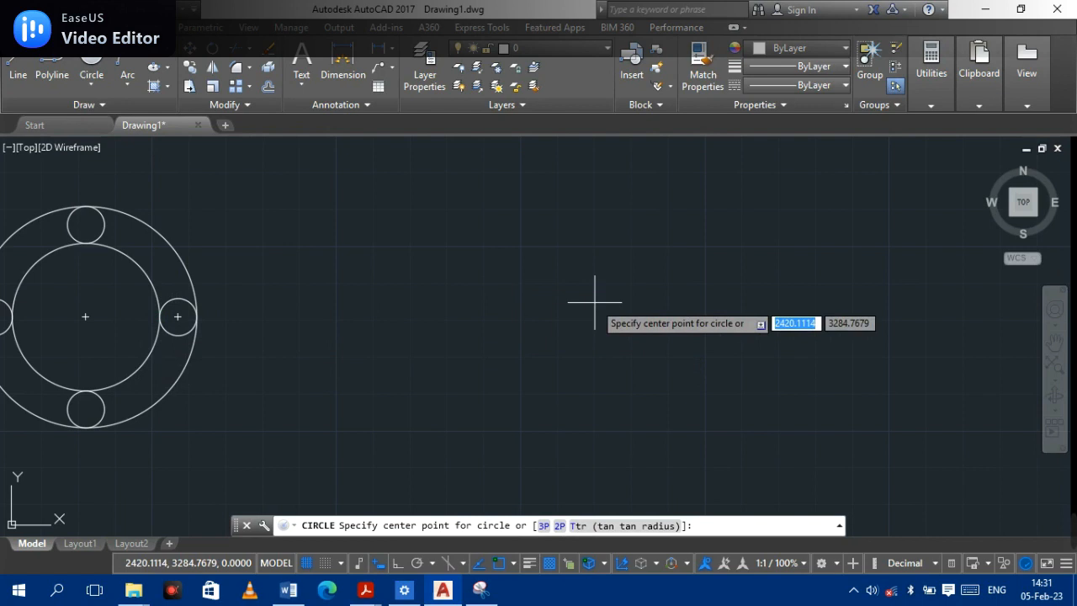
{"action": "left_click", "coordinate": [533, 302]}
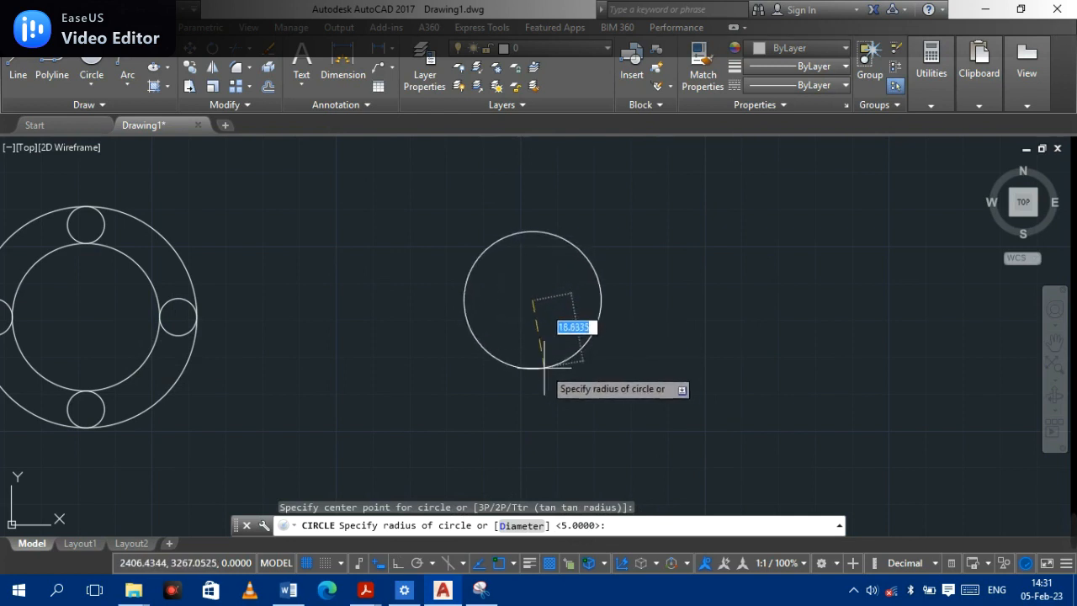
{"action": "type", "text": "10"}
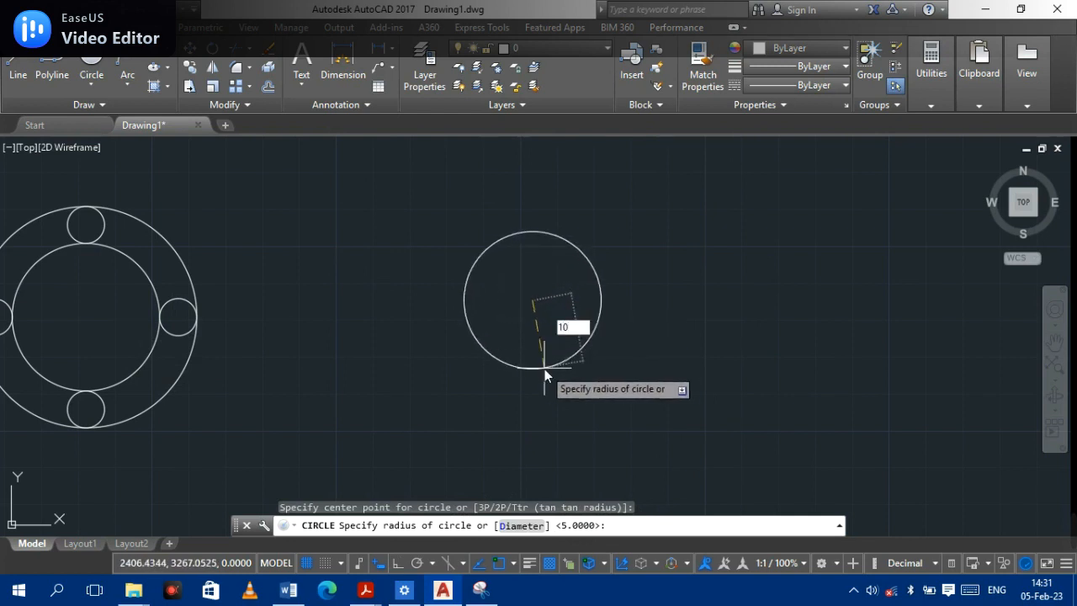
{"action": "key", "text": "Return"}
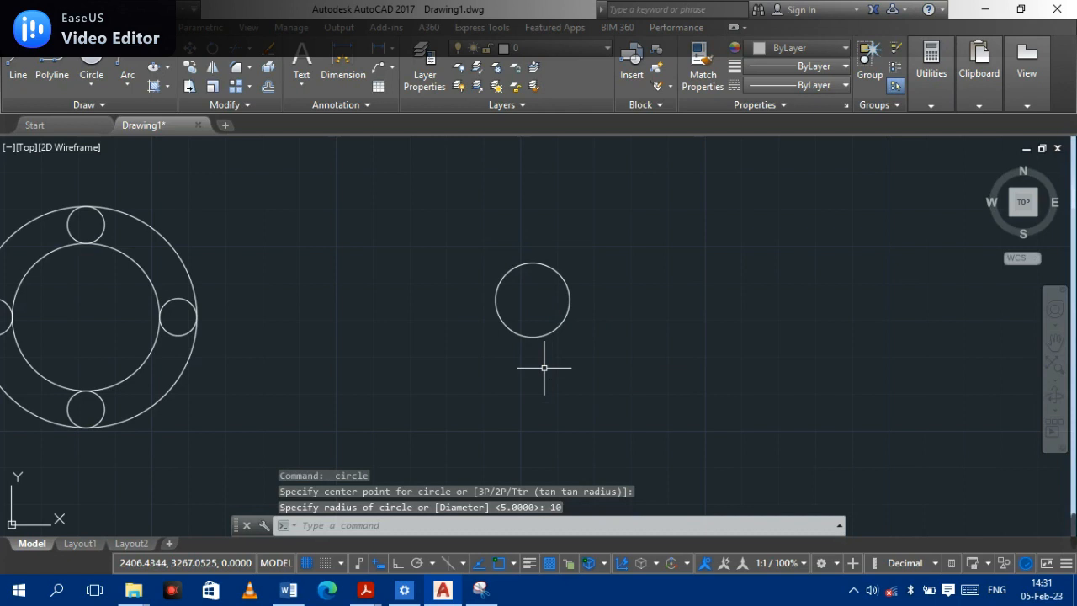
- Draw a concentric Center, Diameter circle of diameter 25 centred on the 10-radius circle
{"action": "scroll", "coordinate": [544, 368], "scroll_direction": "up", "scroll_amount": 2}
{"action": "scroll", "coordinate": [544, 368], "scroll_direction": "down", "scroll_amount": 2}
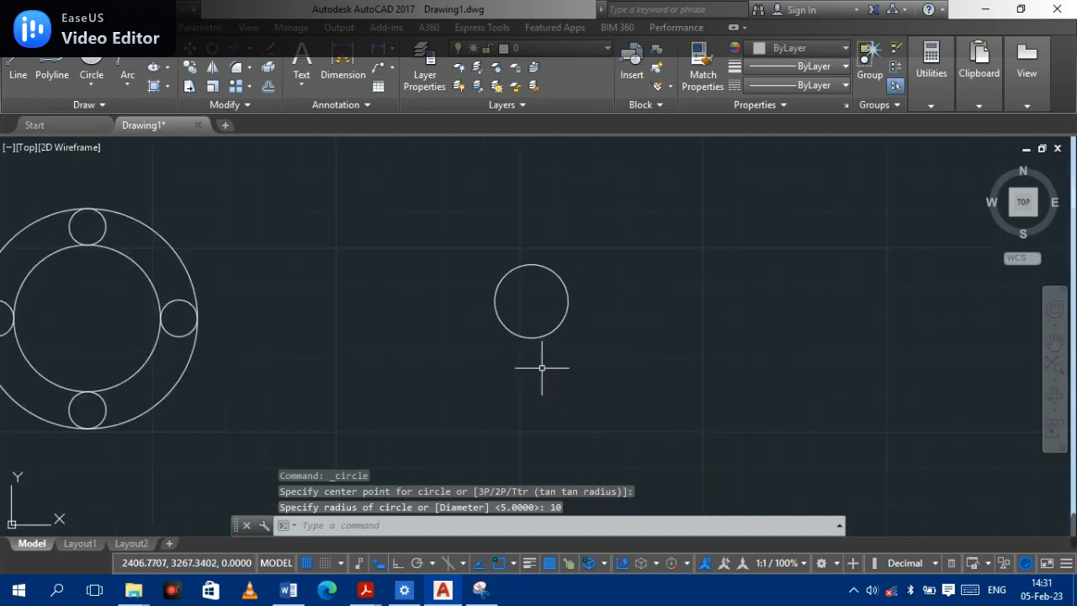
{"action": "left_click", "coordinate": [105, 90]}
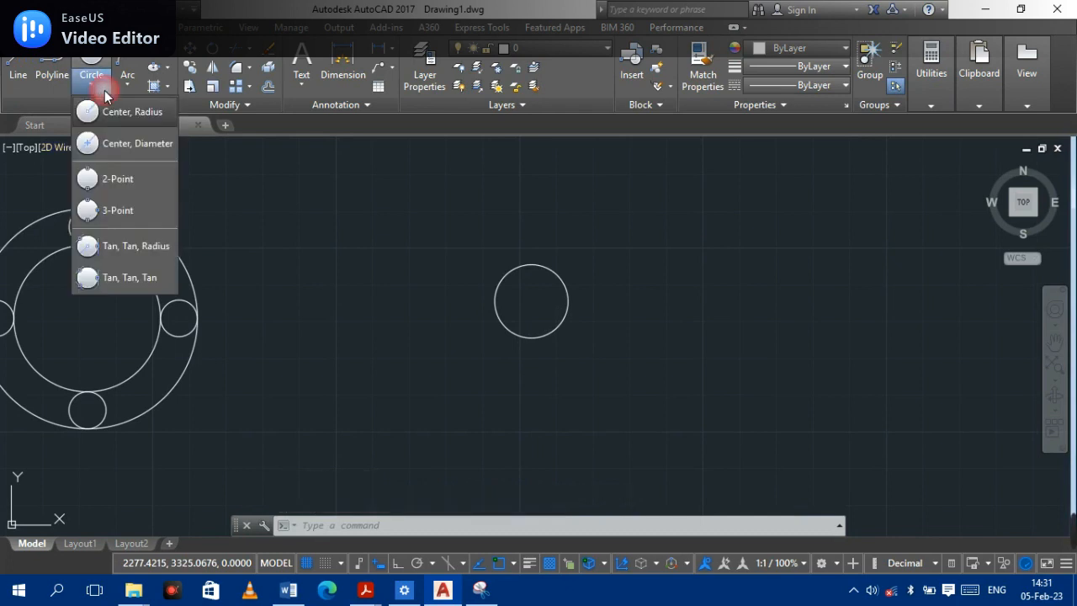
{"action": "left_click", "coordinate": [136, 152]}
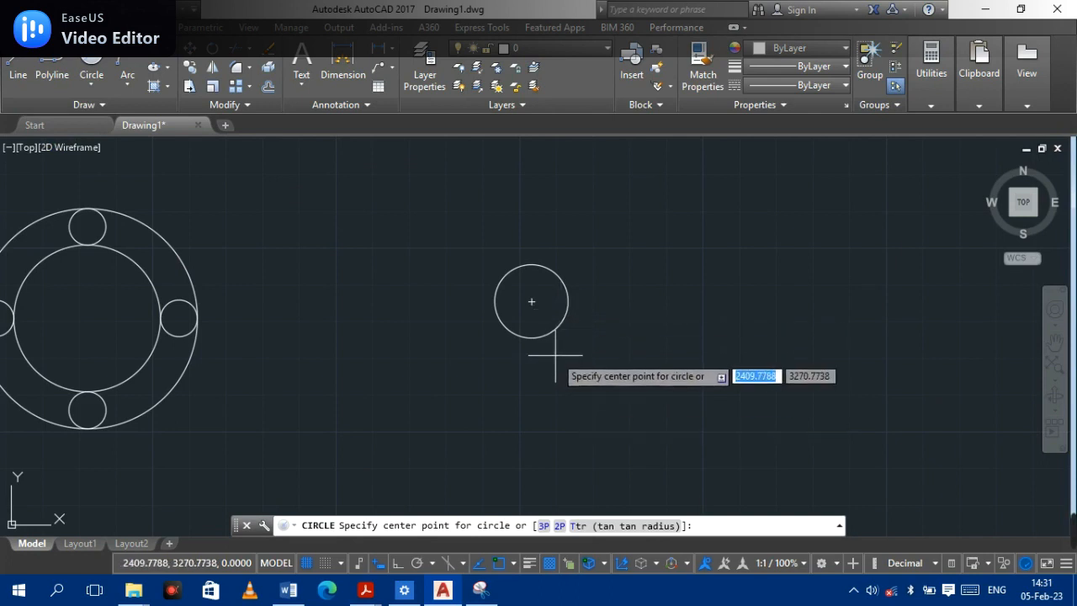
{"action": "left_click", "coordinate": [531, 302]}
{"action": "key", "text": "d"}
{"action": "key", "text": "Return"}
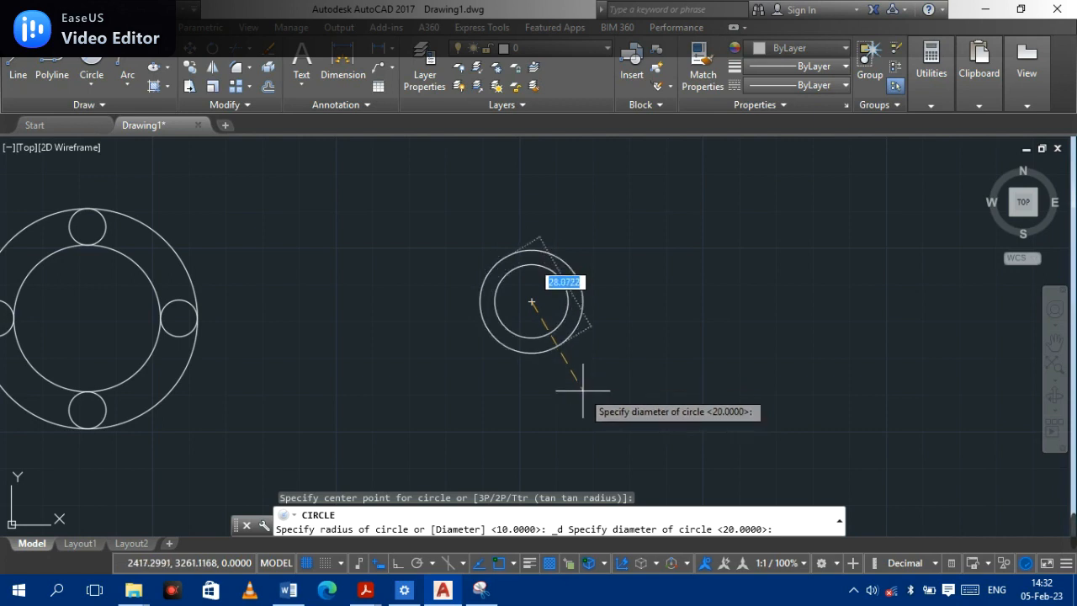
{"action": "type", "text": "25"}
{"action": "key", "text": "Return"}
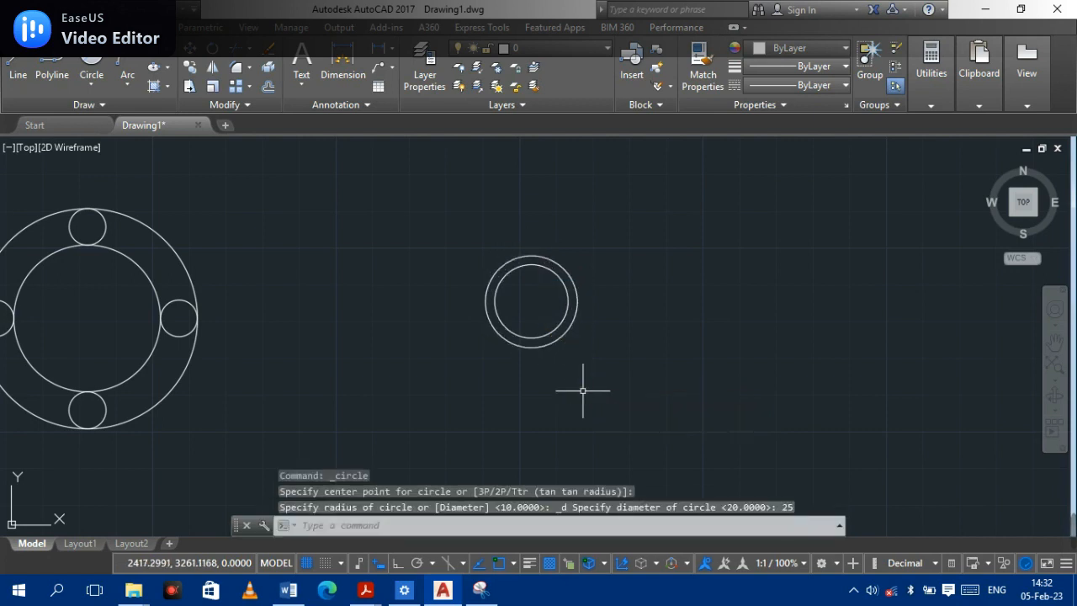
{"action": "left_click", "coordinate": [101, 84]}
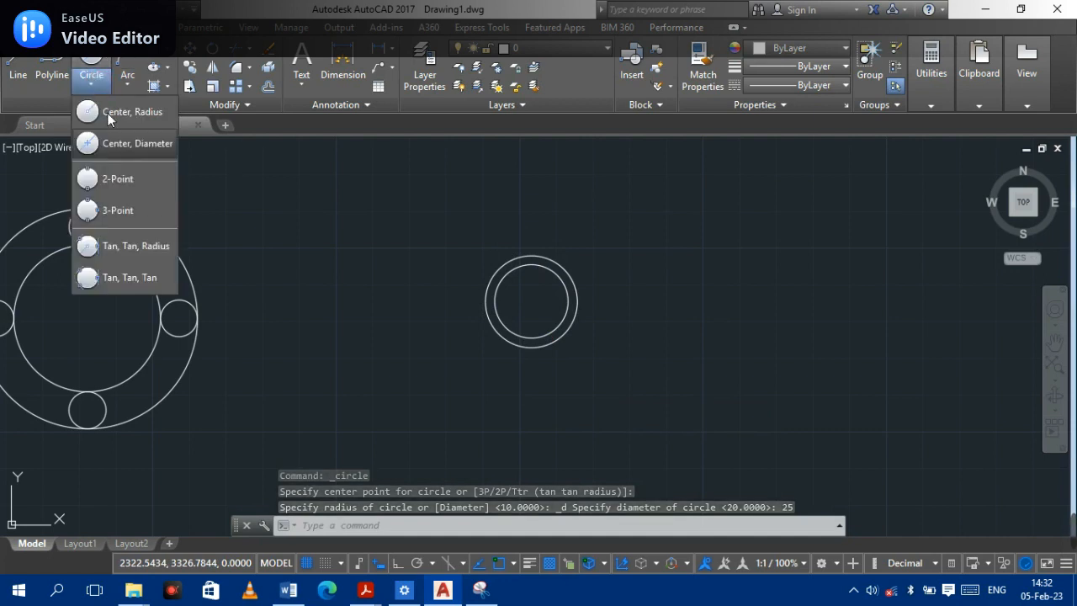
{"action": "left_click", "coordinate": [112, 182]}
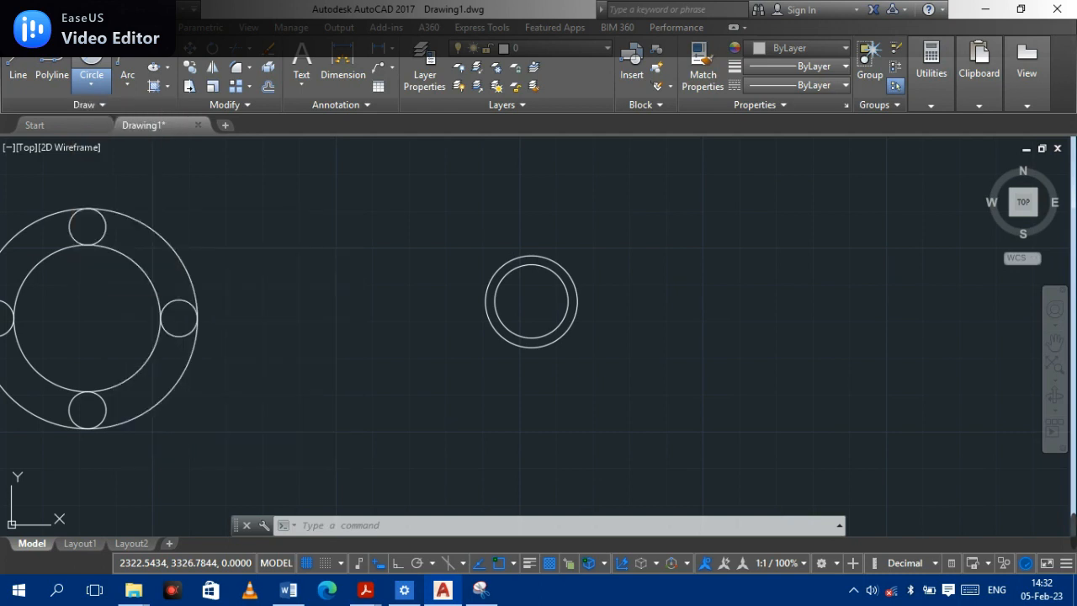
{"action": "left_click", "coordinate": [532, 302]}
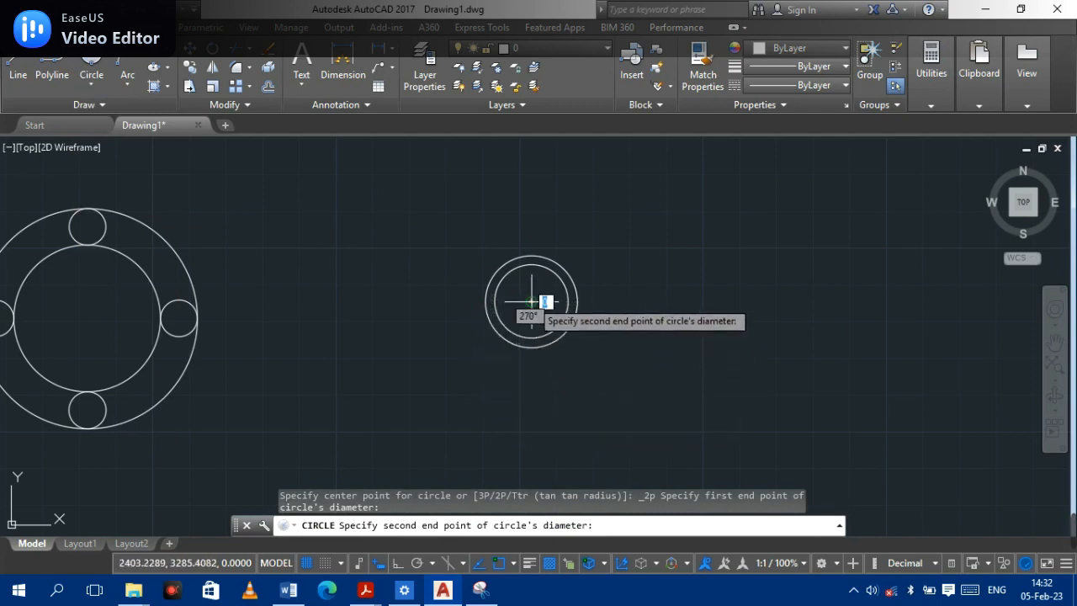
{"action": "key", "text": "Escape"}
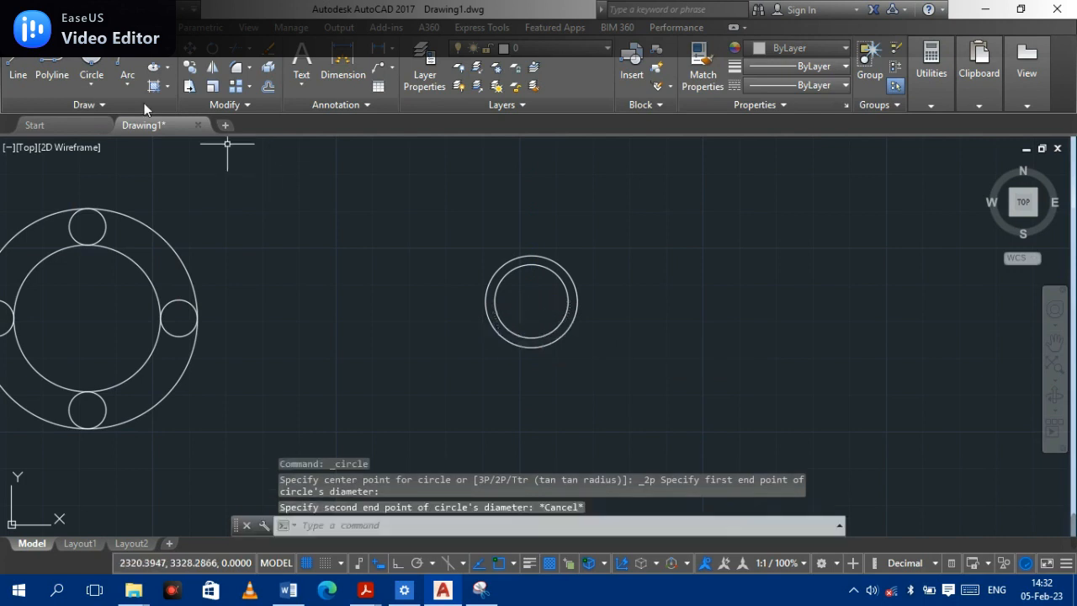
- Draw a 2-Point circle from the small circles' centre to a point about 245 px to the right
{"action": "left_click", "coordinate": [94, 88]}
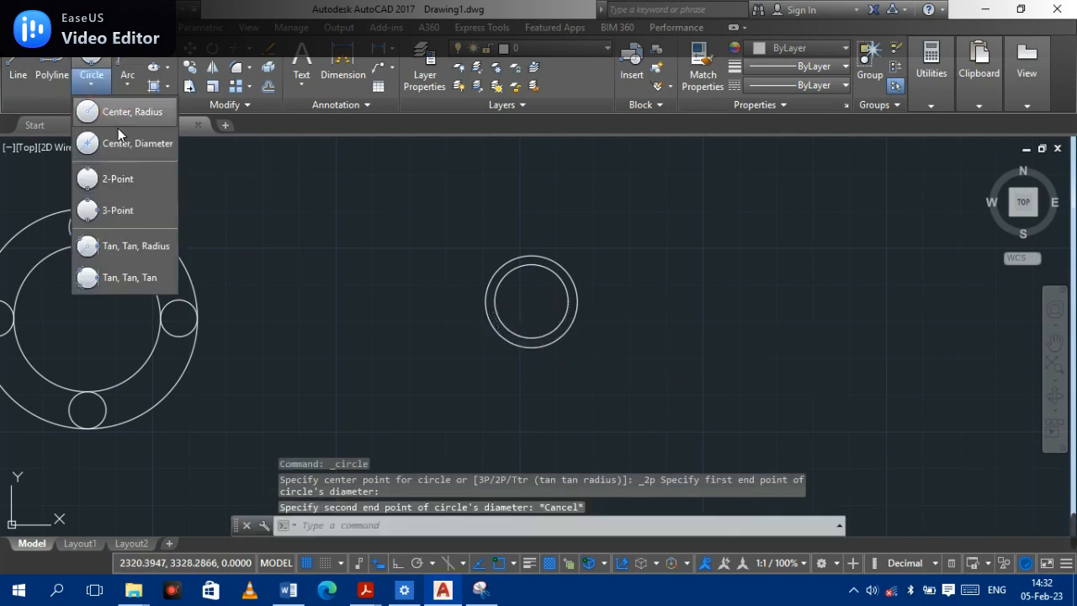
{"action": "left_click", "coordinate": [123, 178]}
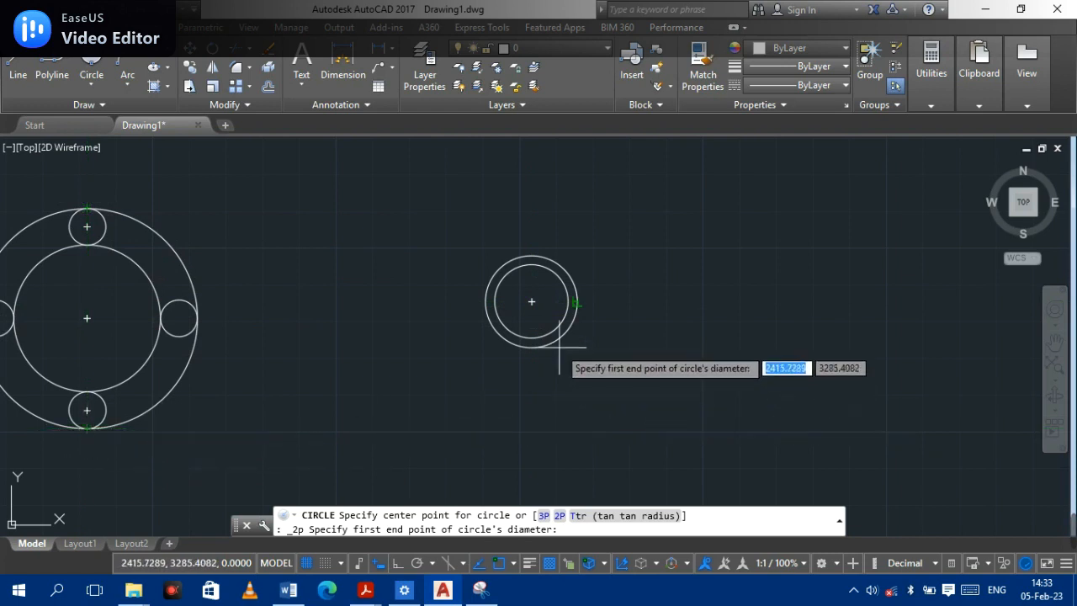
{"action": "left_click", "coordinate": [530, 300]}
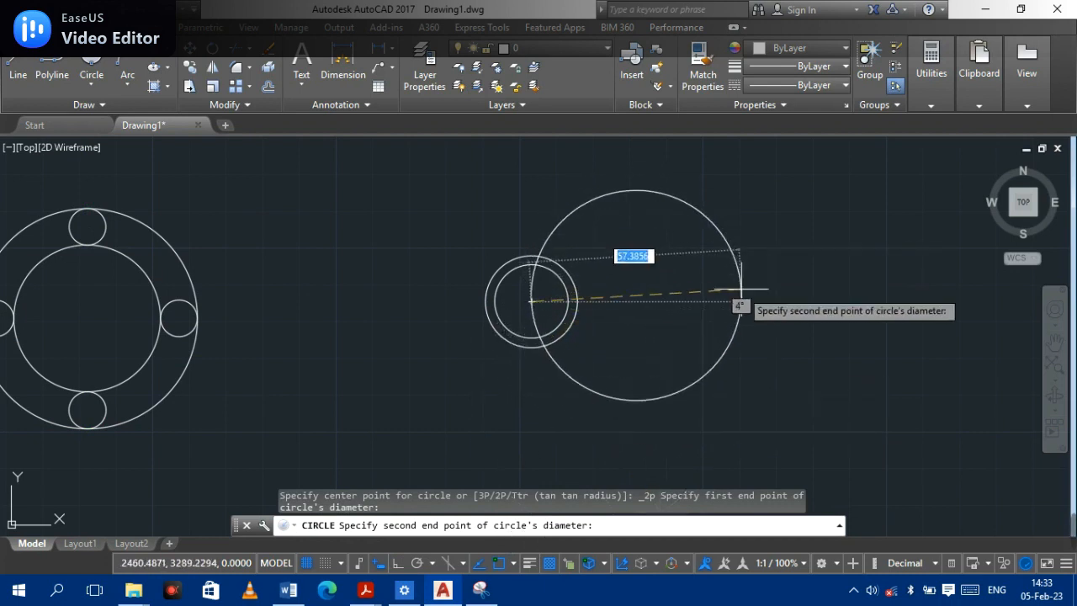
{"action": "left_click", "coordinate": [788, 301]}
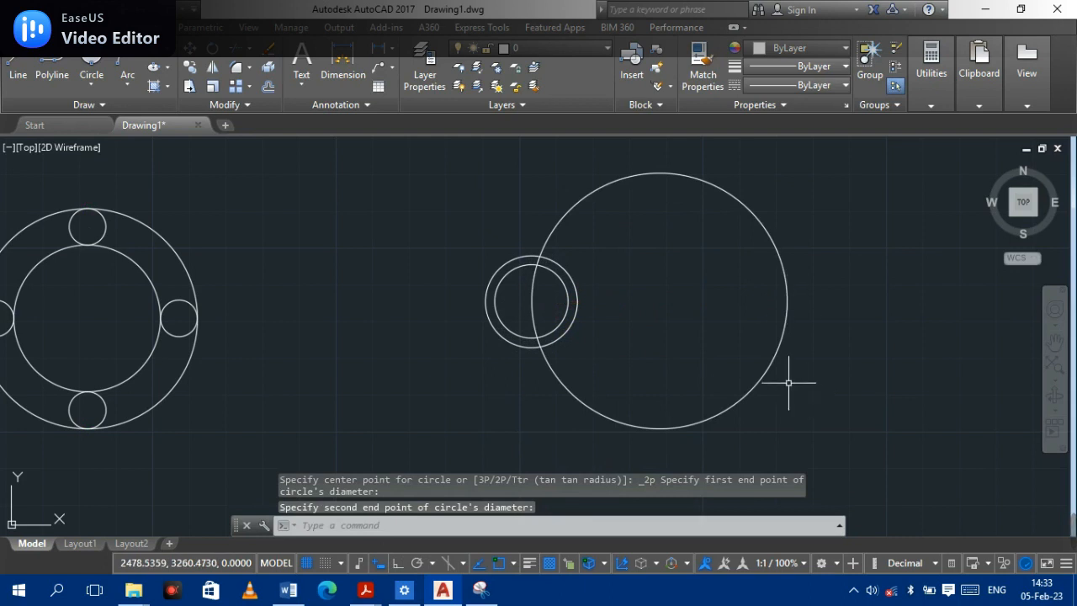
- Draw a 3-Point circle through a point at the small circles, the large circle's centre, and the small circles' centre
{"action": "left_click", "coordinate": [93, 85]}
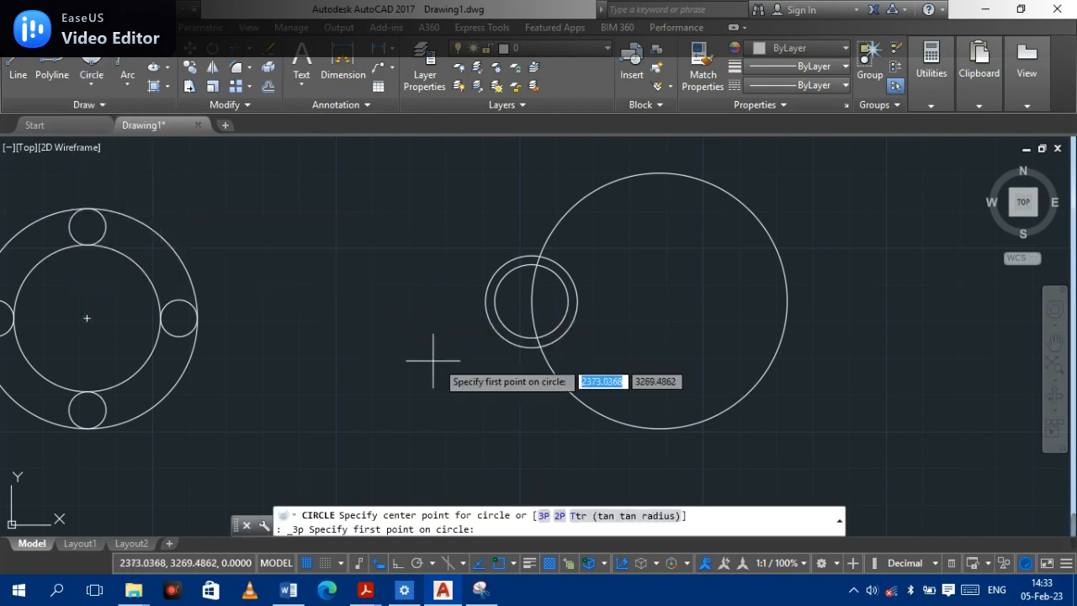
{"action": "left_click", "coordinate": [512, 309]}
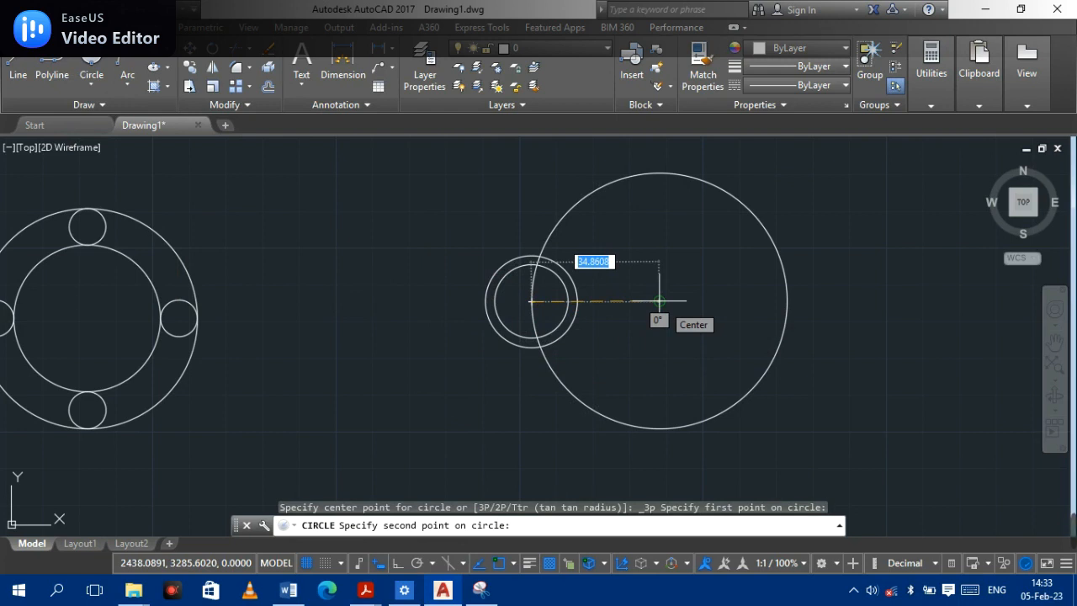
{"action": "left_click", "coordinate": [659, 301]}
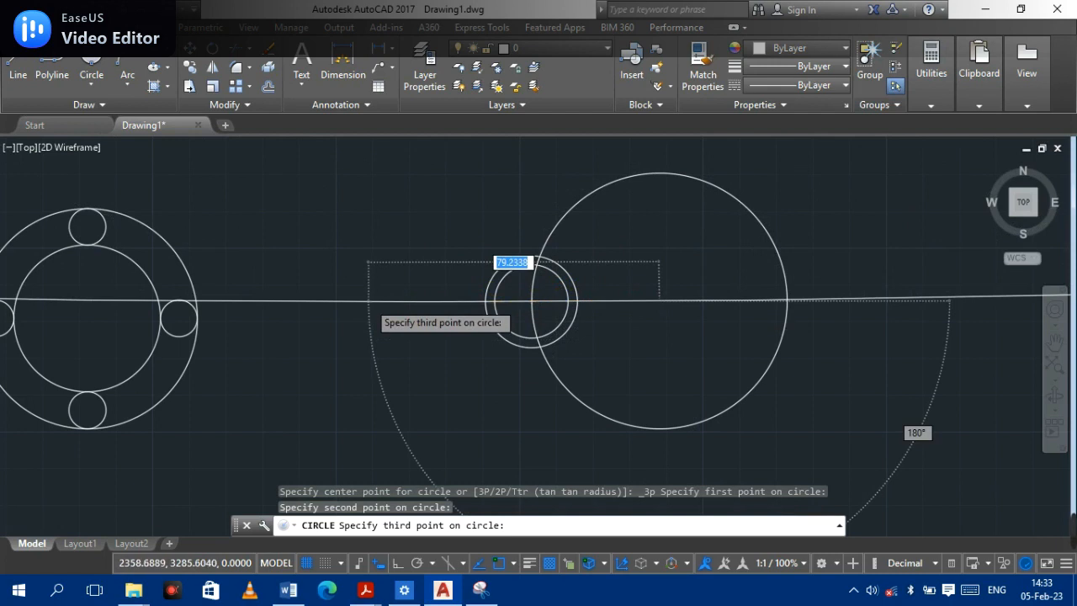
{"action": "scroll", "coordinate": [369, 301], "scroll_direction": "down", "scroll_amount": 10}
{"action": "scroll", "coordinate": [370, 307], "scroll_direction": "up", "scroll_amount": 8}
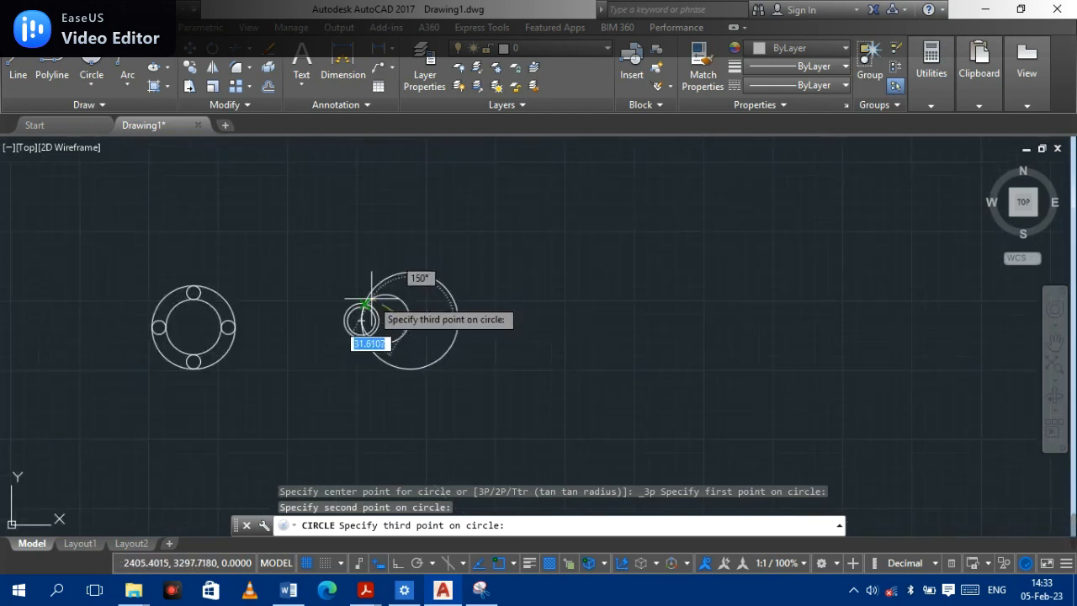
{"action": "scroll", "coordinate": [404, 280], "scroll_direction": "up", "scroll_amount": 4}
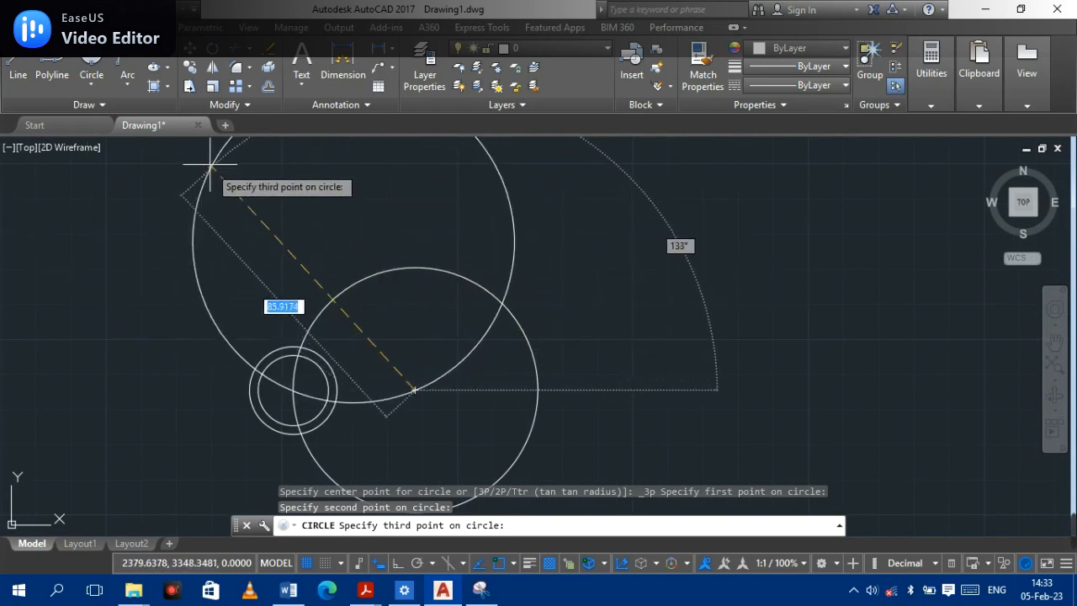
{"action": "scroll", "coordinate": [337, 278], "scroll_direction": "down", "scroll_amount": 4}
{"action": "scroll", "coordinate": [336, 271], "scroll_direction": "up", "scroll_amount": 4}
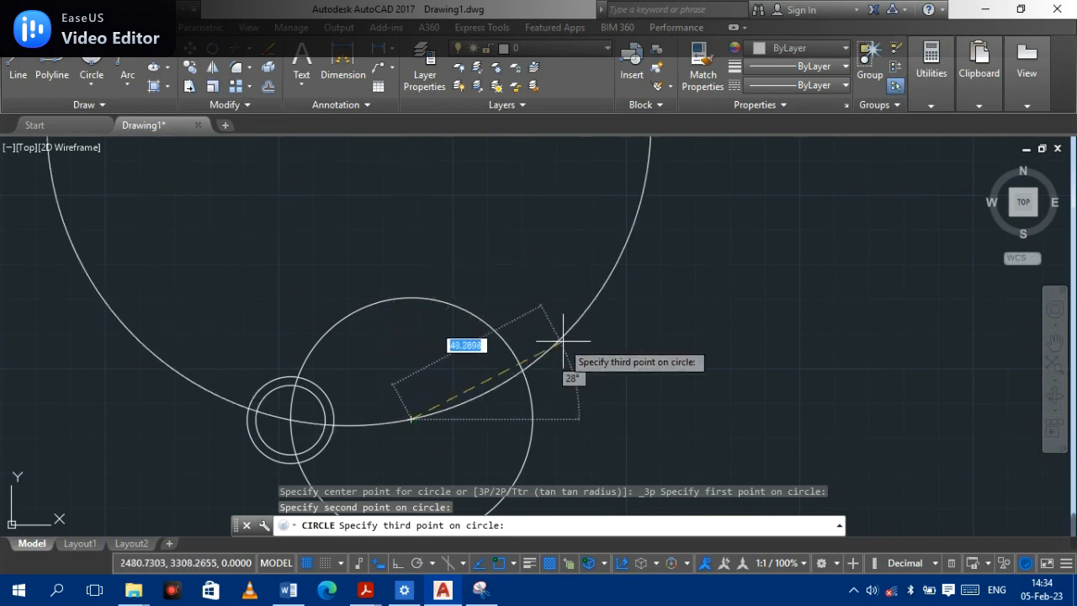
{"action": "left_click", "coordinate": [289, 418]}
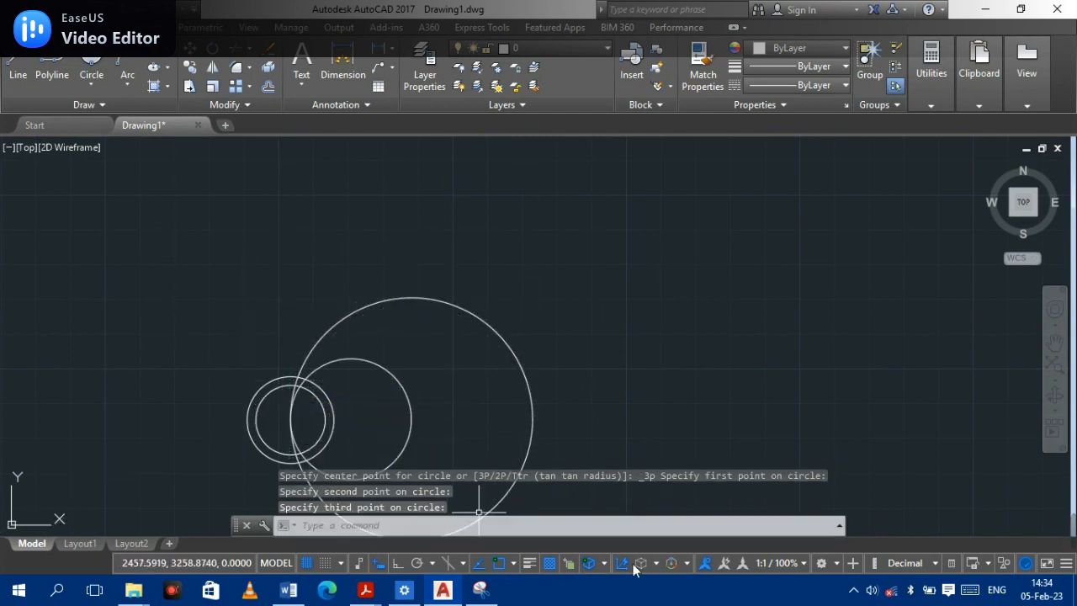
{"action": "middle_click_drag", "start_coordinate": [354, 414], "coordinate": [690, 290]}
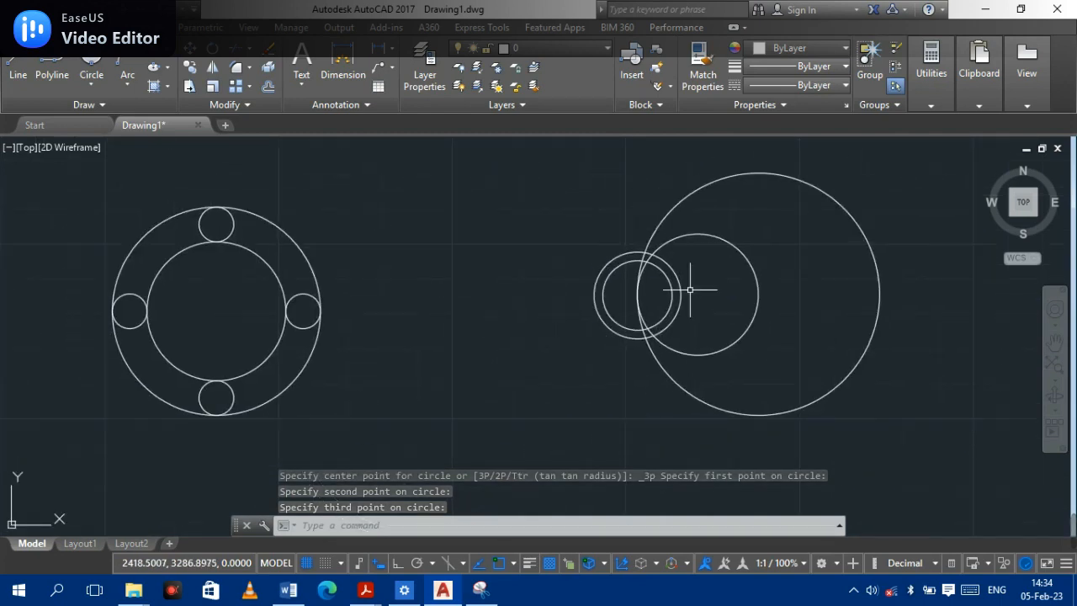
- Try to draw a Tan, Tan, Radius circle tangent to the largest circle and the small circle with radius 80
{"action": "scroll", "coordinate": [690, 289], "scroll_direction": "up", "scroll_amount": 2}
{"action": "mouse_move", "coordinate": [691, 288]}
{"action": "middle_mouse_down"}
{"action": "mouse_move", "coordinate": [579, 349]}
{"action": "mouse_move", "coordinate": [452, 351]}
{"action": "mouse_move", "coordinate": [452, 336]}
{"action": "middle_mouse_up"}
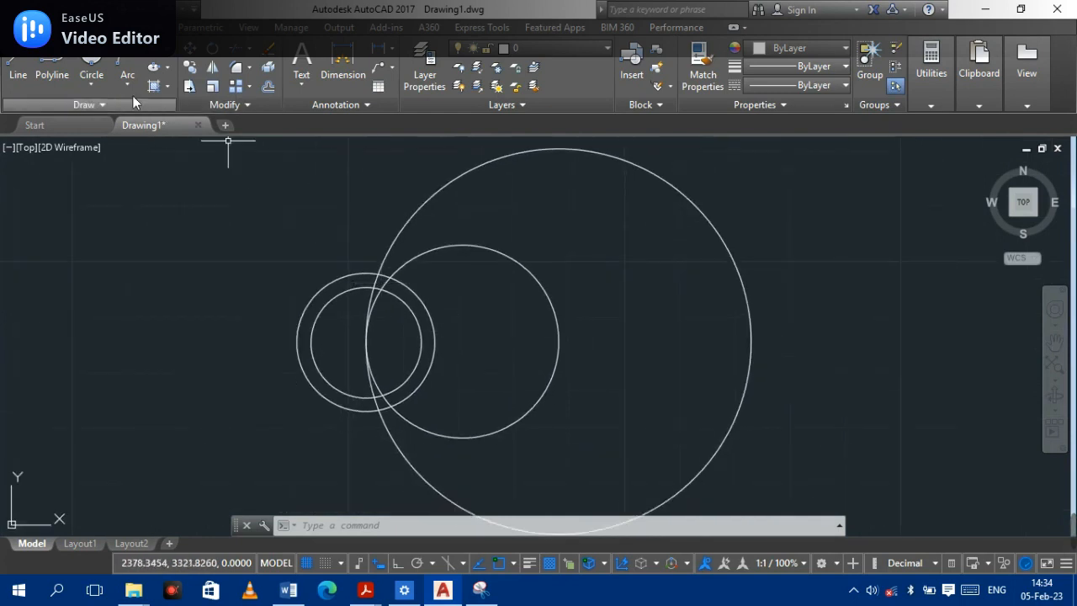
{"action": "left_click", "coordinate": [92, 83]}
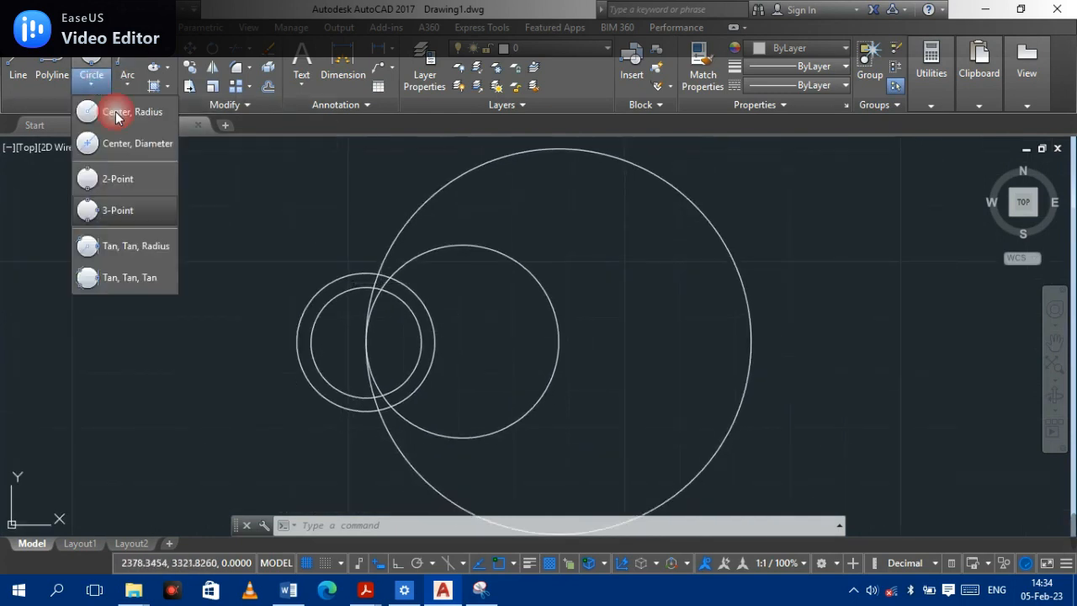
{"action": "left_click", "coordinate": [141, 250]}
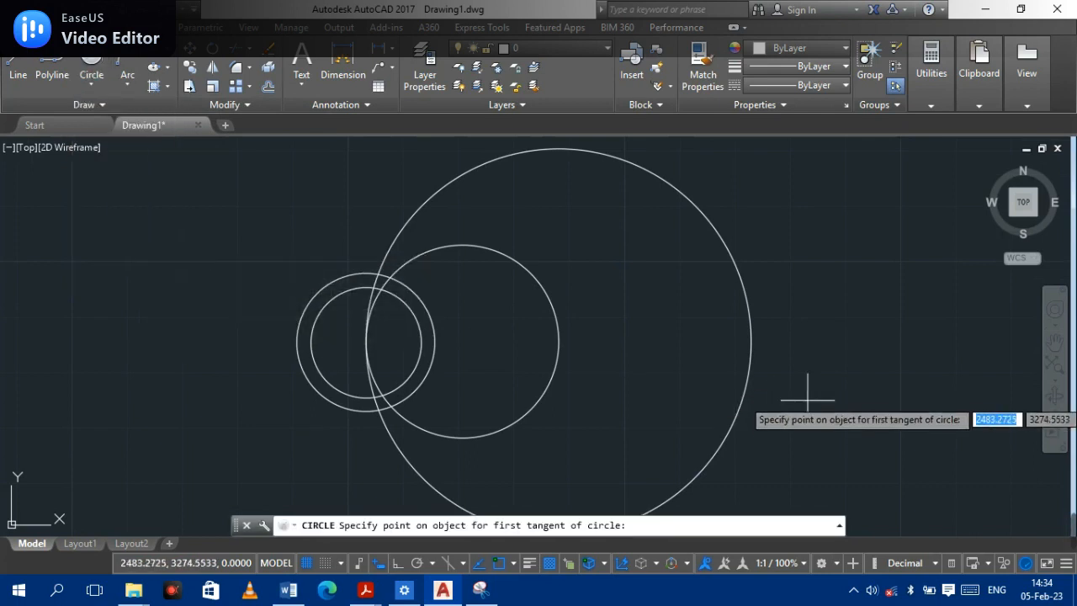
{"action": "scroll", "coordinate": [775, 353], "scroll_direction": "down", "scroll_amount": 1}
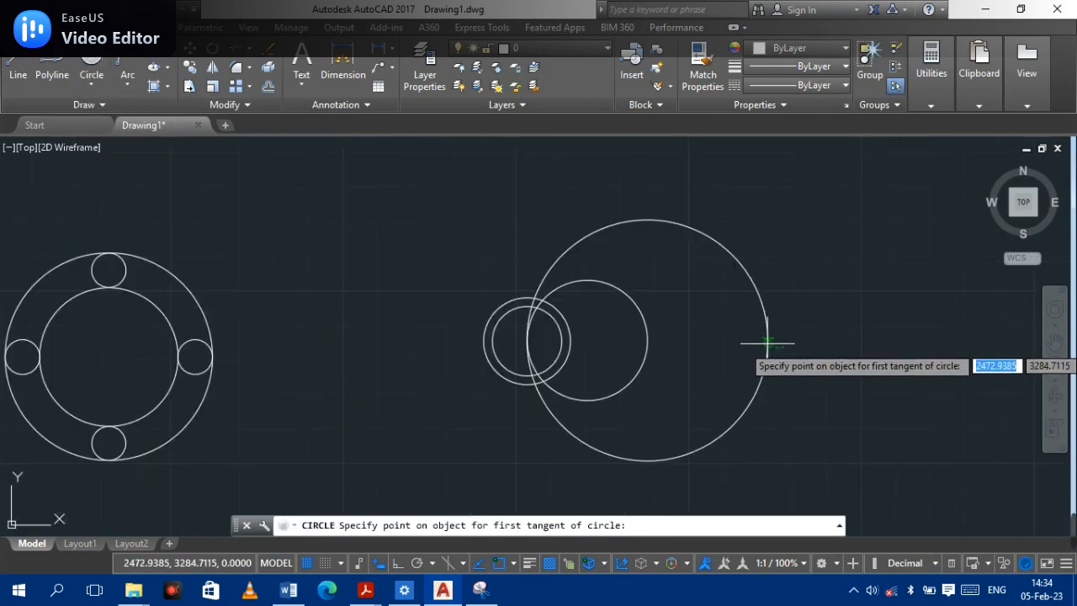
{"action": "left_click", "coordinate": [767, 345]}
{"action": "left_click", "coordinate": [528, 330]}
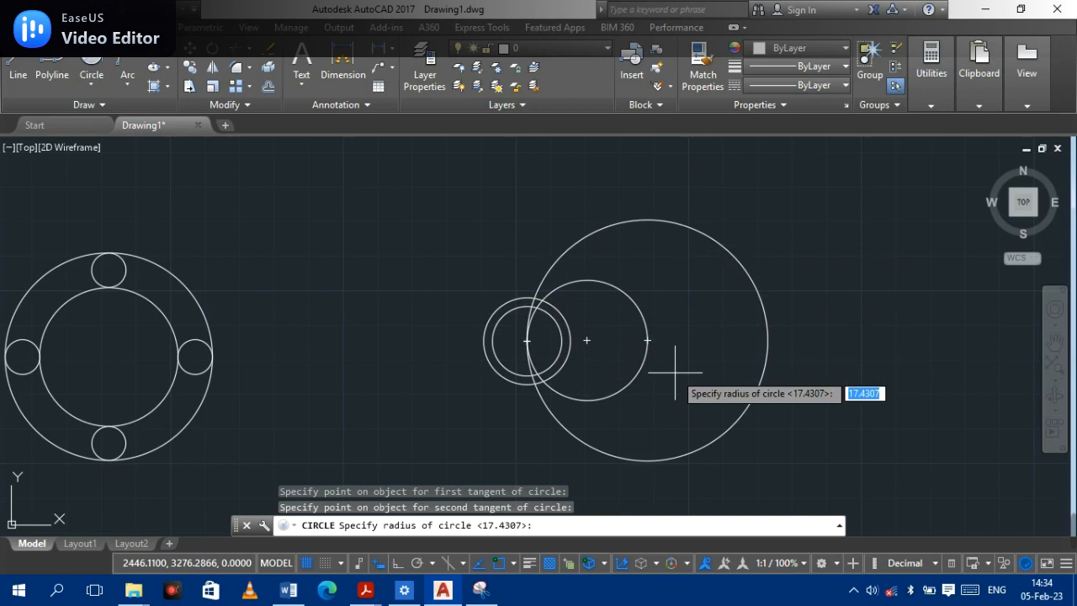
{"action": "type", "text": "80"}
{"action": "key", "text": "Return"}
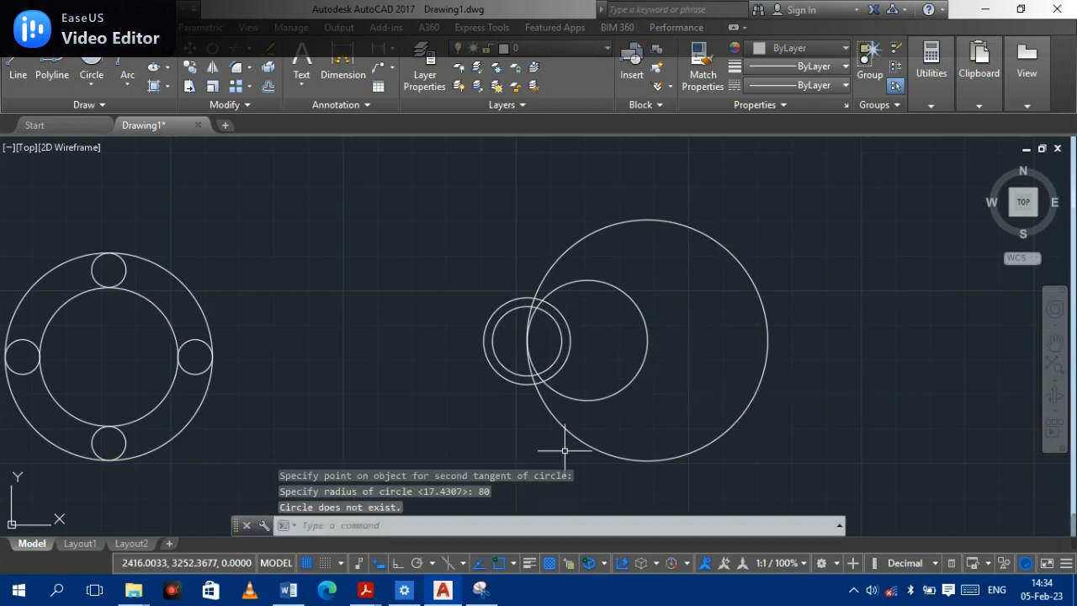
- Draw a Tan, Tan, Radius circle tangent to the largest circle and a small circle, setting the radius by picking two points
{"action": "scroll", "coordinate": [623, 427], "scroll_direction": "up", "scroll_amount": 4}
{"action": "scroll", "coordinate": [640, 420], "scroll_direction": "down", "scroll_amount": 5}
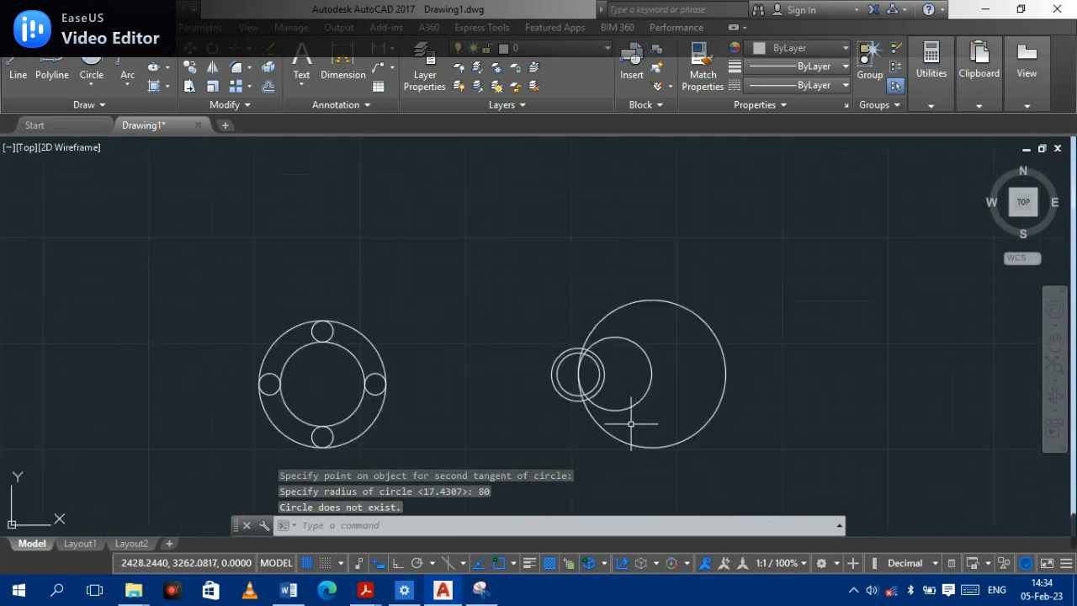
{"action": "middle_click_drag", "start_coordinate": [526, 392], "coordinate": [183, 298]}
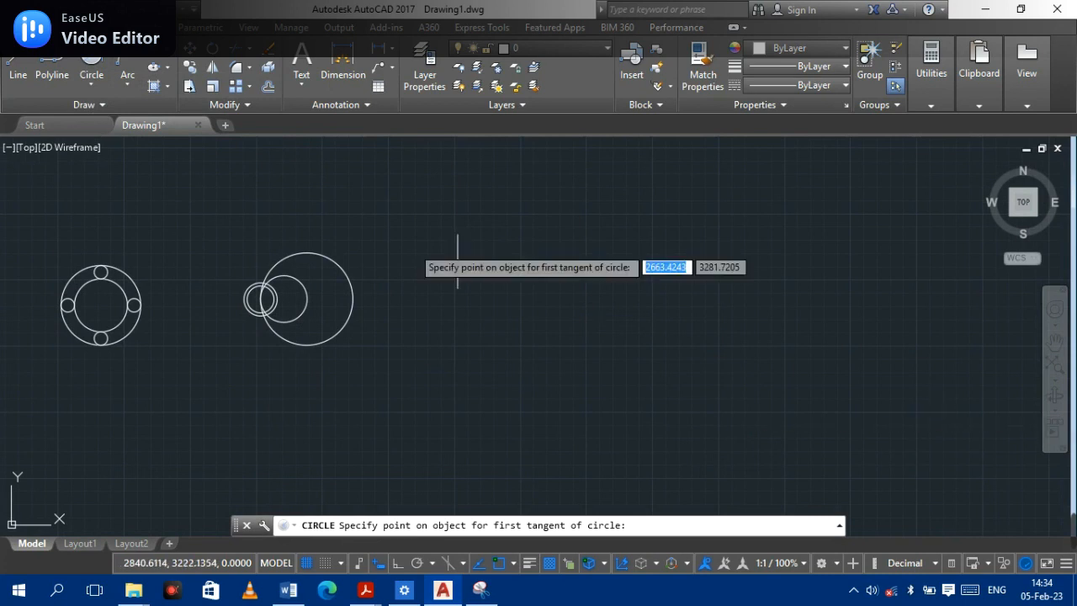
{"action": "left_click", "coordinate": [579, 230]}
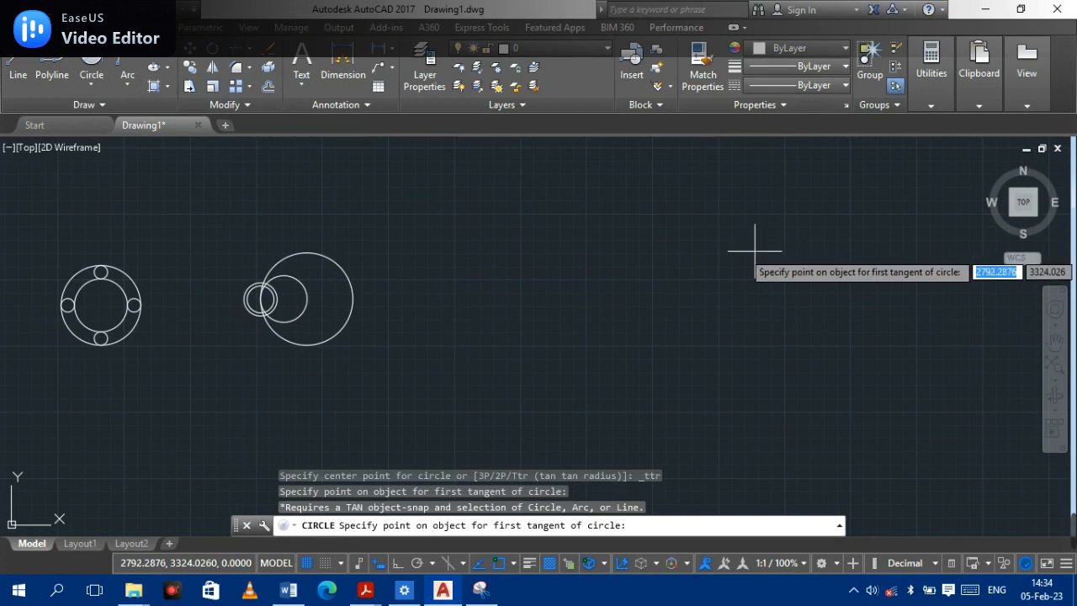
{"action": "left_click", "coordinate": [352, 303]}
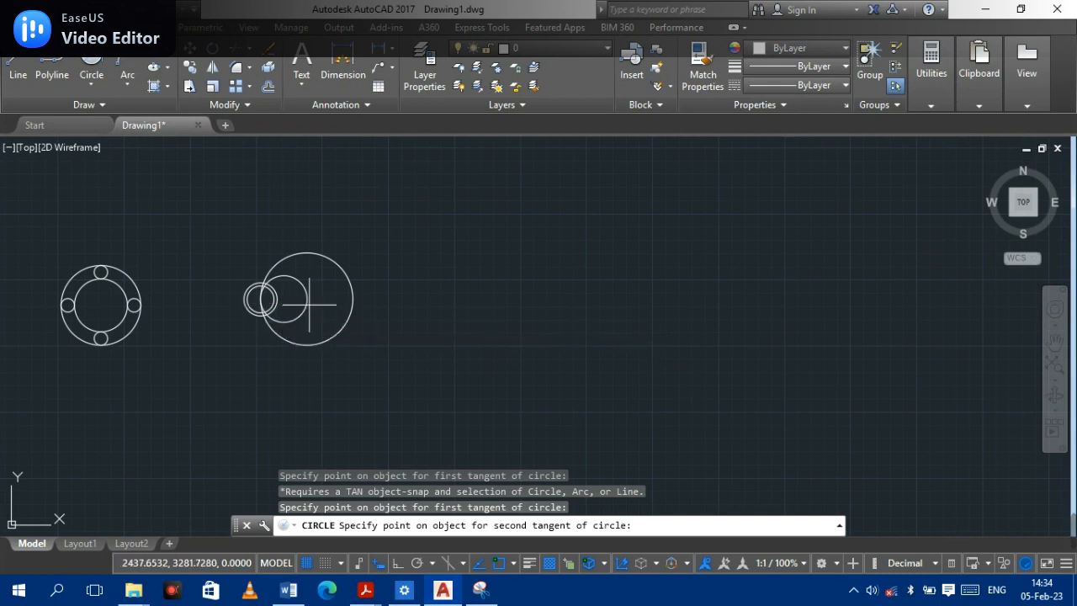
{"action": "left_click", "coordinate": [282, 301]}
{"action": "scroll", "coordinate": [319, 321], "scroll_direction": "up", "scroll_amount": 5}
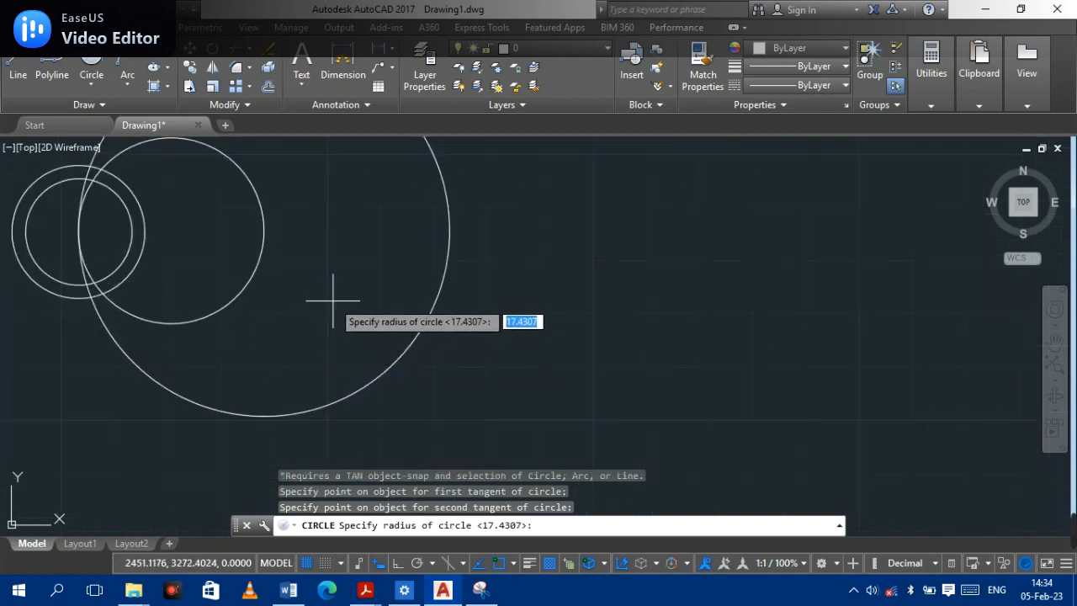
{"action": "scroll", "coordinate": [331, 301], "scroll_direction": "down", "scroll_amount": 4}
{"action": "left_click", "coordinate": [380, 282]}
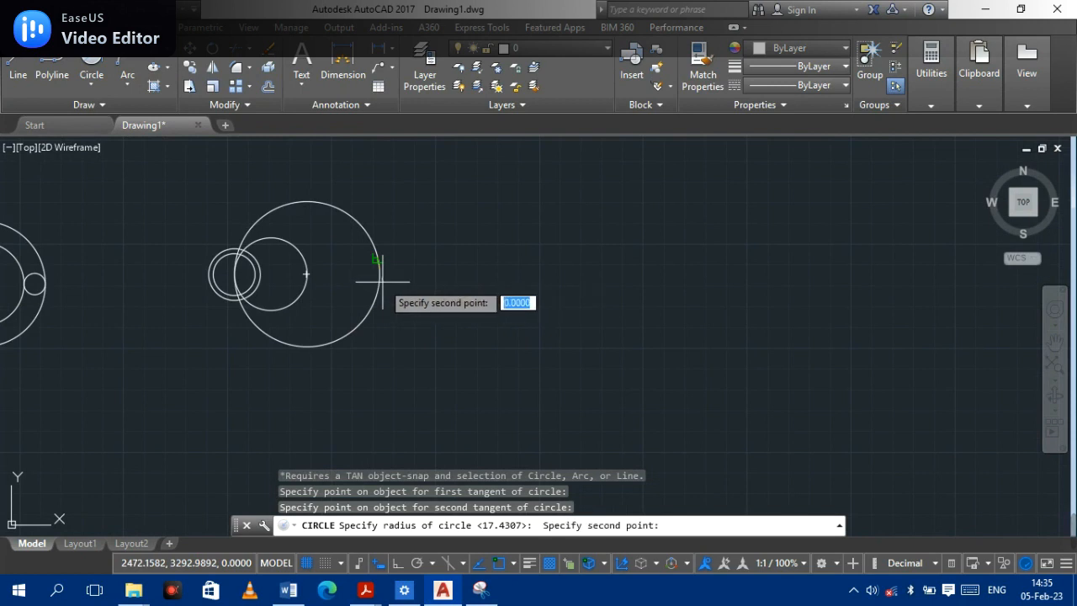
{"action": "left_click", "coordinate": [308, 274]}
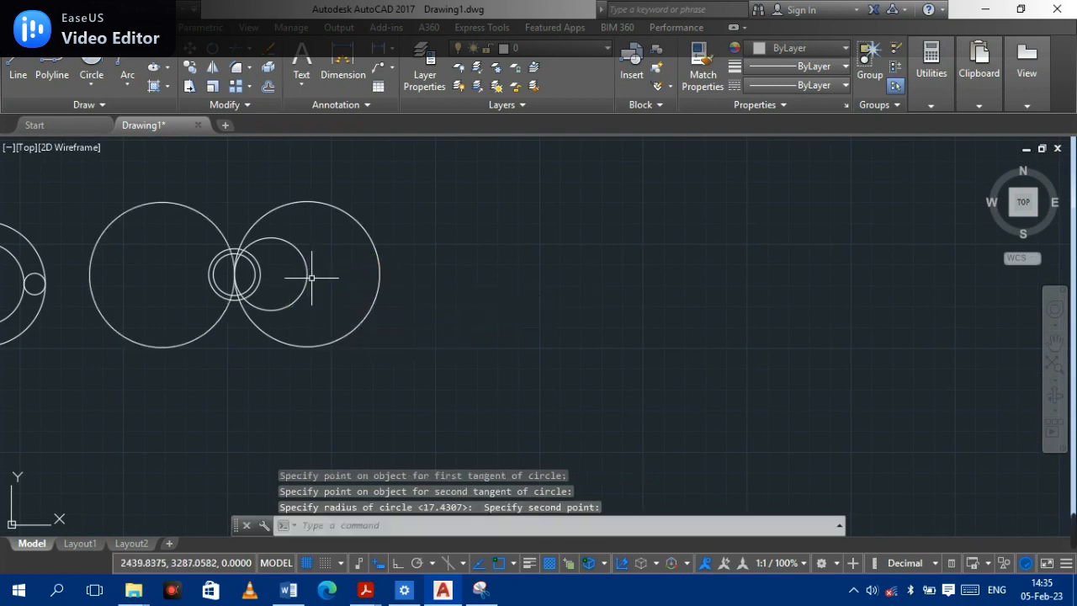
{"action": "left_click", "coordinate": [114, 219]}
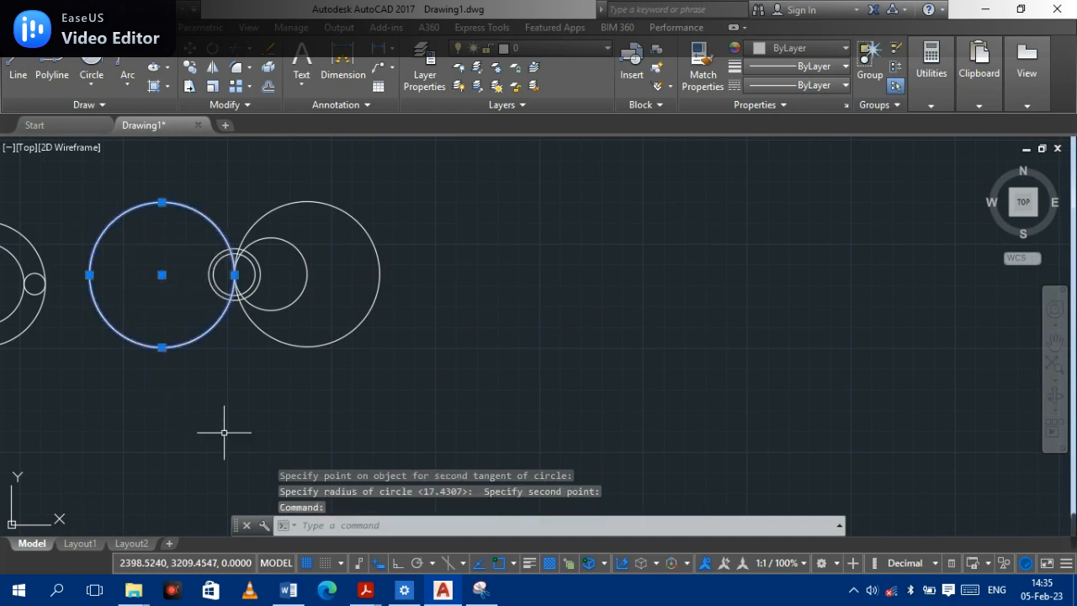
{"action": "key", "text": "Escape"}
{"action": "key", "text": "Escape"}
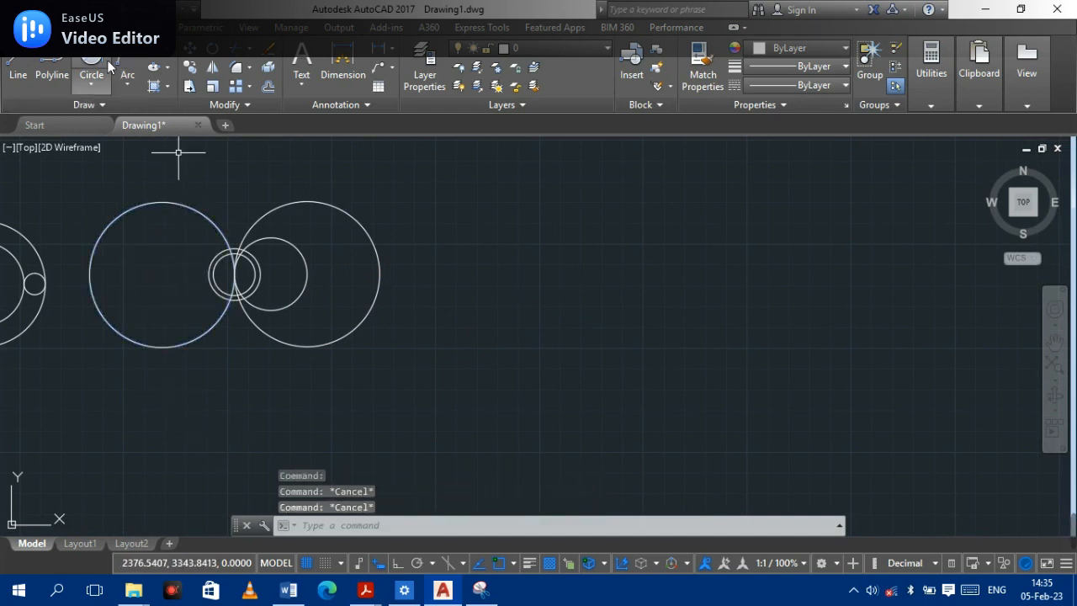
- Draw another Tan, Tan, Radius circle tangent to the largest circle and the small circle, picking a much longer radius with two points
{"action": "left_click", "coordinate": [91, 61]}
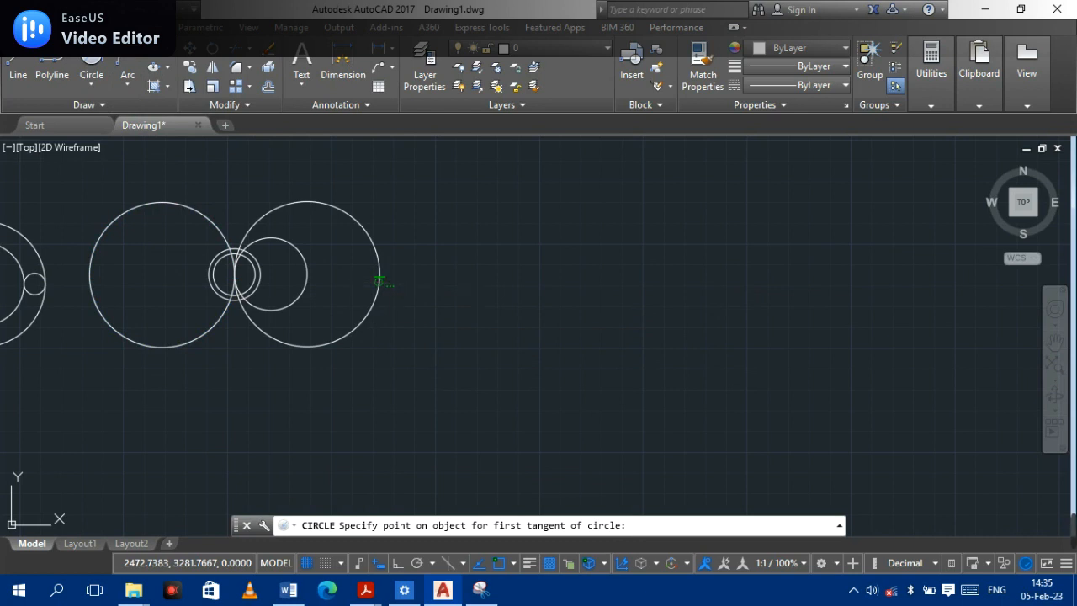
{"action": "left_click", "coordinate": [379, 282]}
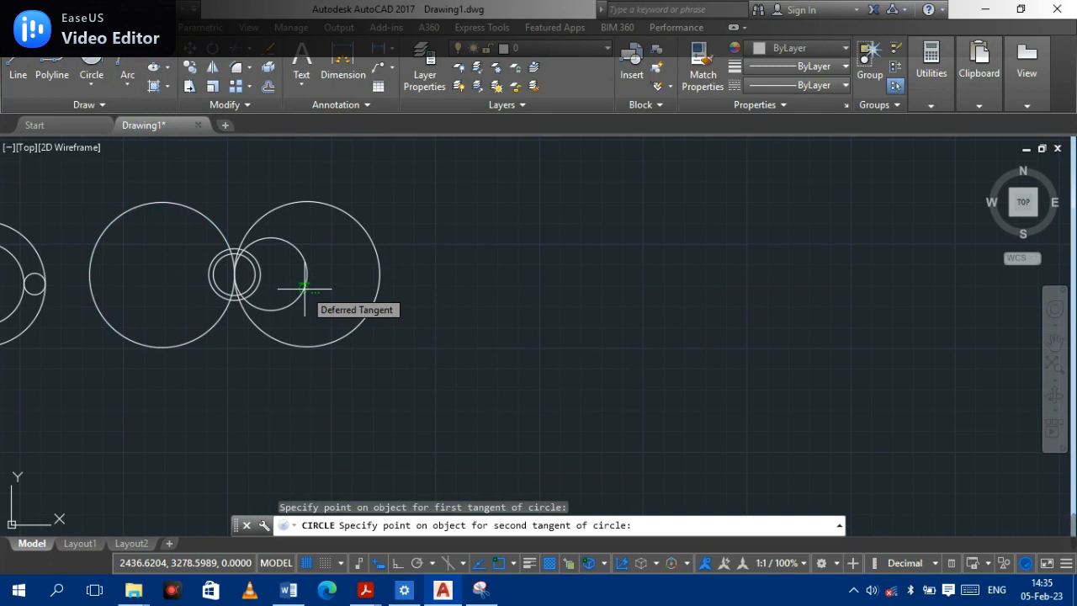
{"action": "left_click", "coordinate": [235, 271]}
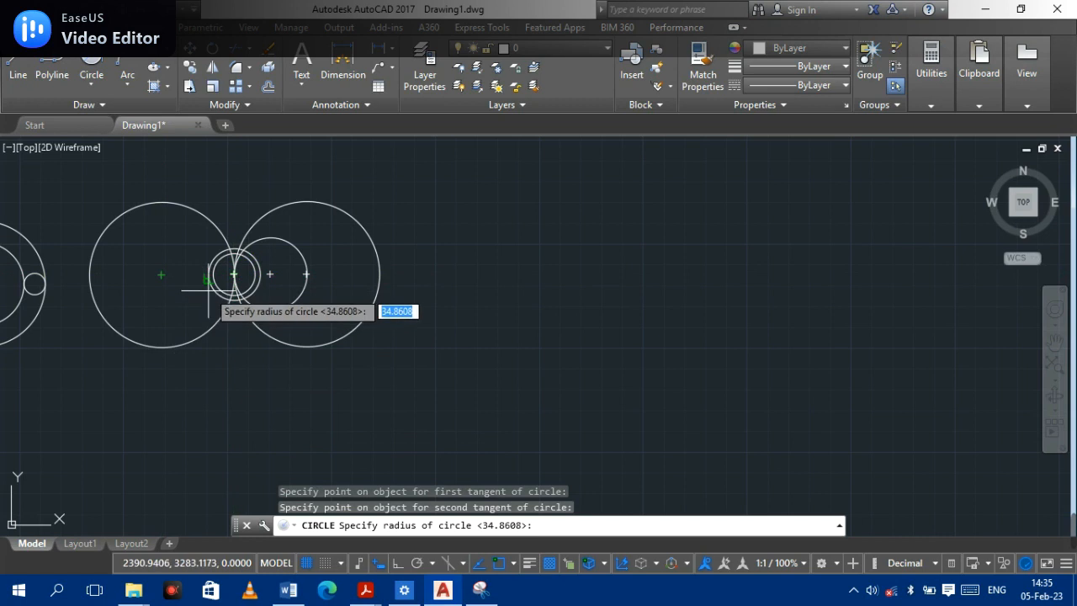
{"action": "left_click", "coordinate": [270, 274]}
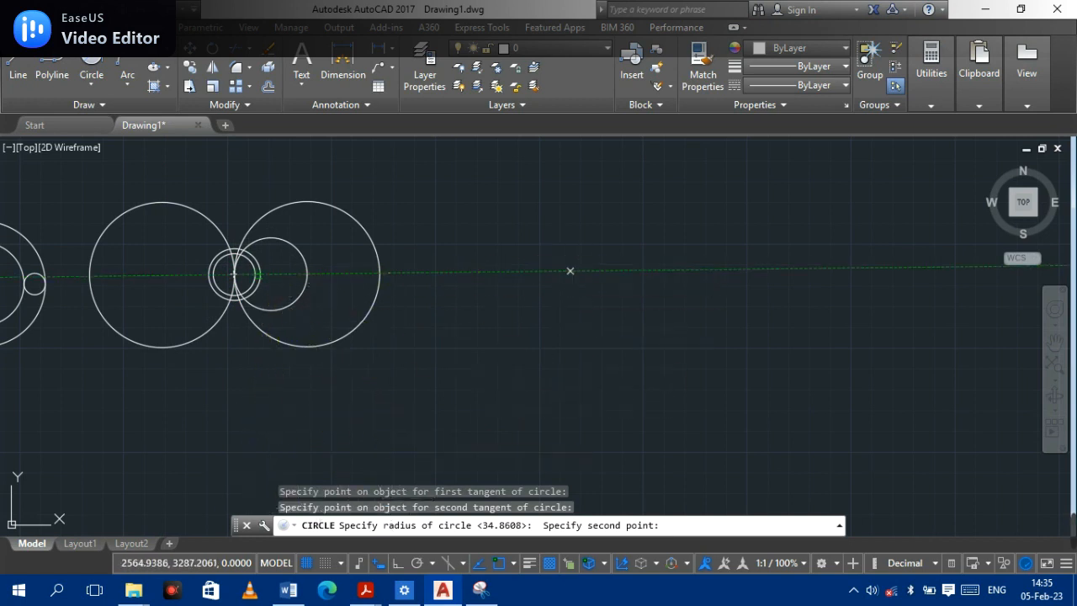
{"action": "left_click", "coordinate": [570, 271]}
{"action": "scroll", "coordinate": [355, 246], "scroll_direction": "down", "scroll_amount": 5}
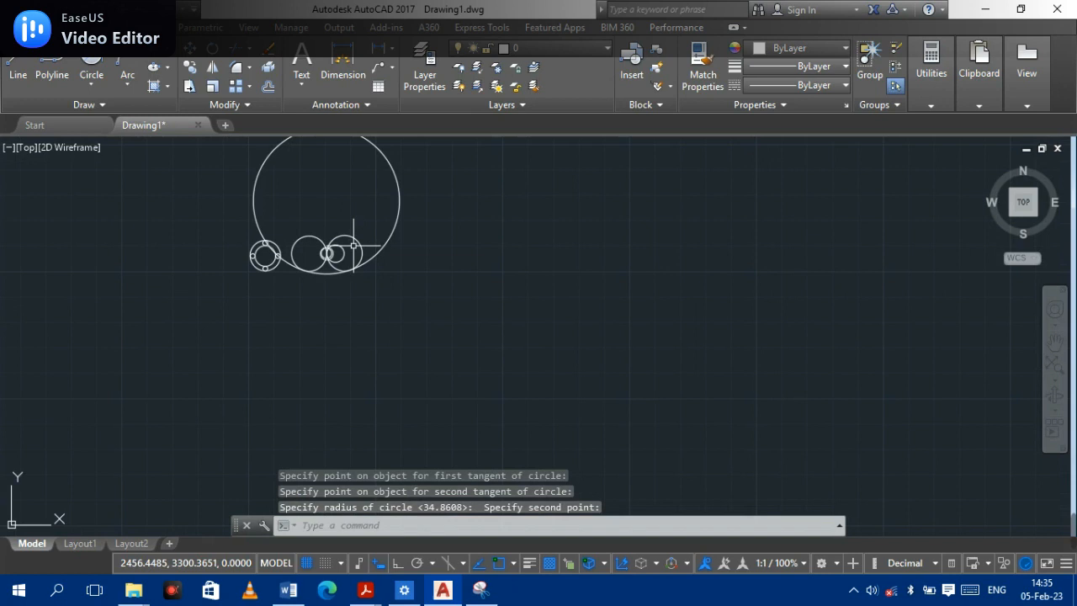
{"action": "scroll", "coordinate": [349, 254], "scroll_direction": "up", "scroll_amount": 2}
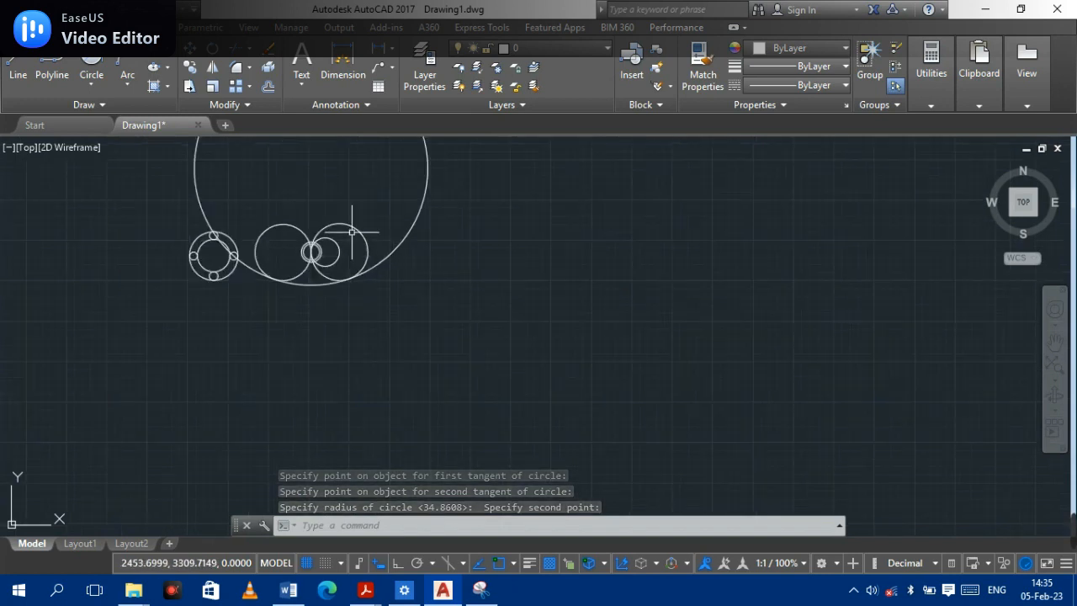
{"action": "middle_click_drag", "start_coordinate": [349, 234], "coordinate": [293, 393]}
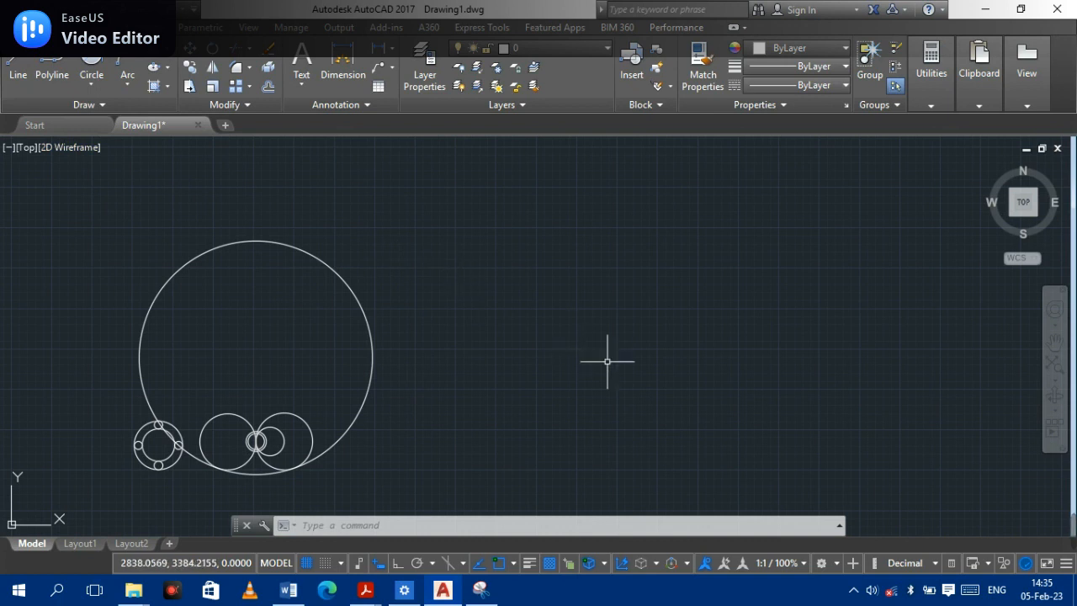
{"action": "mouse_move", "coordinate": [1068, 530]}
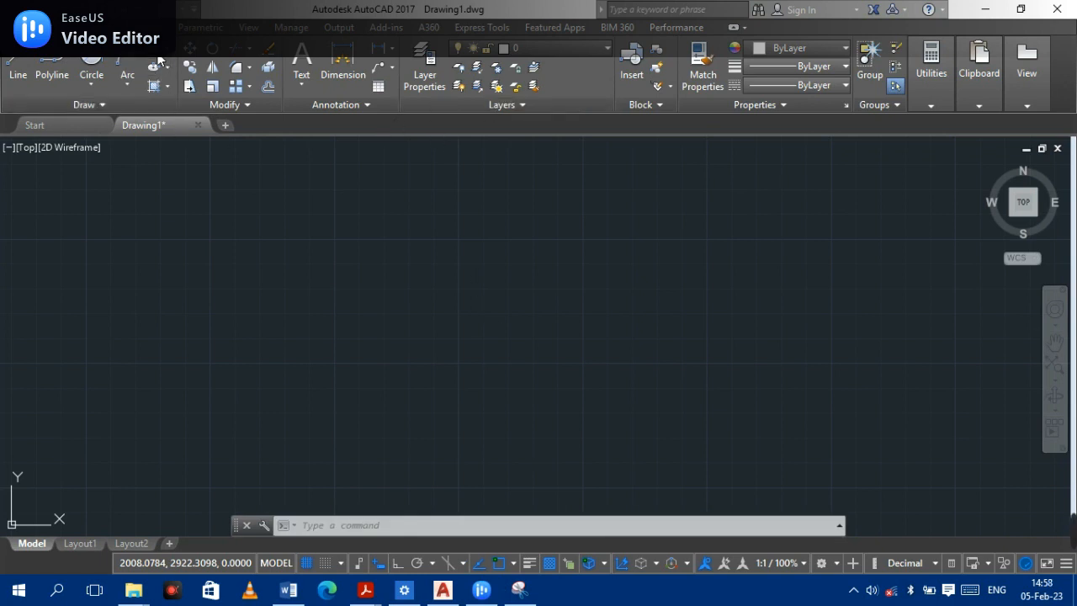
{"action": "type", "text": "---------"}
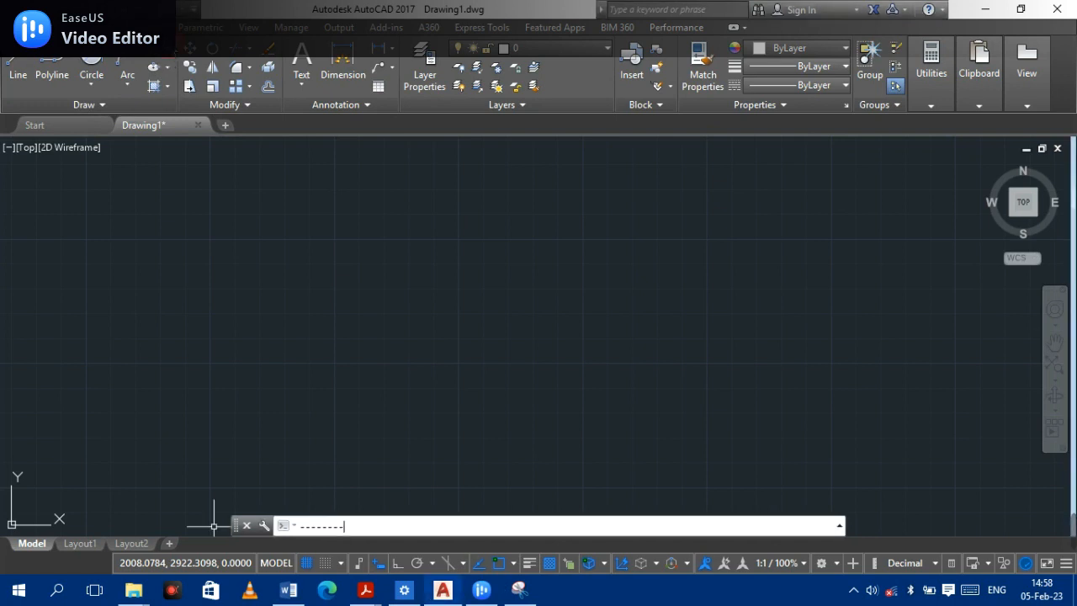
{"action": "type", "text": "-----------------------------------------------------------------------------------------ii"}
{"action": "key", "text": "BackSpace"}
{"action": "key", "text": "BackSpace"}
{"action": "key", "text": "BackSpace"}
{"action": "key", "text": "BackSpace"}
{"action": "key", "text": "BackSpace"}
{"action": "key", "text": "BackSpace"}
{"action": "key", "text": "BackSpace"}
{"action": "key", "text": "BackSpace"}
{"action": "key", "text": "BackSpace"}
{"action": "key", "text": "BackSpace"}
{"action": "key", "text": "BackSpace"}
{"action": "key", "text": "BackSpace"}
{"action": "key", "text": "BackSpace"}
{"action": "key", "text": "BackSpace"}
{"action": "key", "text": "BackSpace"}
{"action": "key", "text": "BackSpace"}
{"action": "key", "text": "BackSpace"}
{"action": "key", "text": "BackSpace"}
{"action": "key", "text": "BackSpace"}
{"action": "key", "text": "BackSpace"}
{"action": "key", "text": "BackSpace"}
{"action": "key", "text": "BackSpace"}
{"action": "key", "text": "BackSpace"}
{"action": "key", "text": "BackSpace"}
{"action": "key", "text": "BackSpace"}
{"action": "key", "text": "BackSpace"}
{"action": "key", "text": "BackSpace"}
{"action": "key", "text": "BackSpace"}
{"action": "key", "text": "BackSpace"}
{"action": "key", "text": "BackSpace"}
{"action": "key", "text": "BackSpace"}
{"action": "key", "text": "BackSpace"}
{"action": "key", "text": "BackSpace"}
{"action": "key", "text": "BackSpace"}
{"action": "key", "text": "BackSpace"}
{"action": "key", "text": "BackSpace"}
{"action": "key", "text": "BackSpace"}
{"action": "key", "text": "BackSpace"}
{"action": "key", "text": "BackSpace"}
{"action": "key", "text": "BackSpace"}
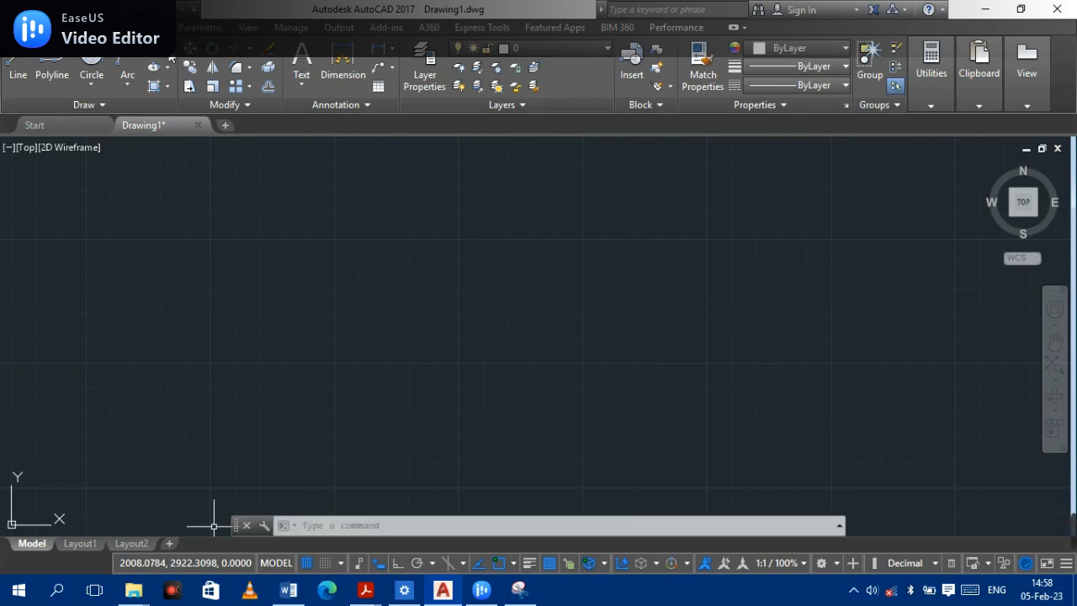
- Draw a three-sided polygon circumscribed about a circle of radius 40 in empty space
{"action": "left_click", "coordinate": [167, 67]}
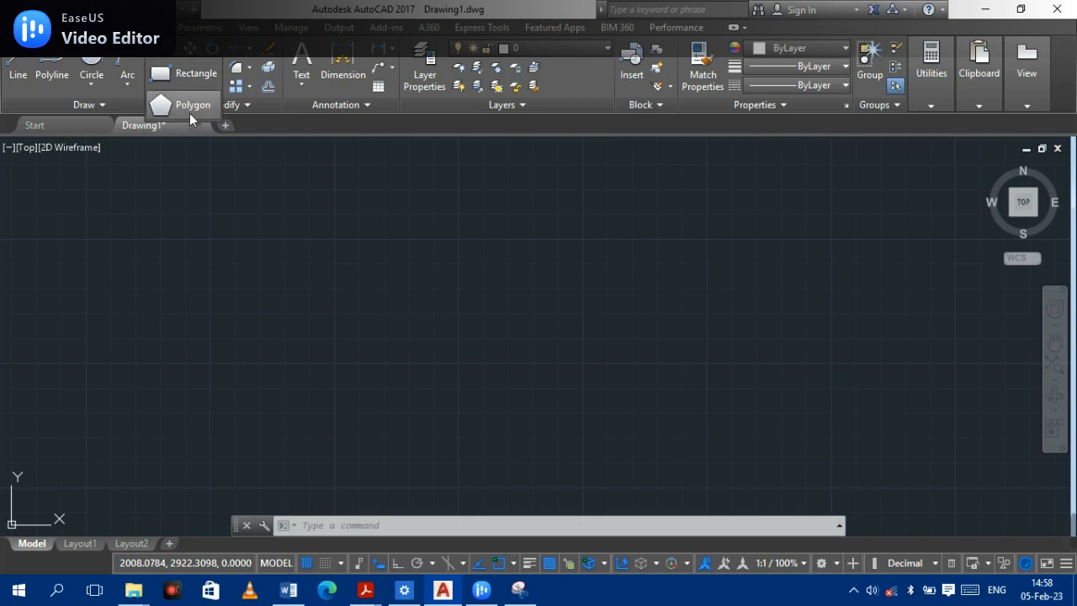
{"action": "left_click", "coordinate": [189, 106]}
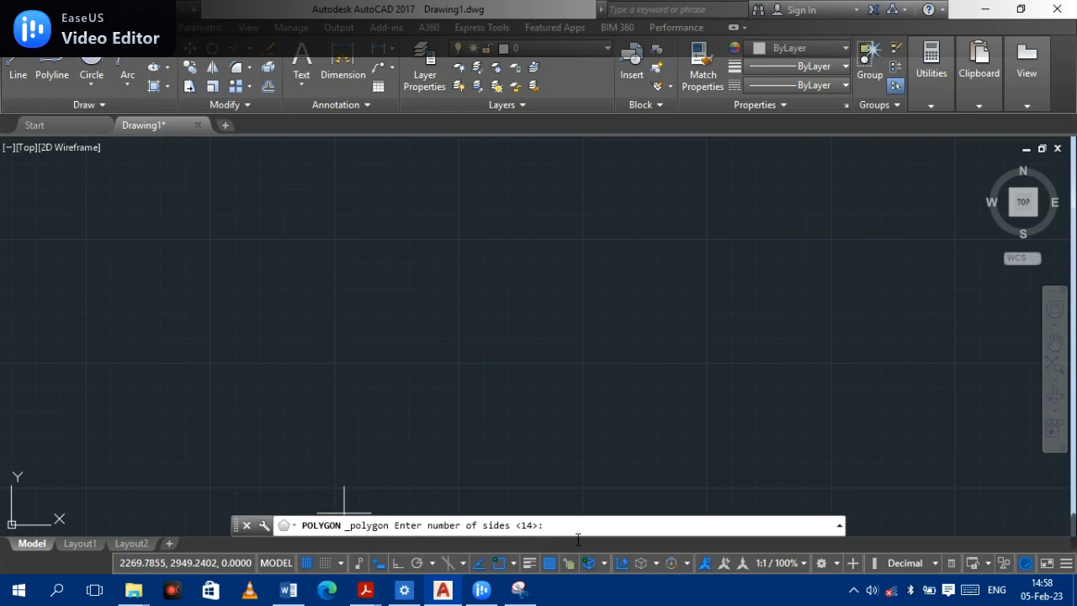
{"action": "type", "text": "3"}
{"action": "key", "text": "Return"}
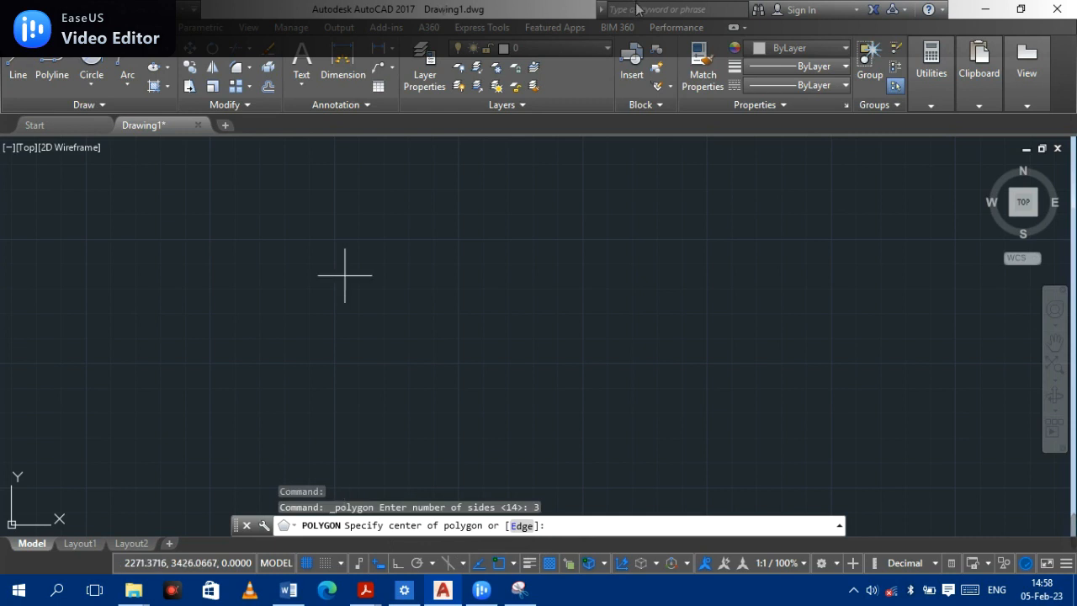
{"action": "left_click", "coordinate": [411, 284]}
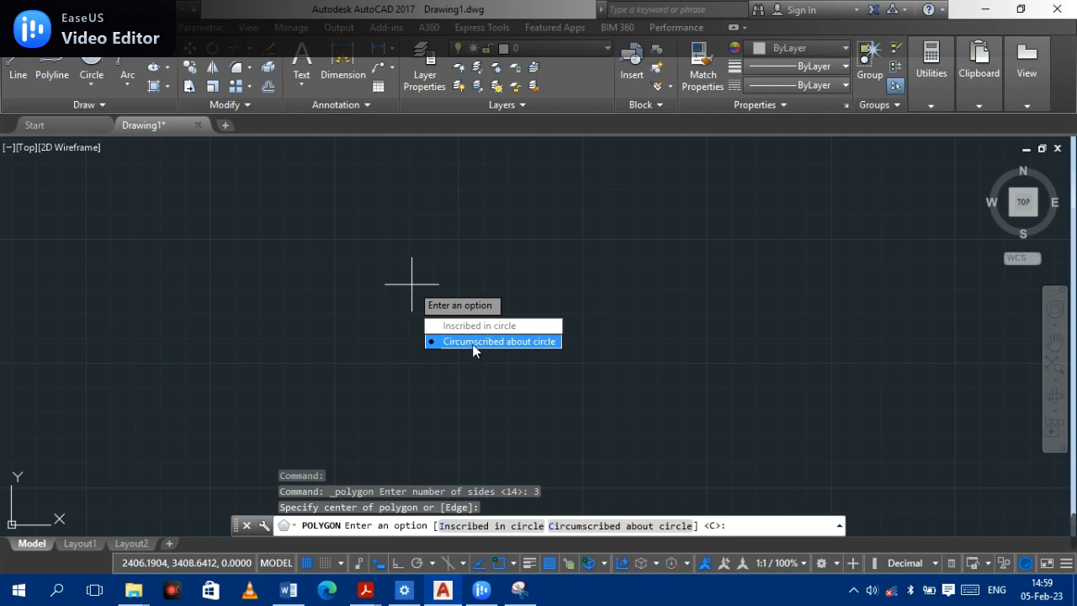
{"action": "left_click", "coordinate": [473, 350]}
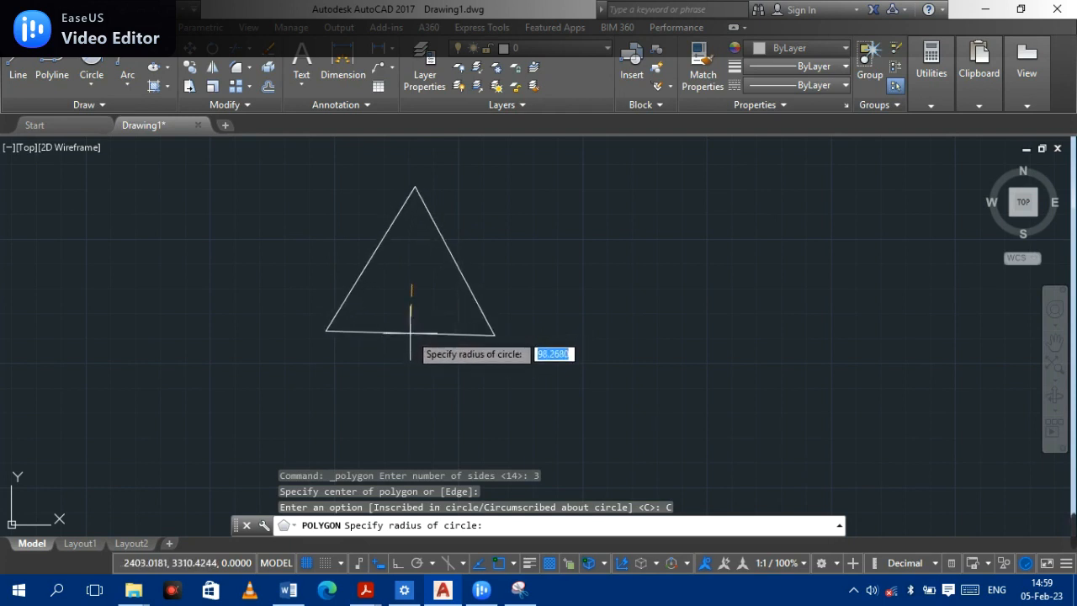
{"action": "type", "text": "40"}
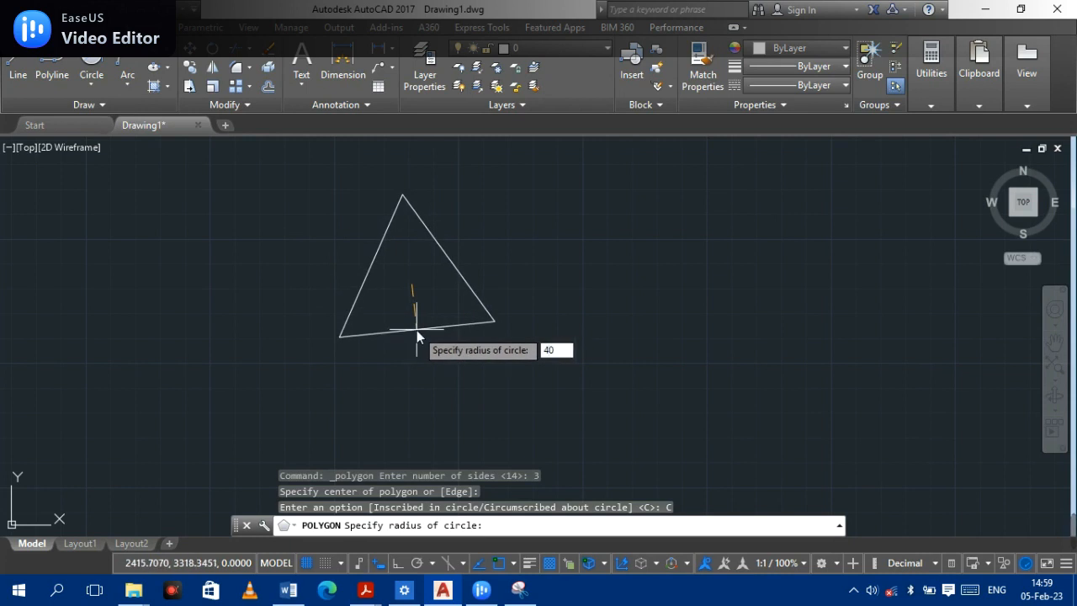
{"action": "key", "text": "Return"}
{"action": "scroll", "coordinate": [400, 283], "scroll_direction": "up", "scroll_amount": 4}
{"action": "scroll", "coordinate": [398, 285], "scroll_direction": "down", "scroll_amount": 4}
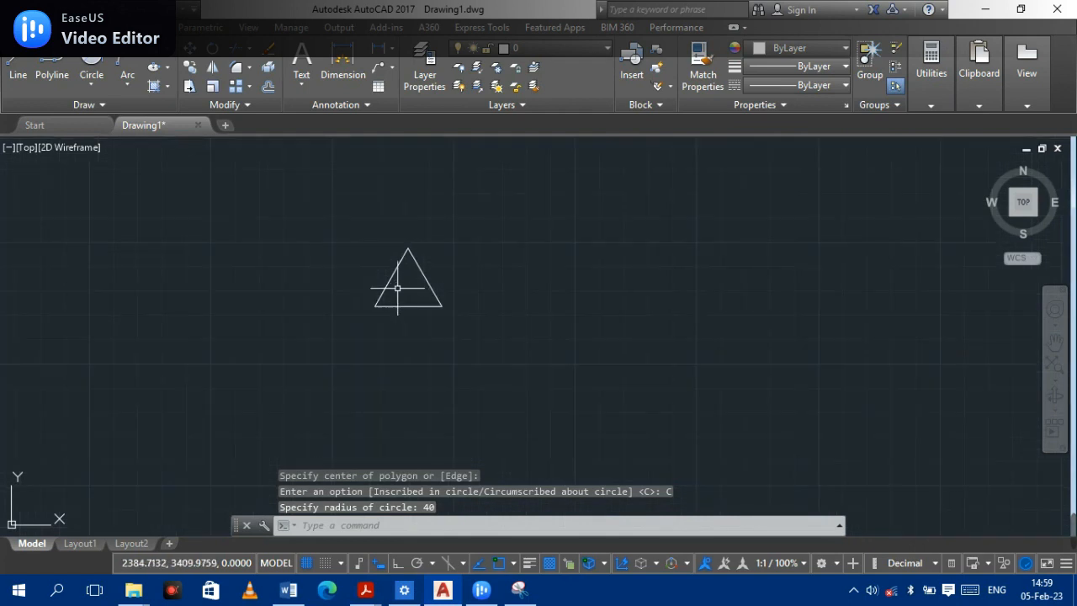
- Draw a three-sided polygon by the Edge method with an edge length of 40 beside the first triangle
{"action": "left_click", "coordinate": [155, 51]}
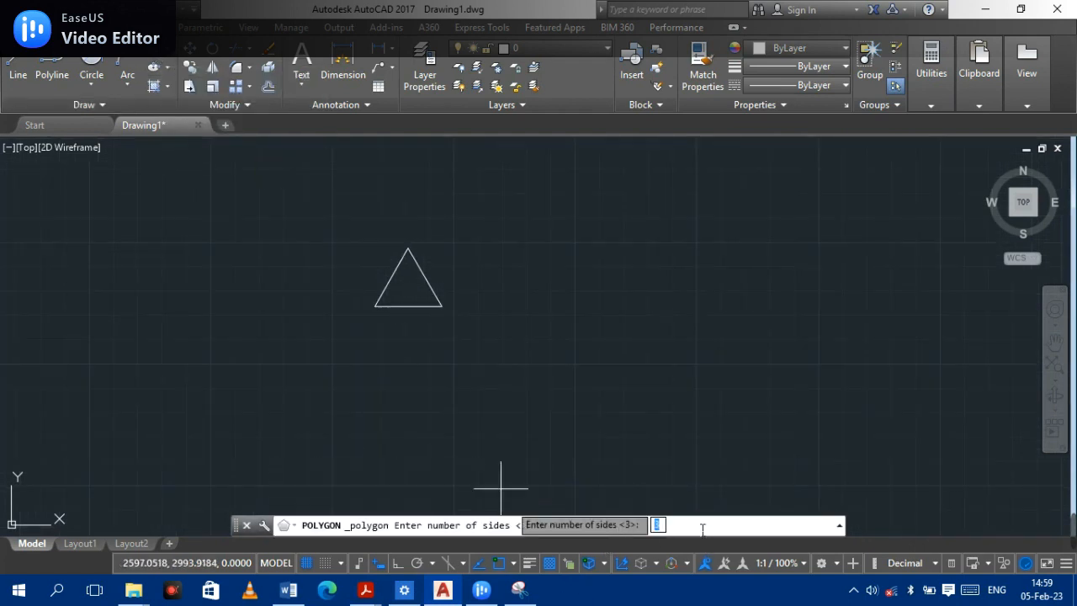
{"action": "key", "text": "Return"}
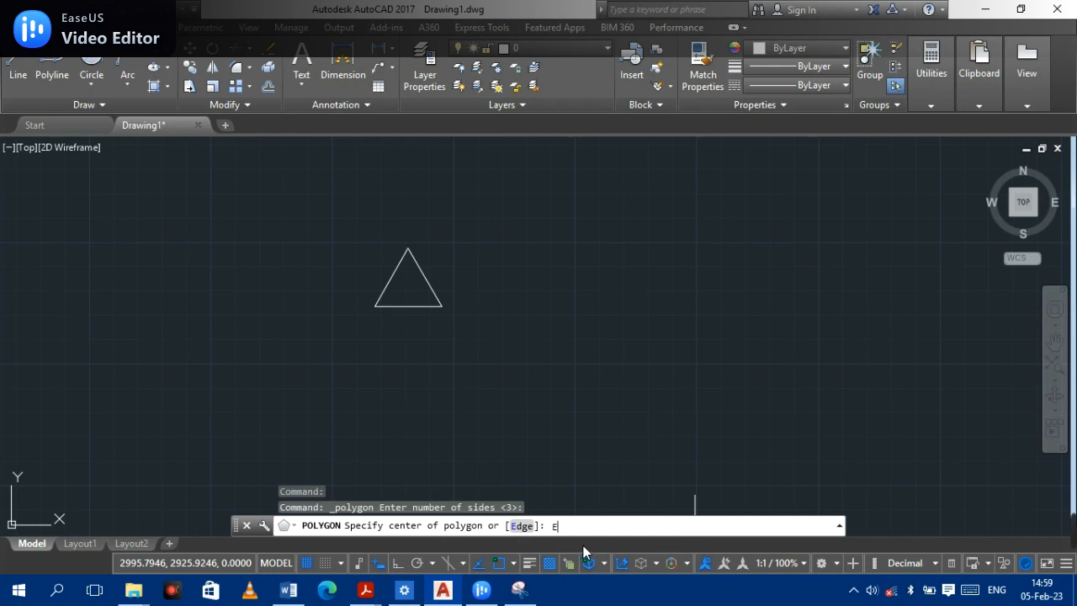
{"action": "key", "text": "Return"}
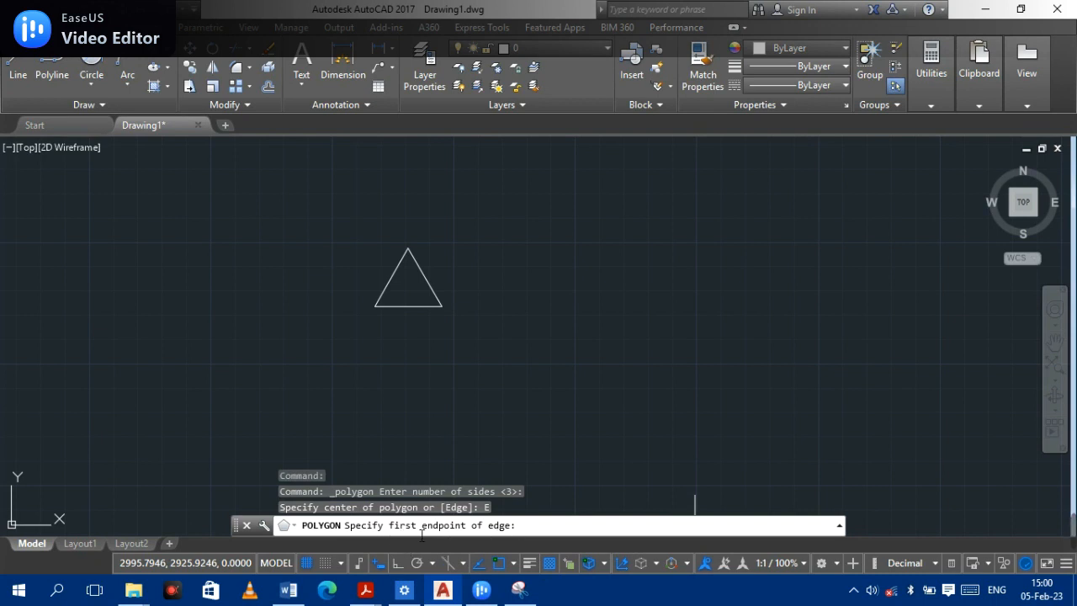
{"action": "left_click", "coordinate": [529, 304]}
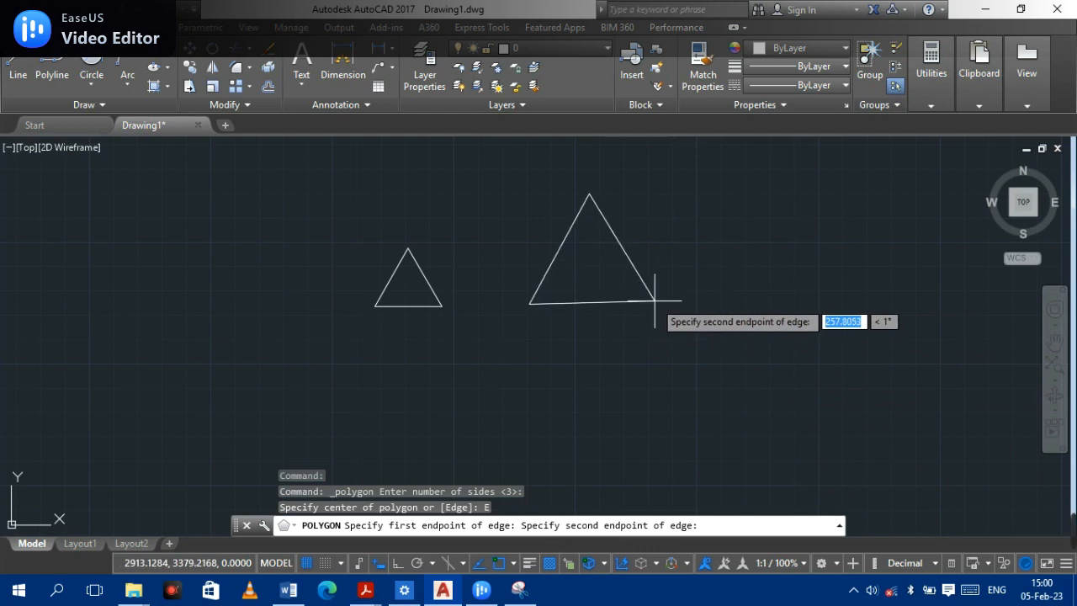
{"action": "type", "text": "40"}
{"action": "key", "text": "Return"}
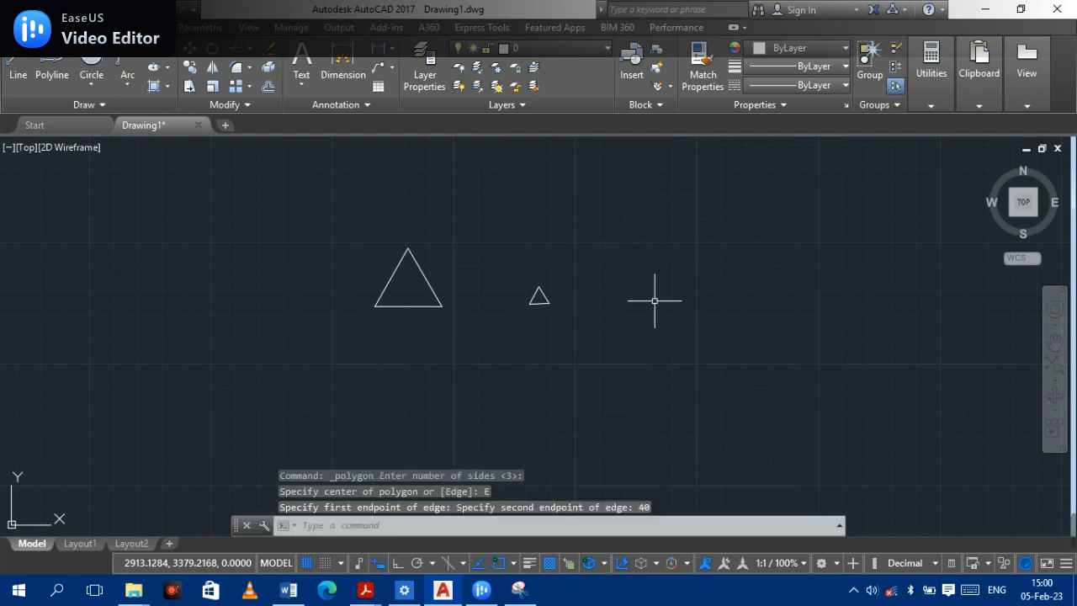
- Erase both triangles from the drawing
{"action": "scroll", "coordinate": [535, 301], "scroll_direction": "up", "scroll_amount": 8}
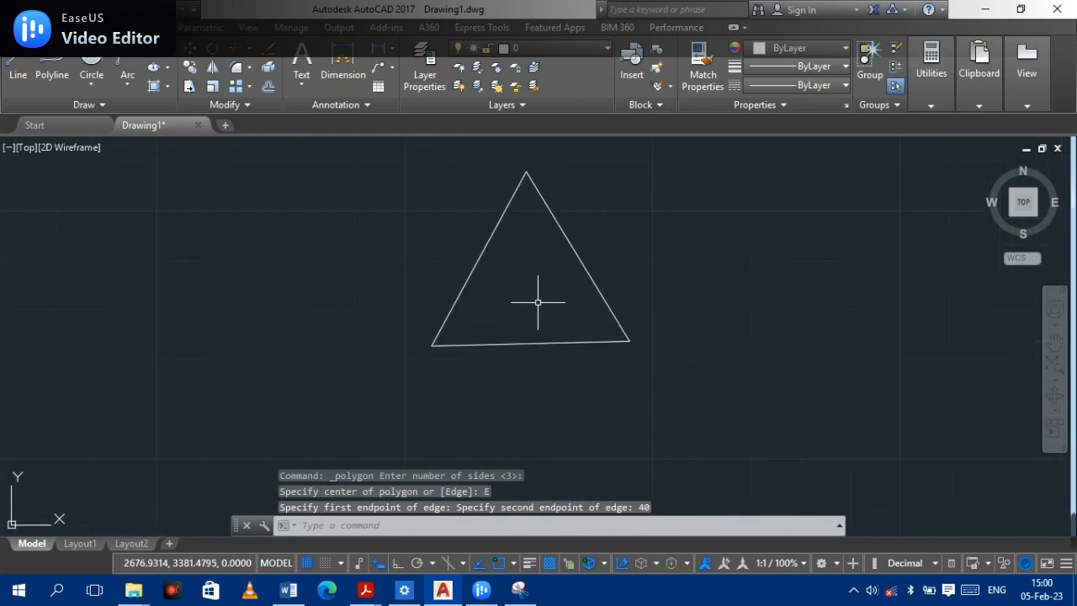
{"action": "scroll", "coordinate": [552, 302], "scroll_direction": "down", "scroll_amount": 2}
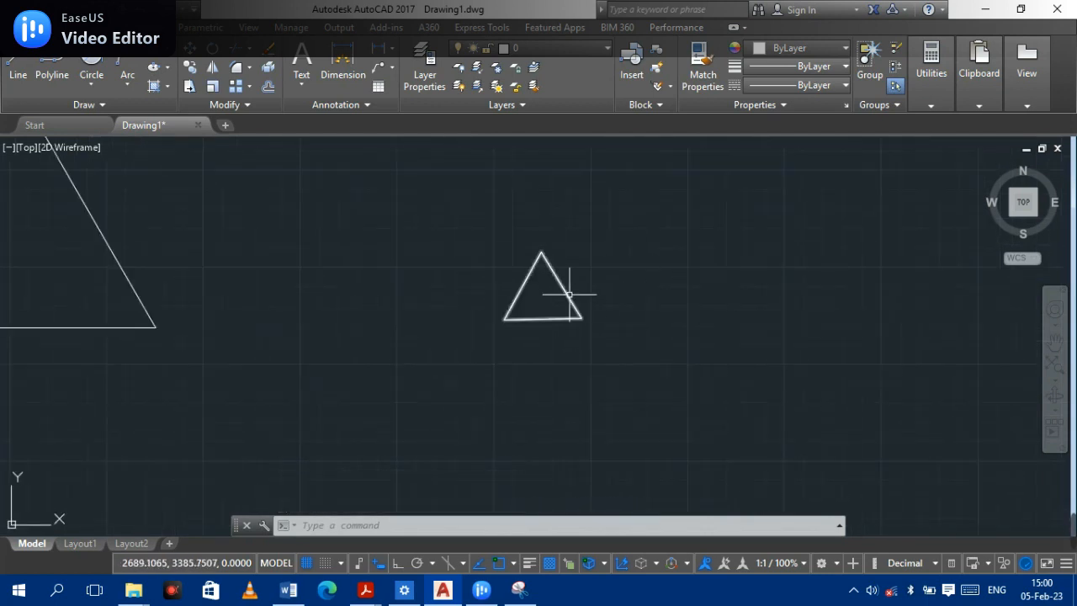
{"action": "scroll", "coordinate": [539, 296], "scroll_direction": "down", "scroll_amount": 3}
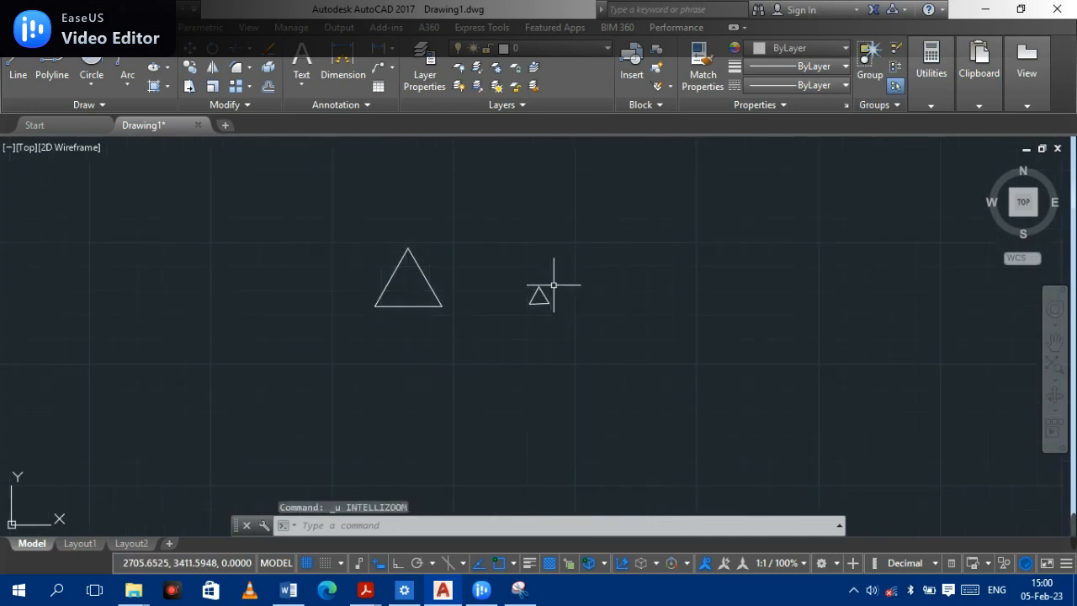
{"action": "left_click", "coordinate": [528, 289]}
{"action": "left_click", "coordinate": [631, 353]}
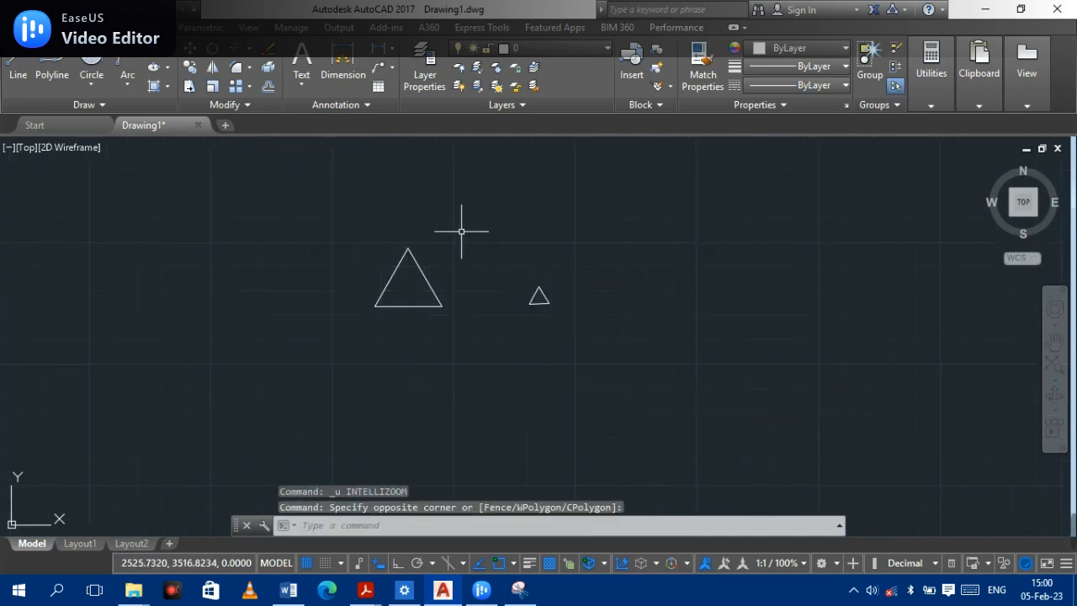
{"action": "left_click", "coordinate": [705, 362]}
{"action": "left_click", "coordinate": [350, 239]}
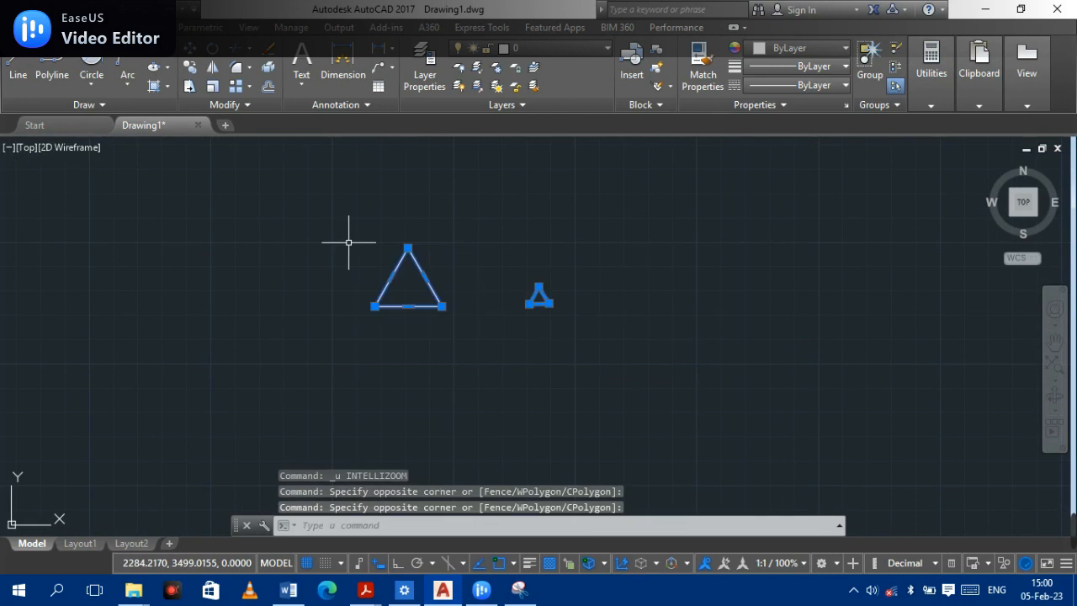
{"action": "key", "text": "Delete"}
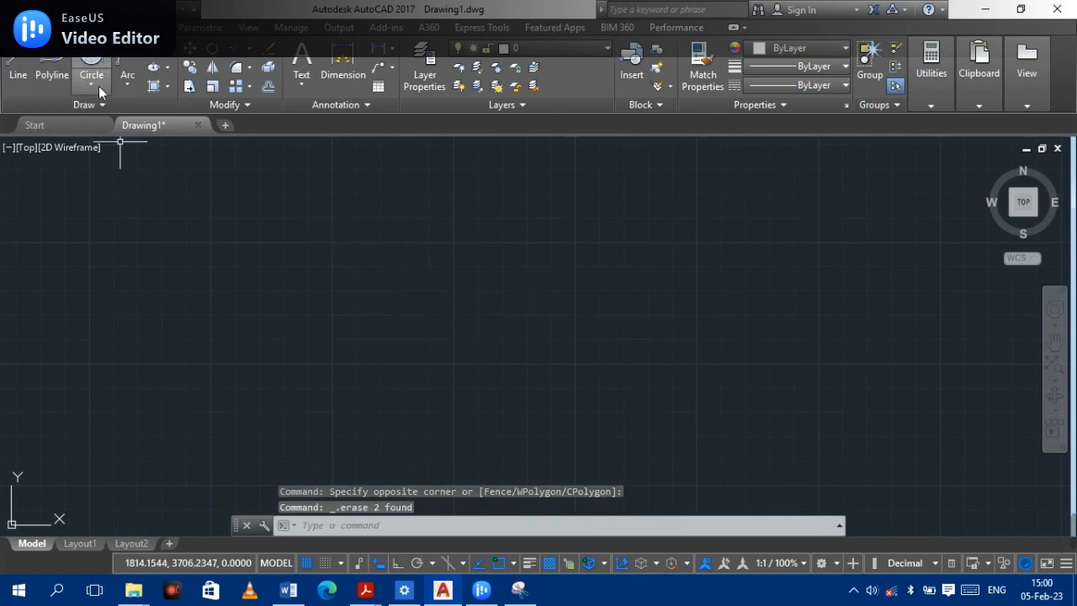
- Try to draw a three-sided polygon circumscribed about a circle, toggling Ortho while setting the radius
{"action": "left_click", "coordinate": [157, 53]}
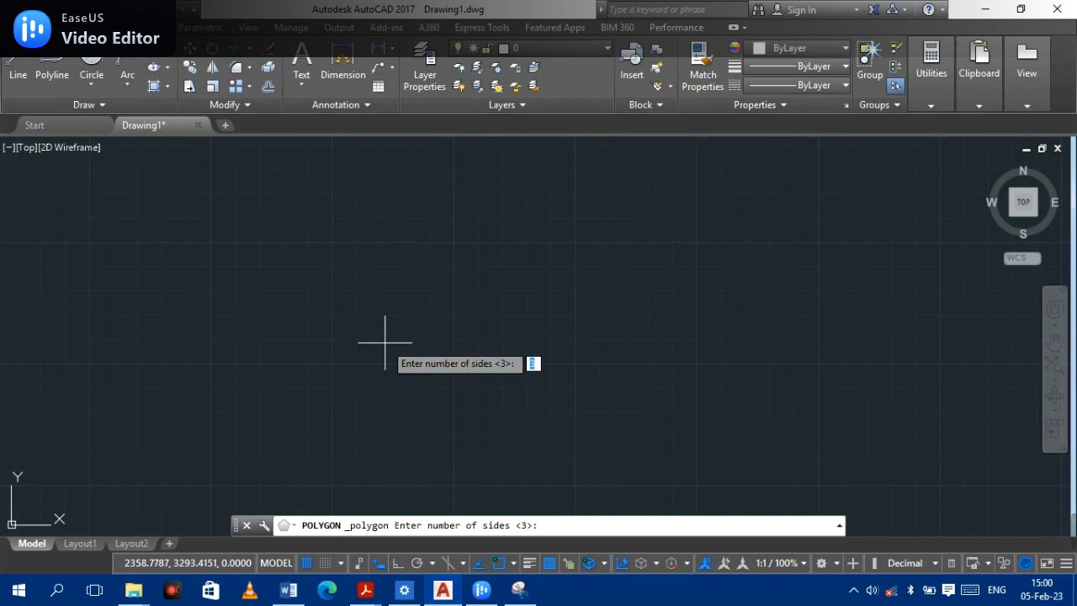
{"action": "key", "text": "Return"}
{"action": "left_click", "coordinate": [407, 308]}
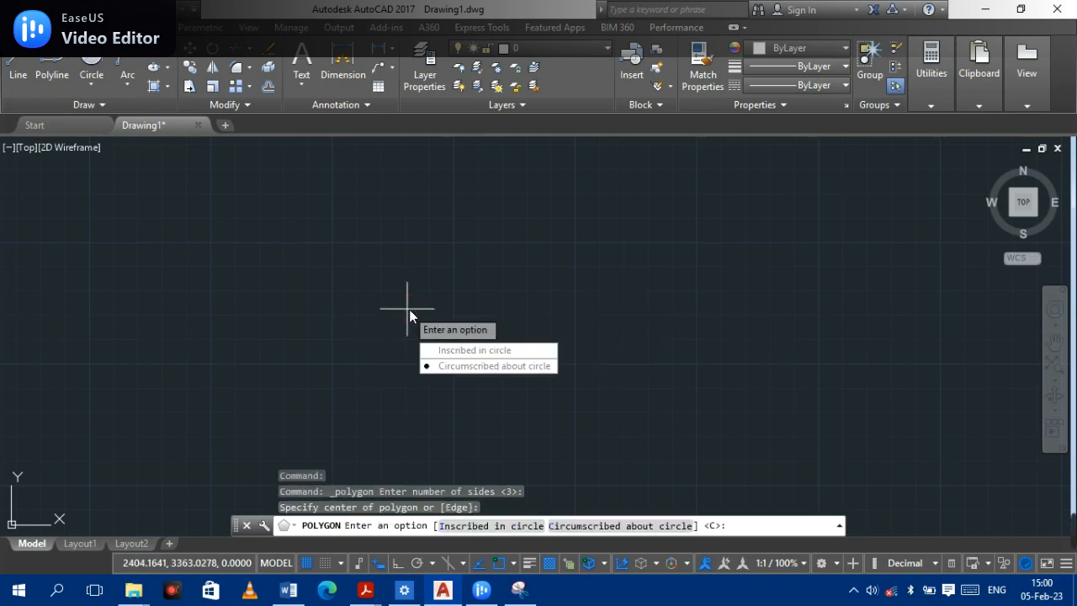
{"action": "left_click", "coordinate": [465, 370]}
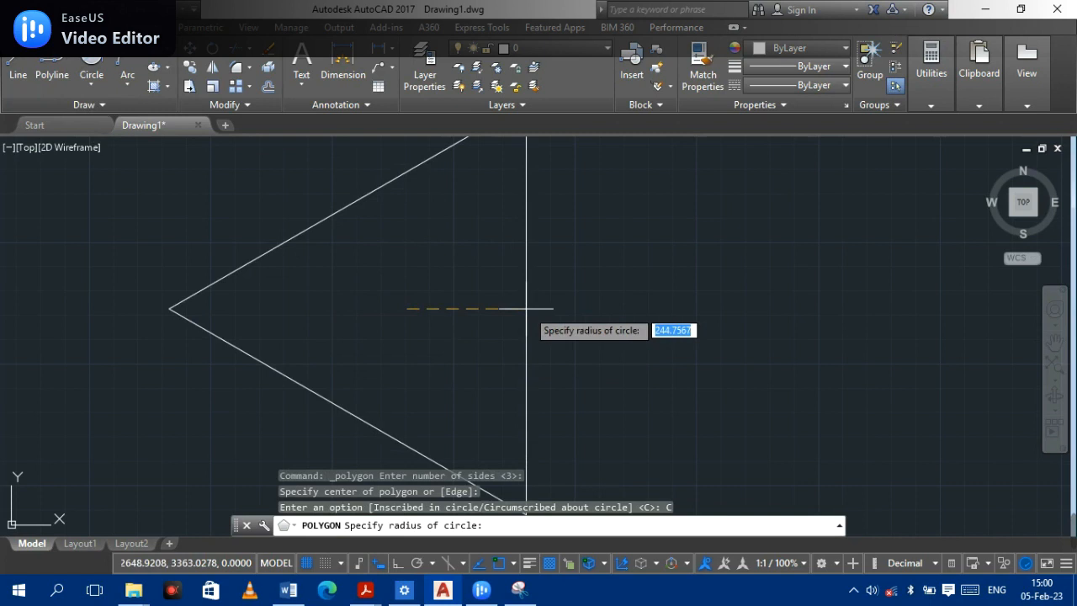
{"action": "scroll", "coordinate": [505, 248], "scroll_direction": "down", "scroll_amount": 5}
{"action": "scroll", "coordinate": [497, 244], "scroll_direction": "up", "scroll_amount": 4}
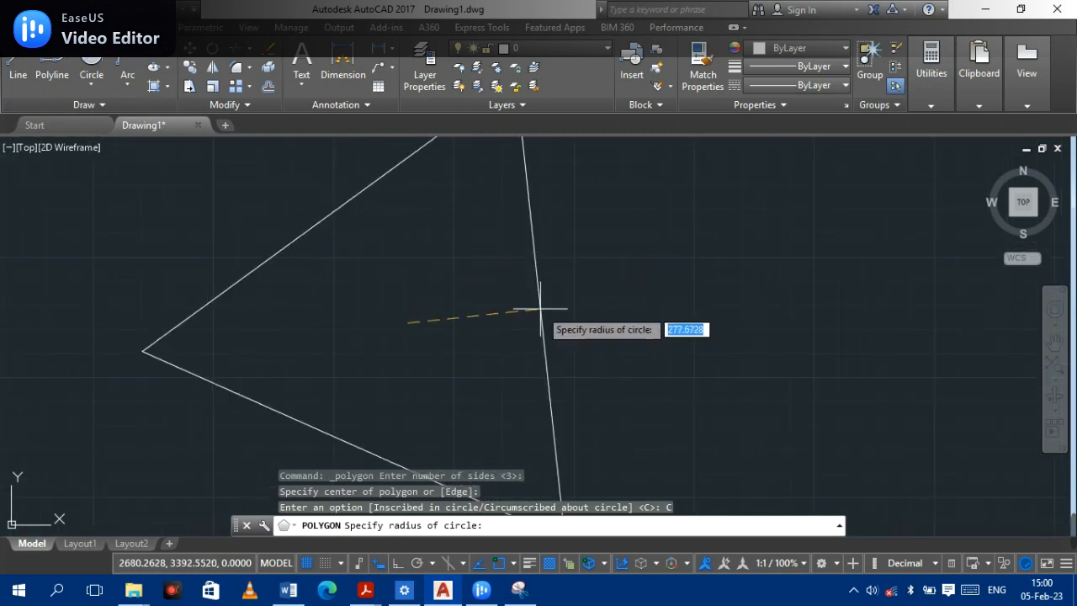
{"action": "scroll", "coordinate": [505, 250], "scroll_direction": "down", "scroll_amount": 4}
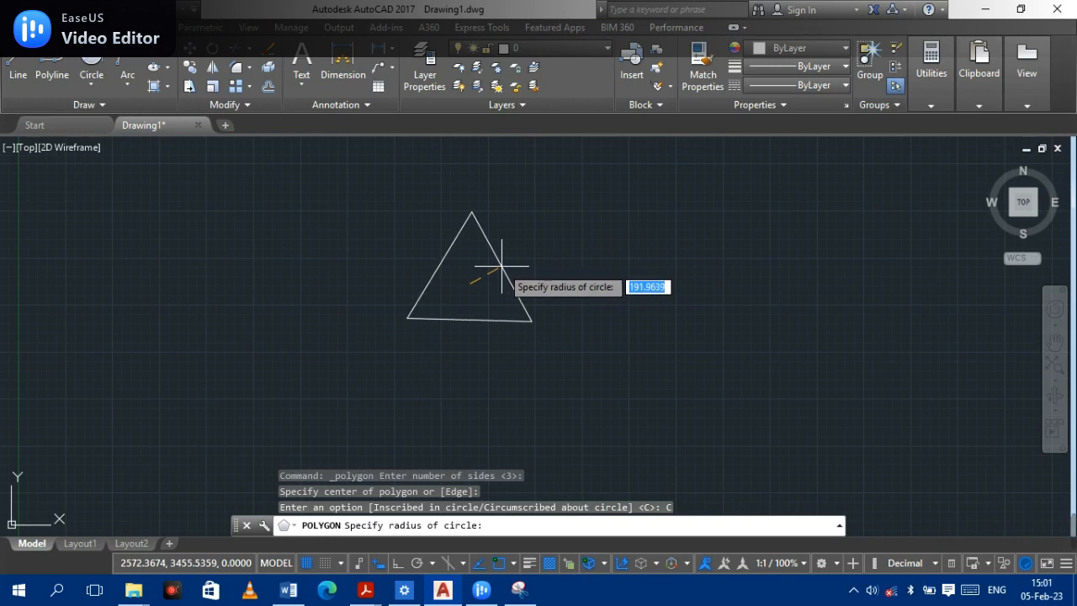
{"action": "left_click", "coordinate": [401, 569]}
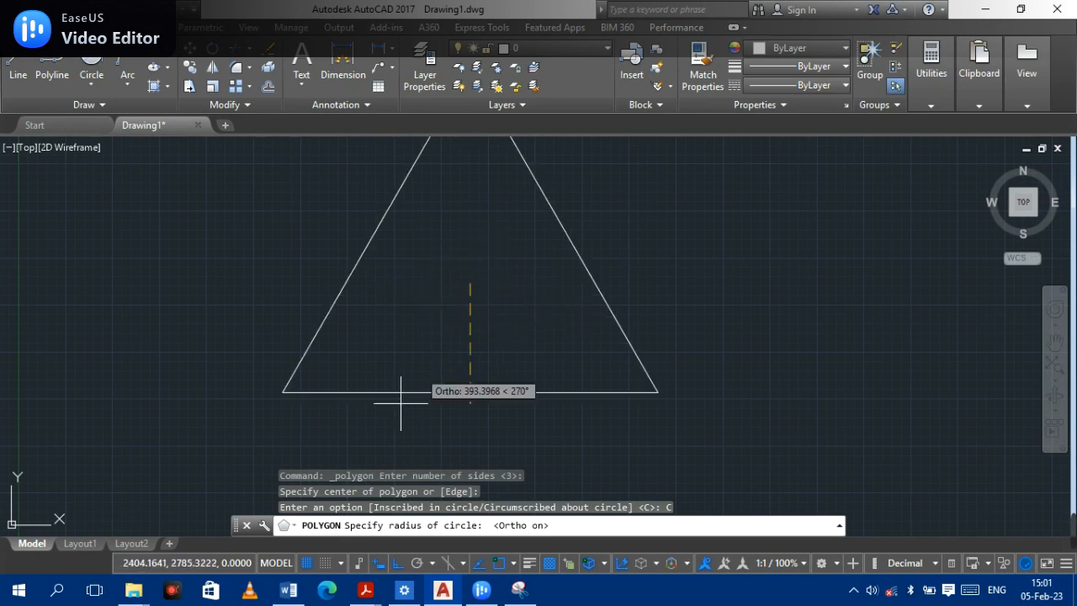
{"action": "left_click", "coordinate": [397, 563]}
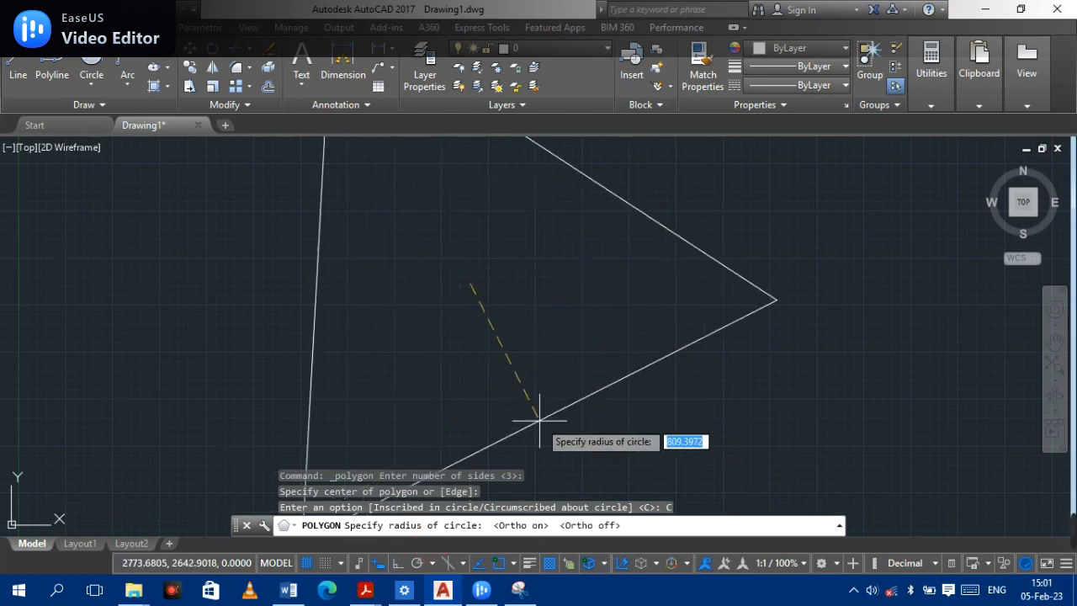
{"action": "key", "text": "Escape"}
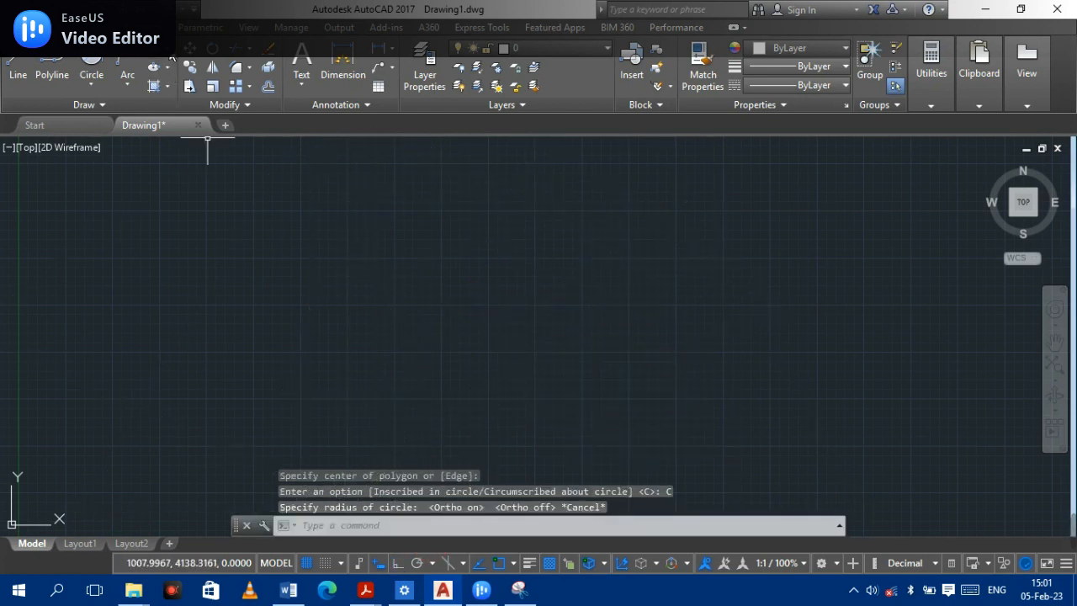
- Try to draw a six-sided polygon inscribed in a circle
{"action": "left_click", "coordinate": [162, 47]}
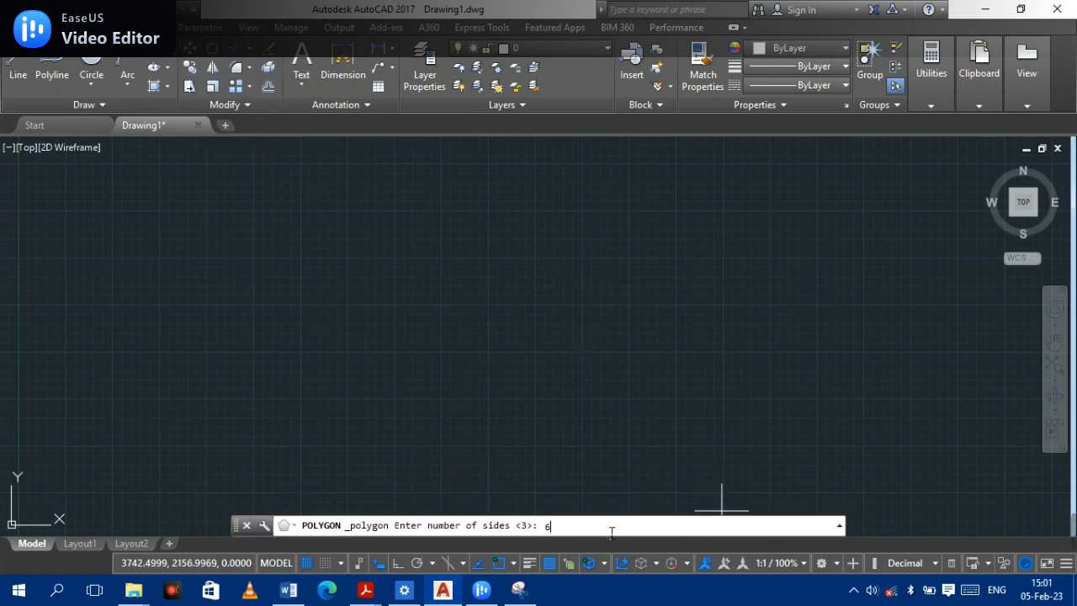
{"action": "key", "text": "Return"}
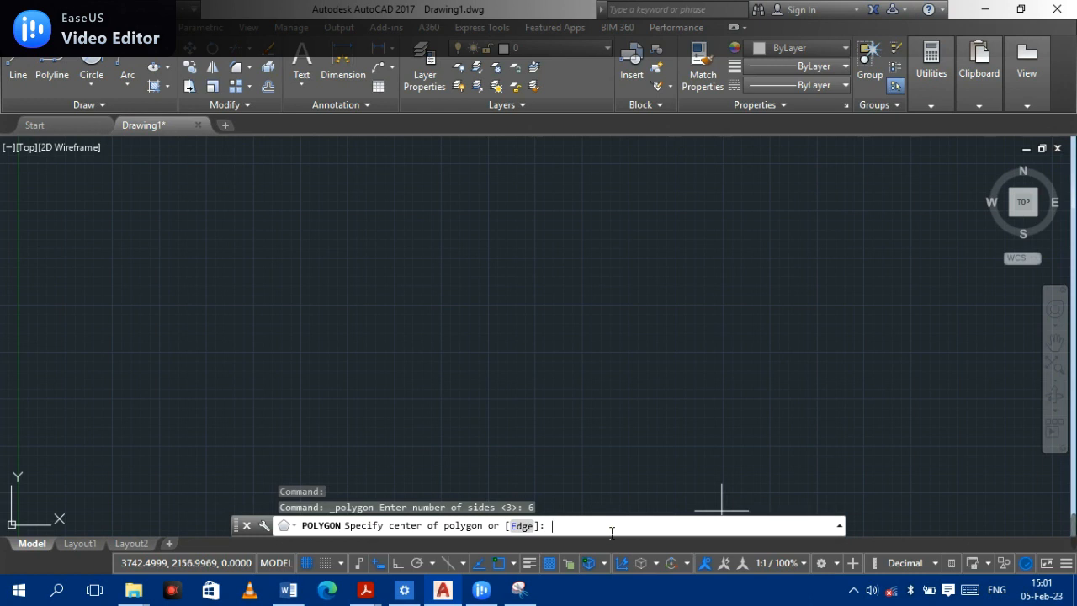
{"action": "left_click", "coordinate": [486, 315]}
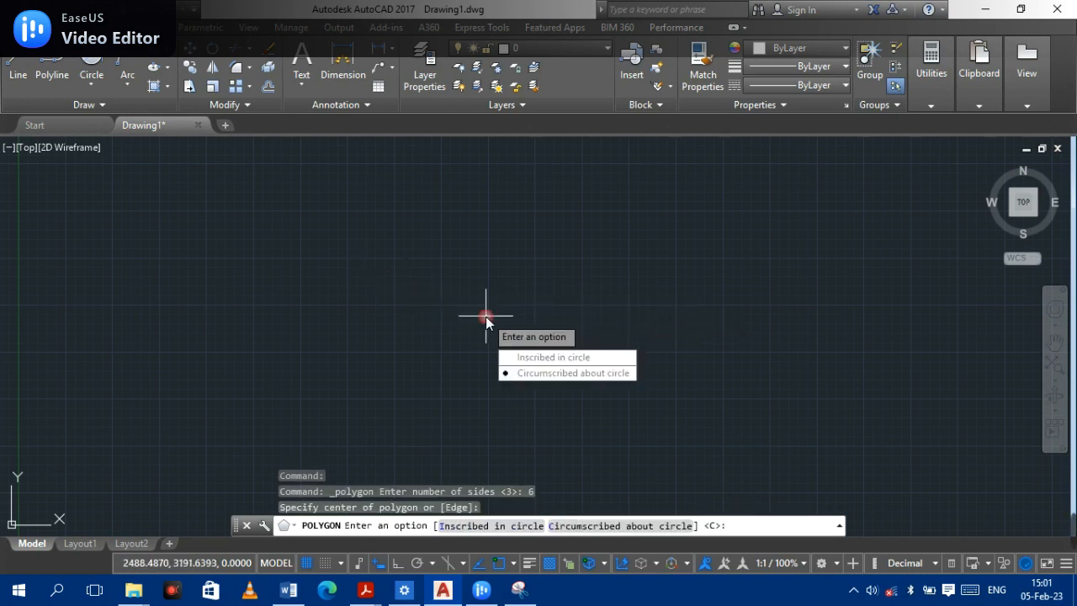
{"action": "left_click", "coordinate": [547, 359]}
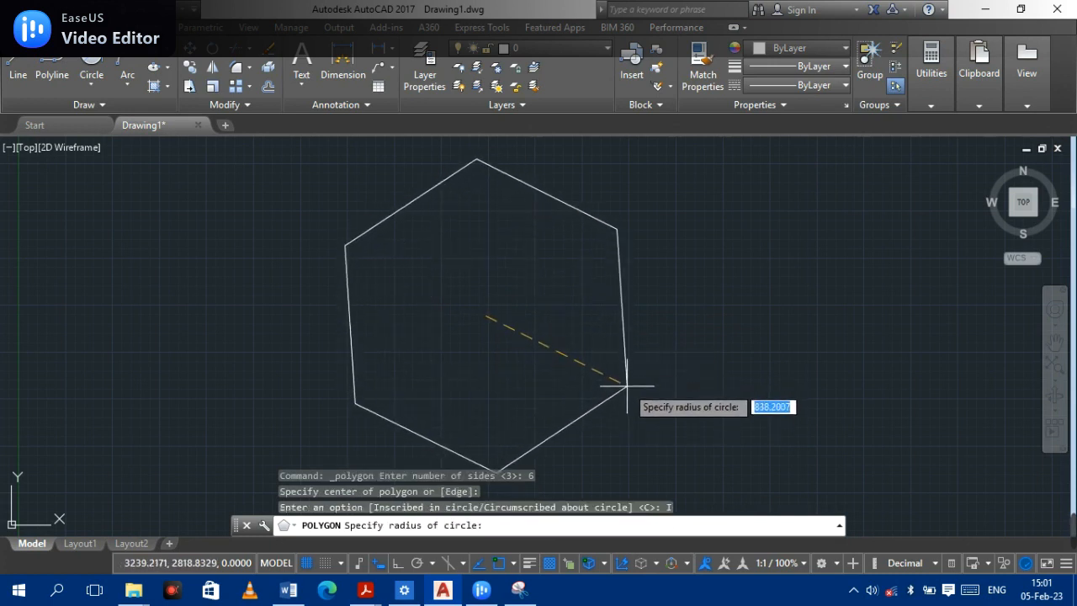
{"action": "key", "text": "Escape"}
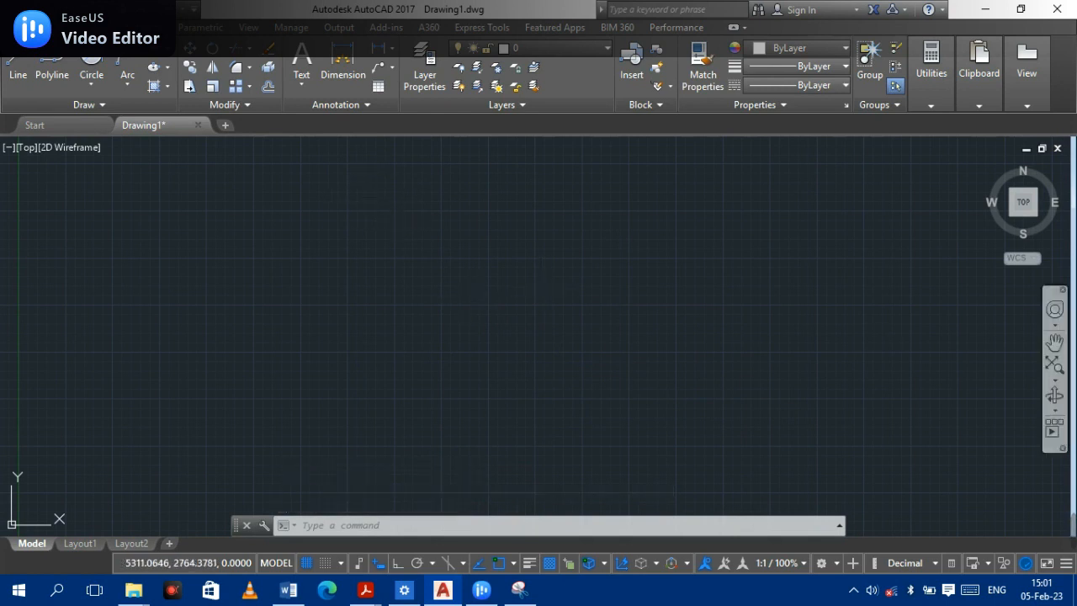
- Draw a 3-Point arc by picking a start, second and end point in empty space
{"action": "mouse_move", "coordinate": [1057, 554]}
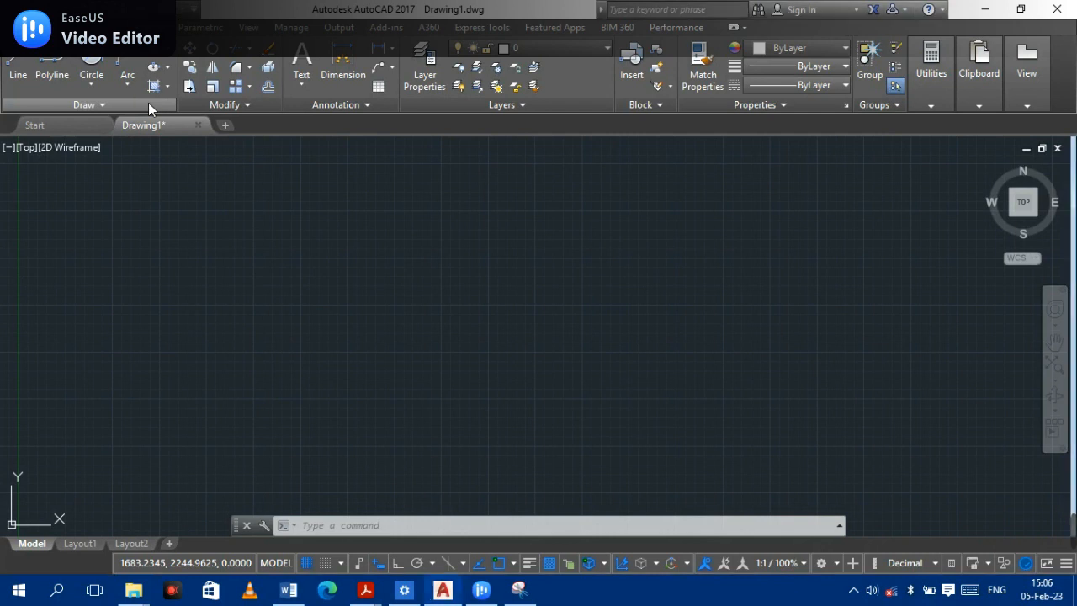
{"action": "left_click", "coordinate": [96, 106]}
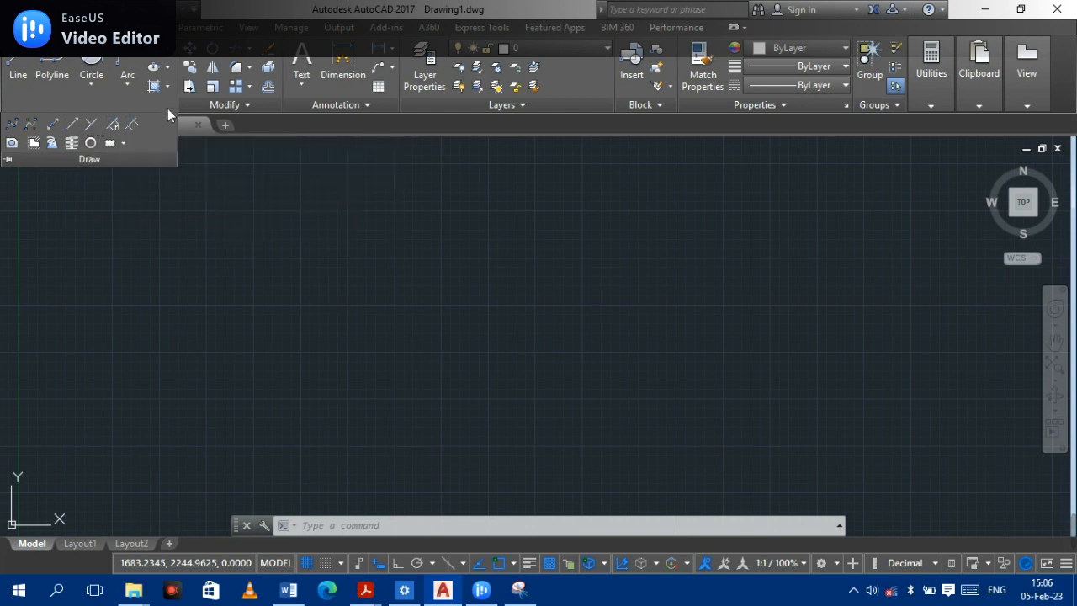
{"action": "left_click", "coordinate": [128, 87]}
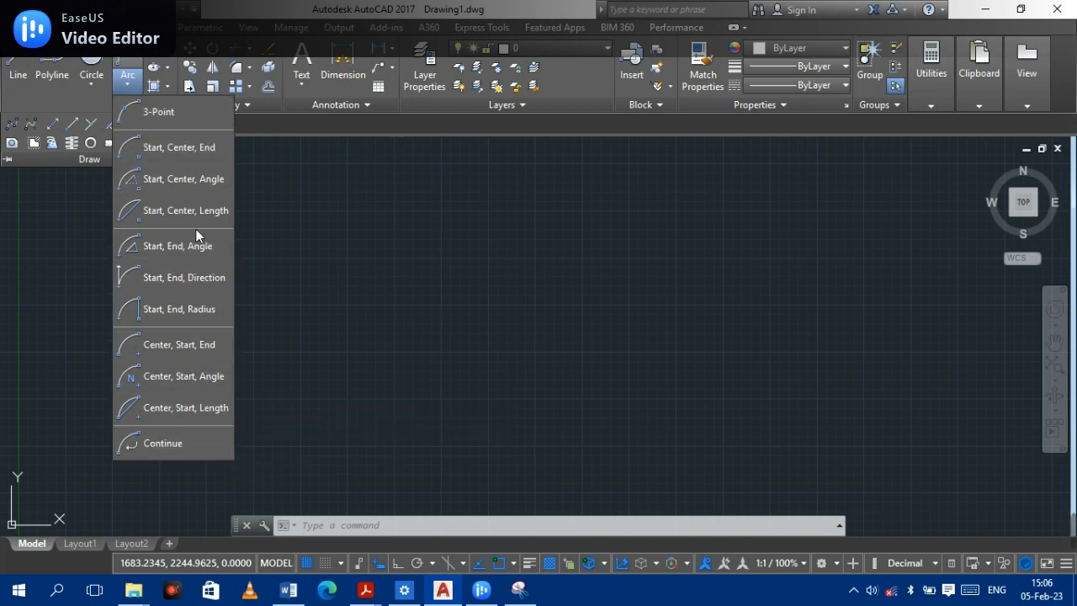
{"action": "left_click", "coordinate": [160, 113]}
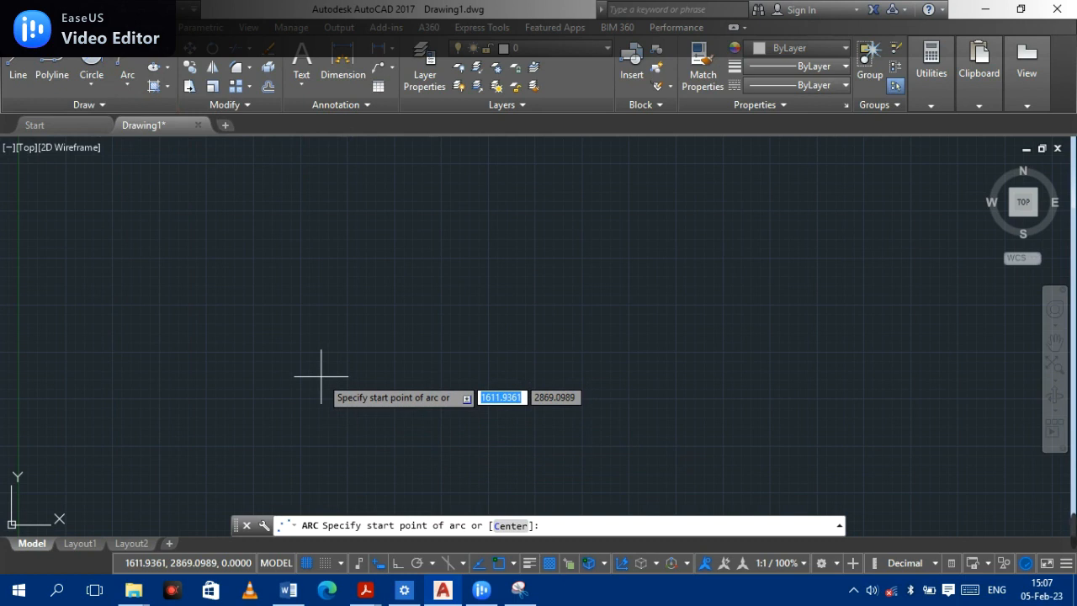
{"action": "left_click", "coordinate": [318, 333]}
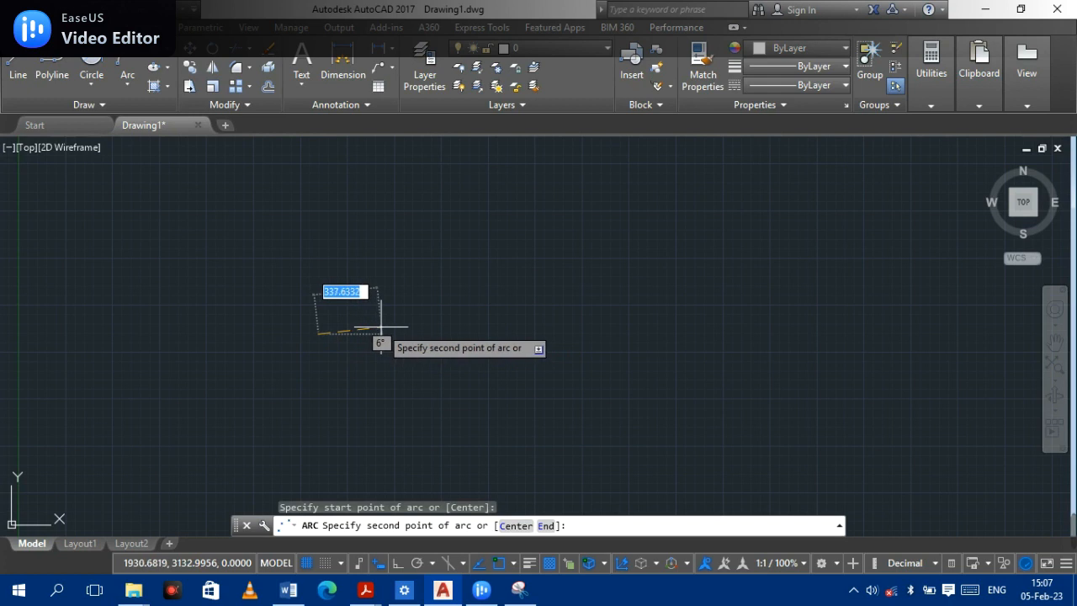
{"action": "left_click", "coordinate": [430, 334]}
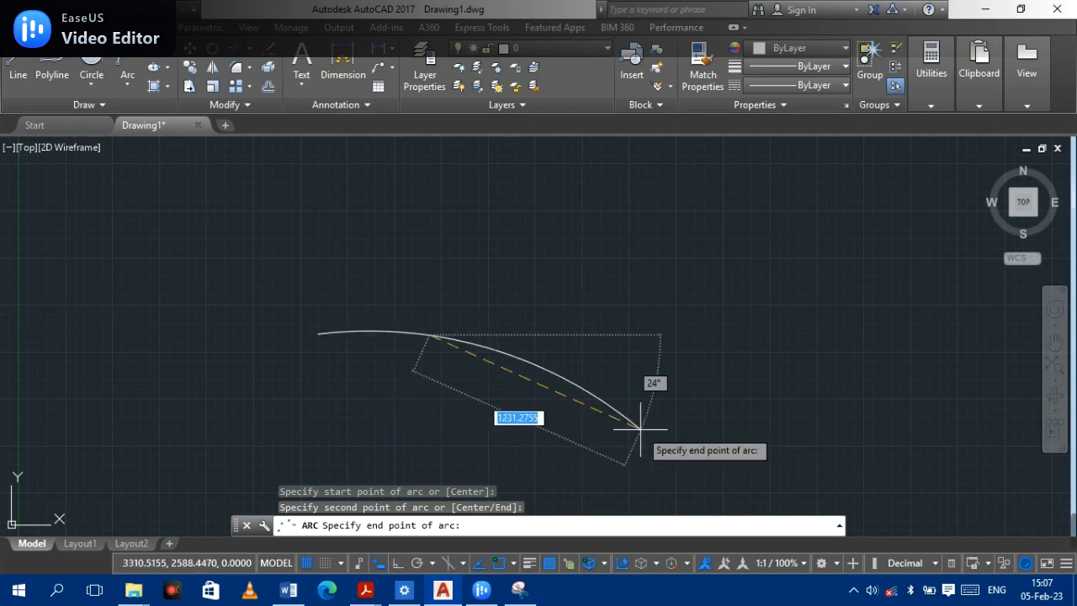
{"action": "left_click", "coordinate": [689, 439]}
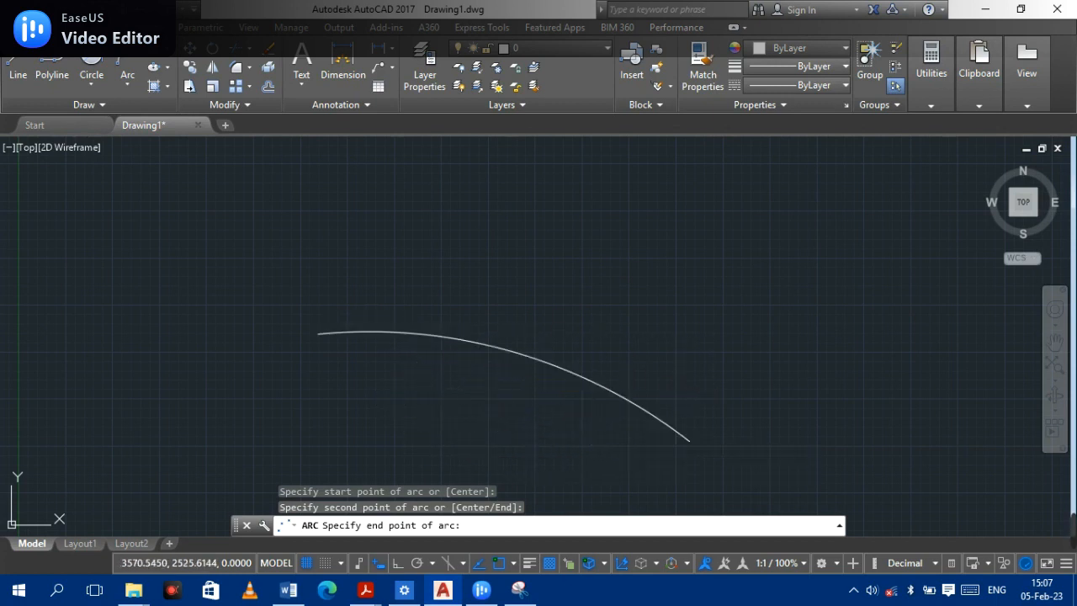
- Draw a Start, Center, Angle arc above the first arc with an included angle of 30°
{"action": "left_click", "coordinate": [133, 81]}
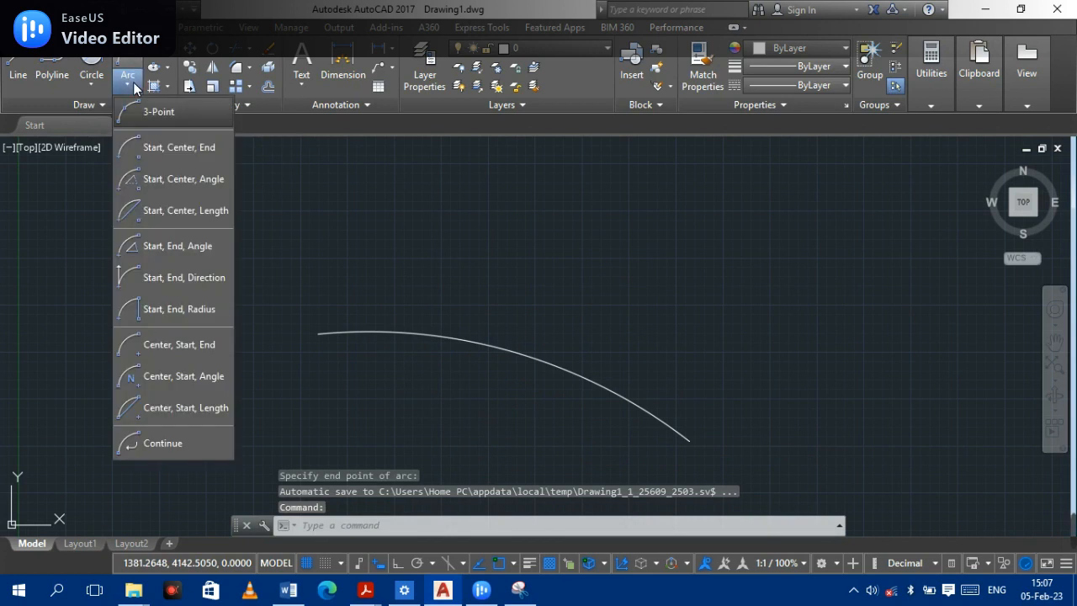
{"action": "left_click", "coordinate": [185, 179]}
{"action": "left_click", "coordinate": [568, 272]}
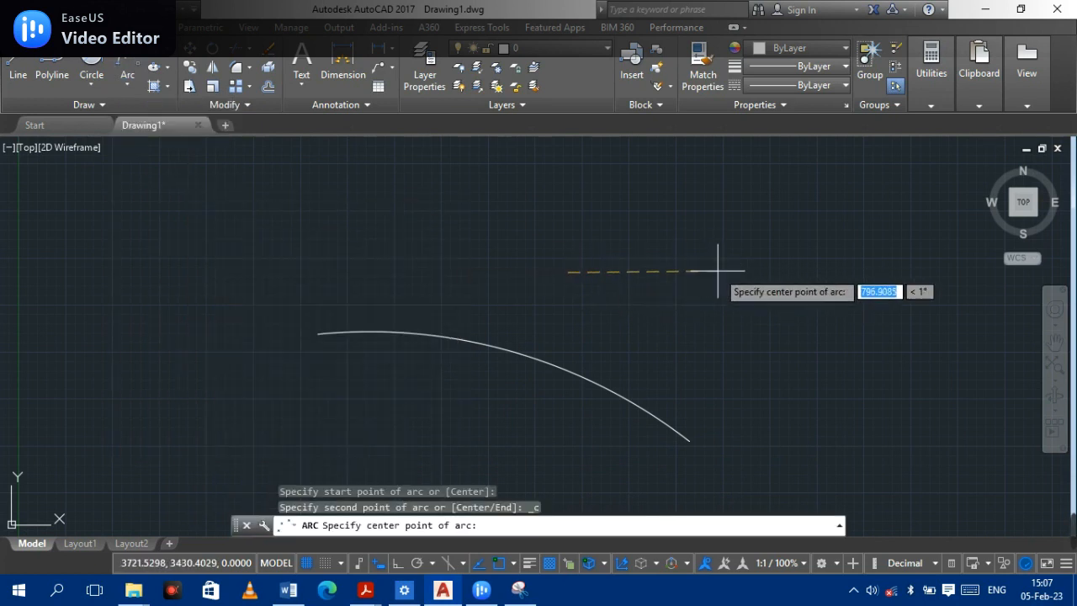
{"action": "left_click", "coordinate": [718, 271]}
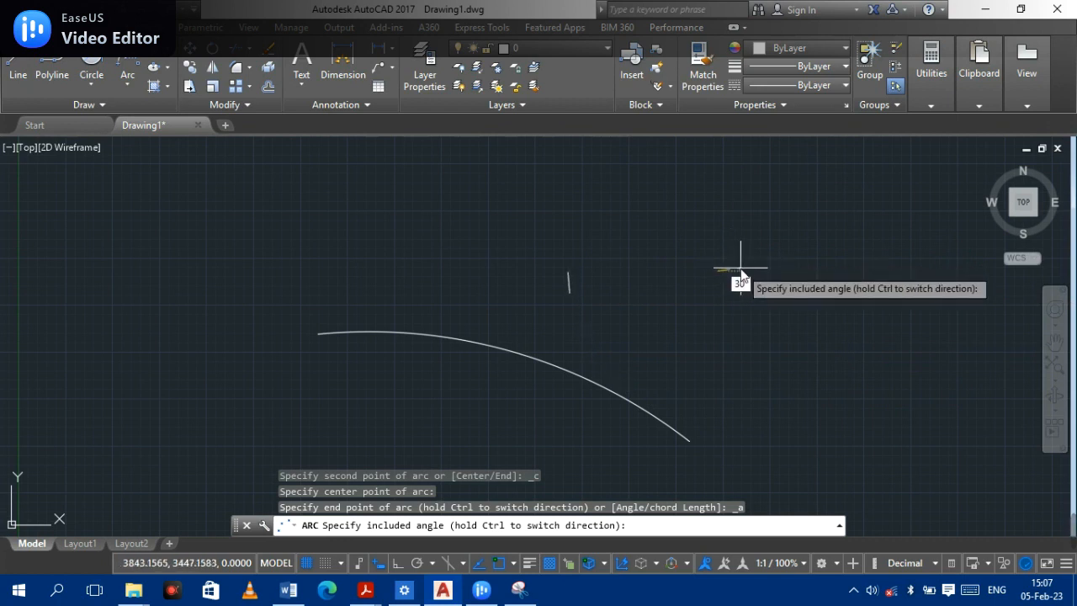
{"action": "key", "text": "Return"}
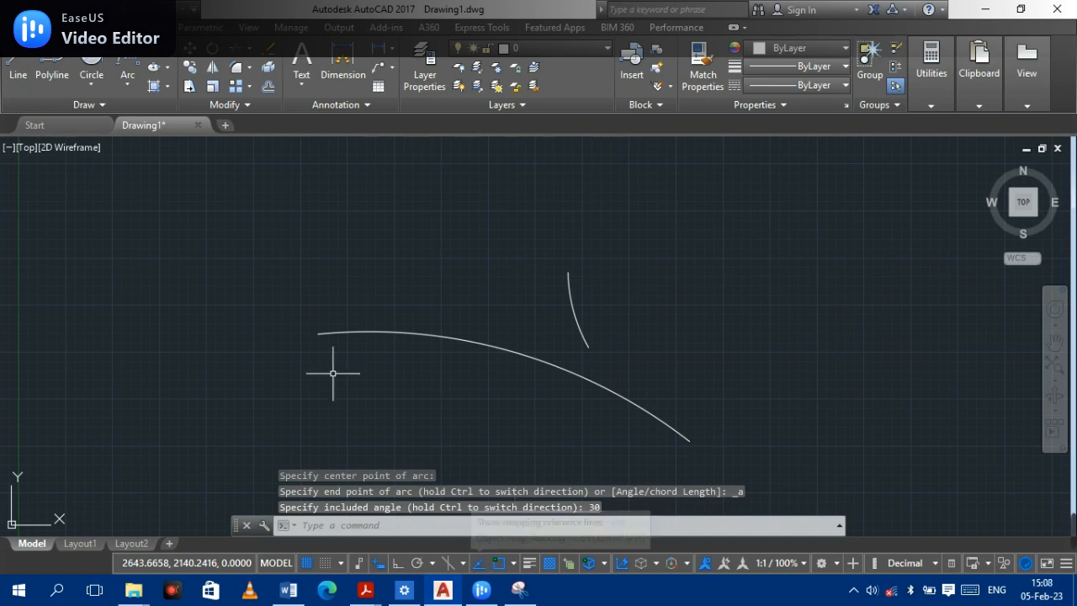
- Draw a Start, Center, Length arc by picking a start point and center, with a chord length of 200
{"action": "left_click", "coordinate": [126, 85]}
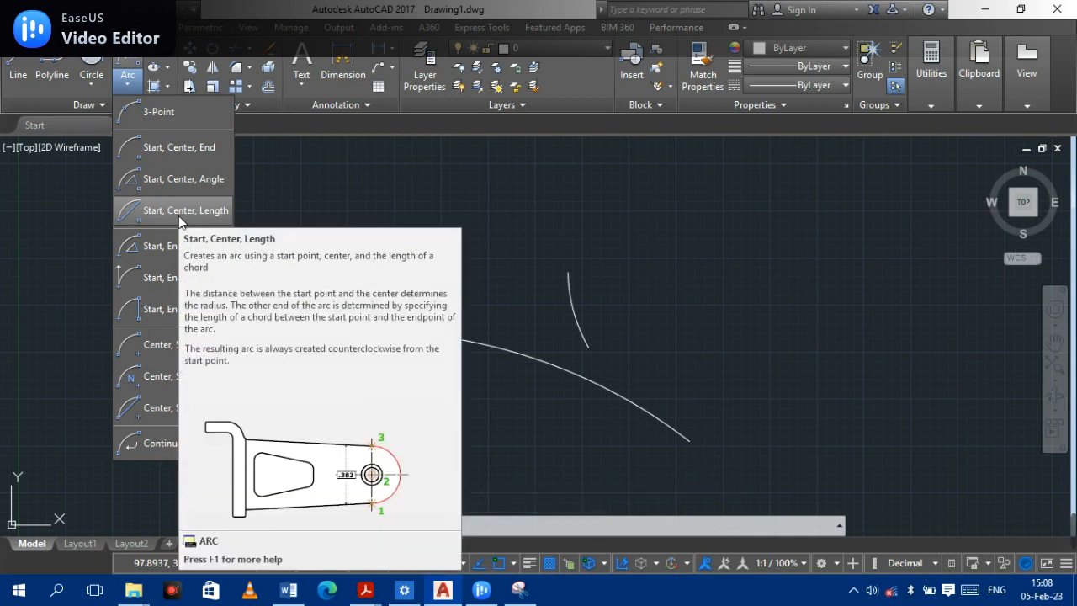
{"action": "left_click", "coordinate": [178, 216]}
{"action": "left_click", "coordinate": [678, 208]}
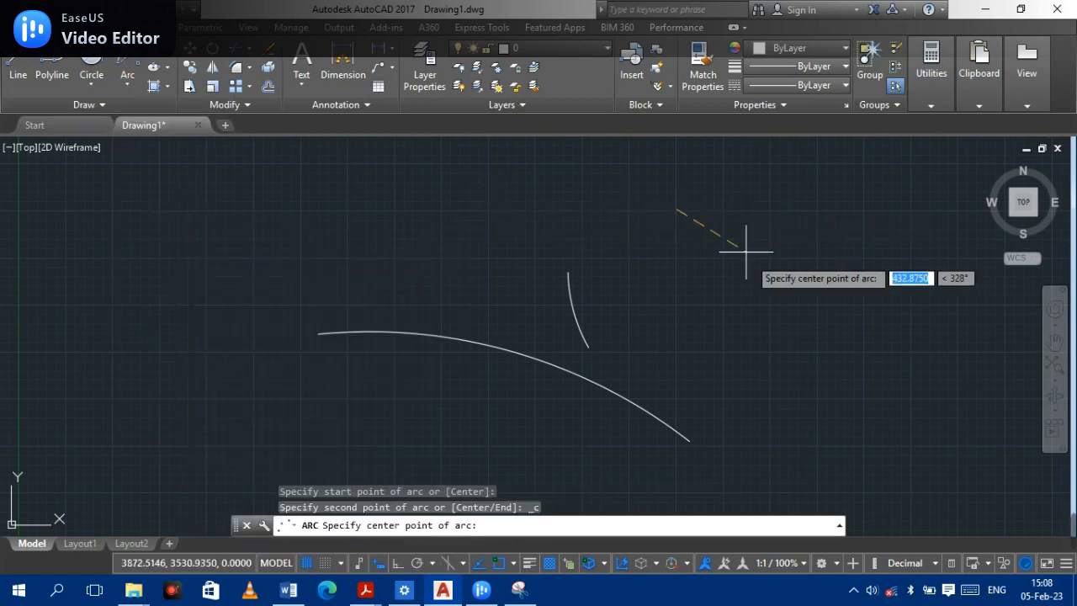
{"action": "left_click", "coordinate": [768, 301]}
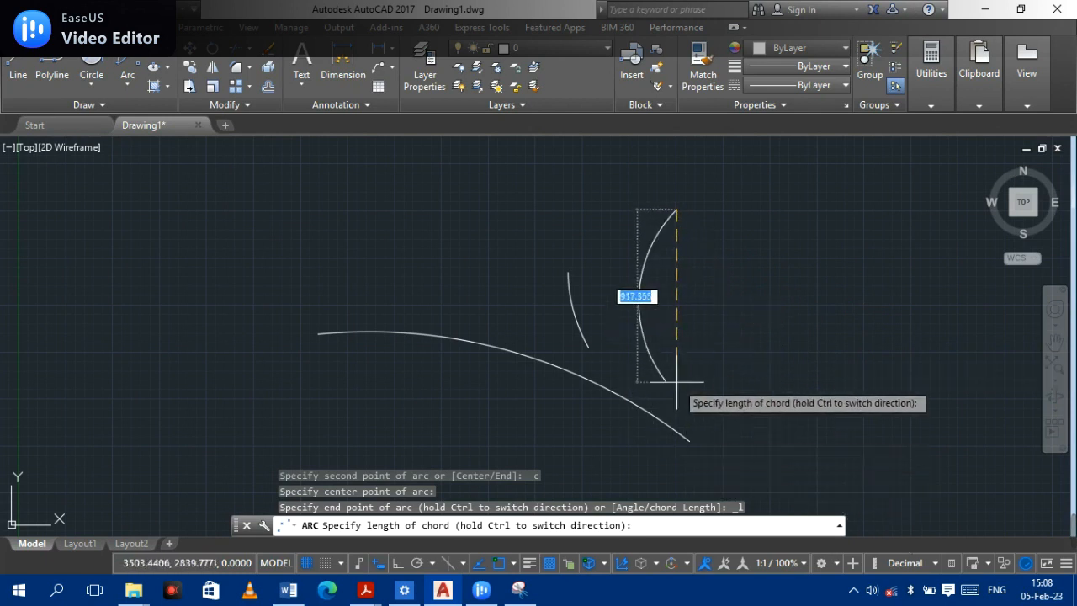
{"action": "type", "text": "100"}
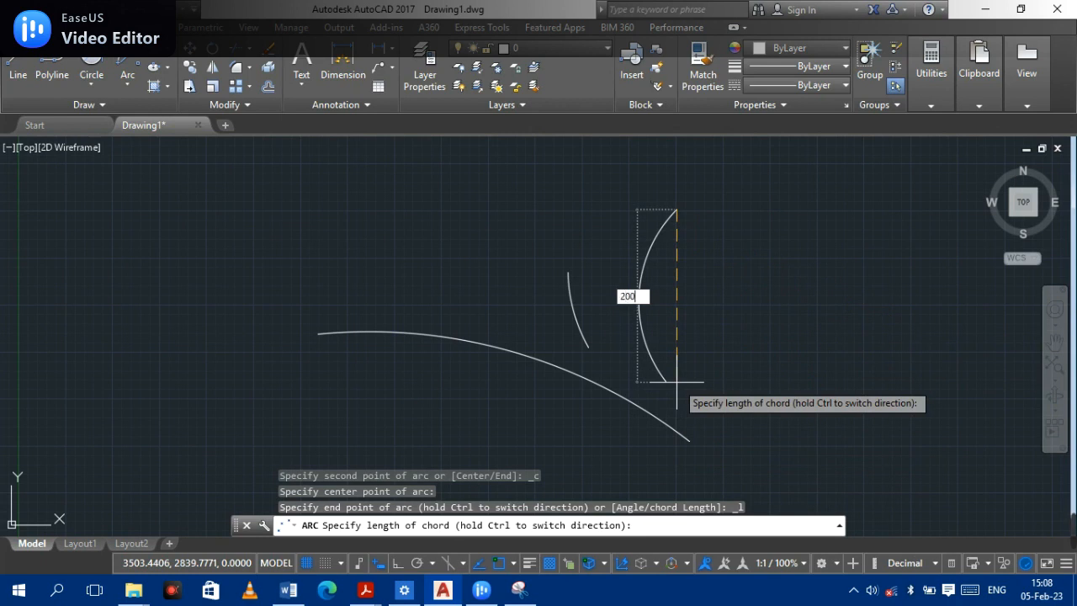
{"action": "key", "text": "Return"}
{"action": "scroll", "coordinate": [554, 224], "scroll_direction": "up", "scroll_amount": 6}
{"action": "middle_click_drag", "start_coordinate": [860, 221], "coordinate": [579, 314]}
{"action": "scroll", "coordinate": [579, 315], "scroll_direction": "down", "scroll_amount": 5}
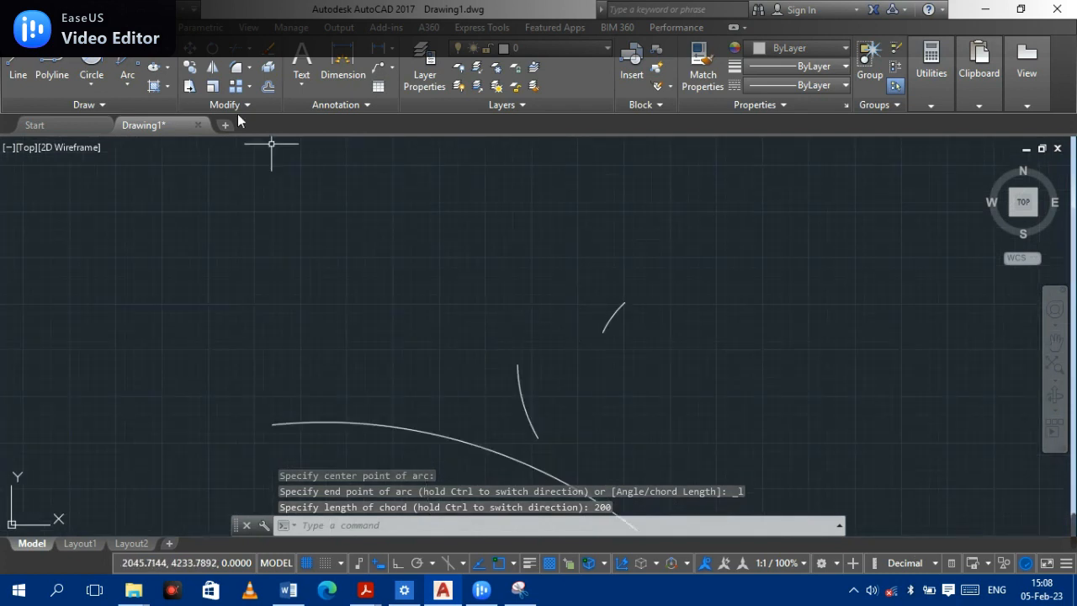
{"action": "left_click", "coordinate": [133, 92]}
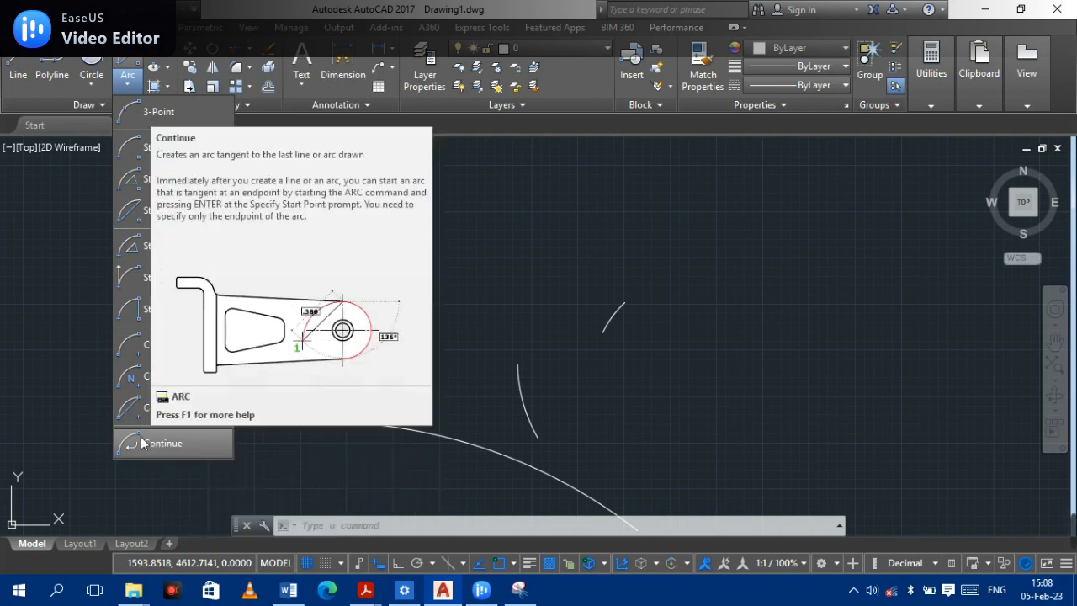
{"action": "left_click", "coordinate": [142, 444]}
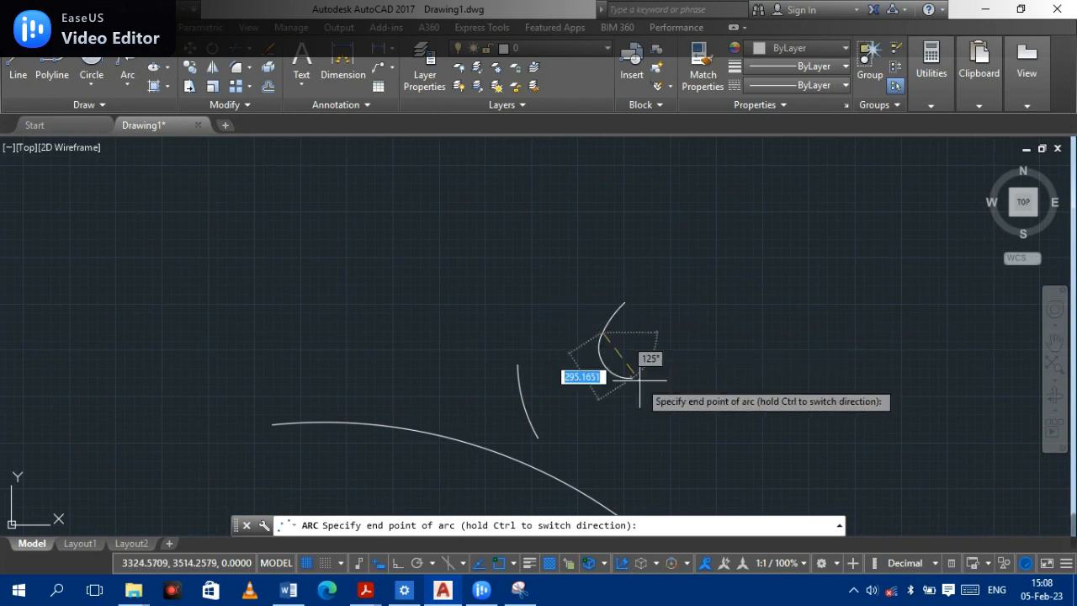
{"action": "key", "text": "Escape"}
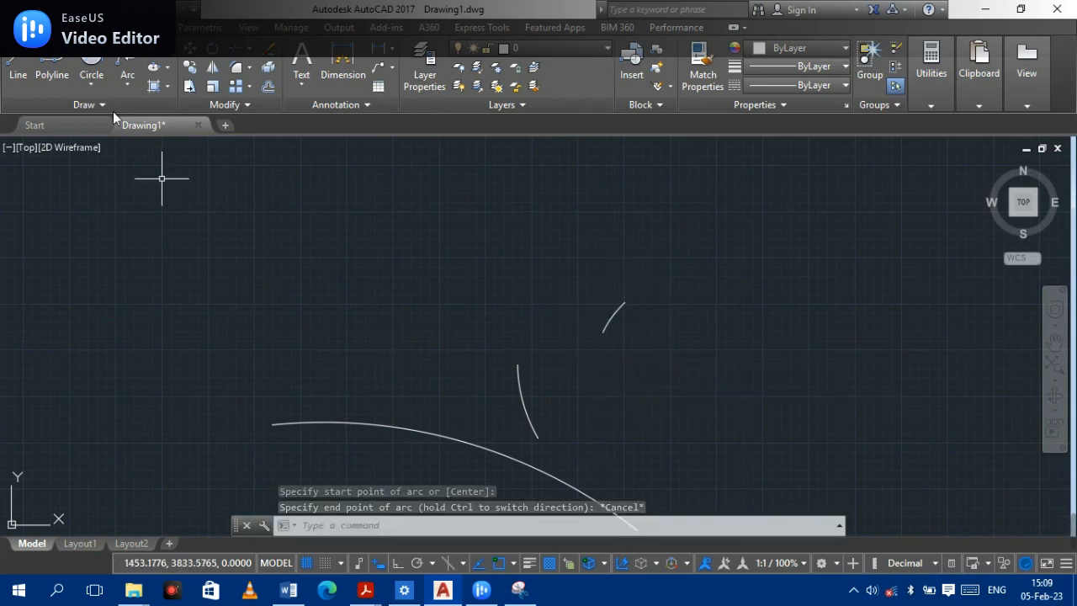
- Draw a Continue arc tangent to the last arc, ending it at the endpoint of the short arc above
{"action": "left_click", "coordinate": [126, 74]}
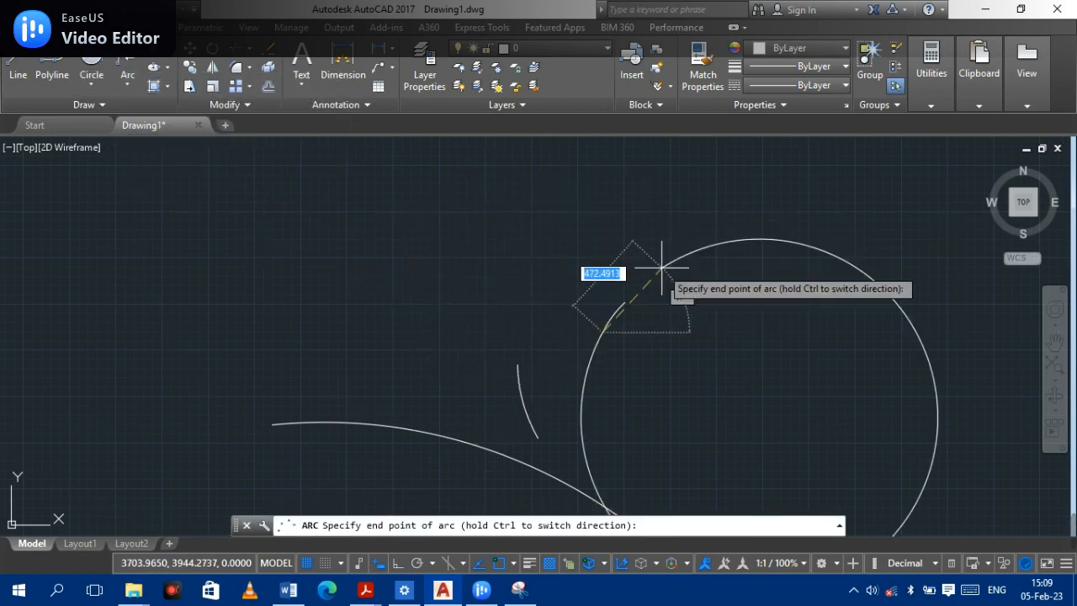
{"action": "left_click", "coordinate": [624, 301]}
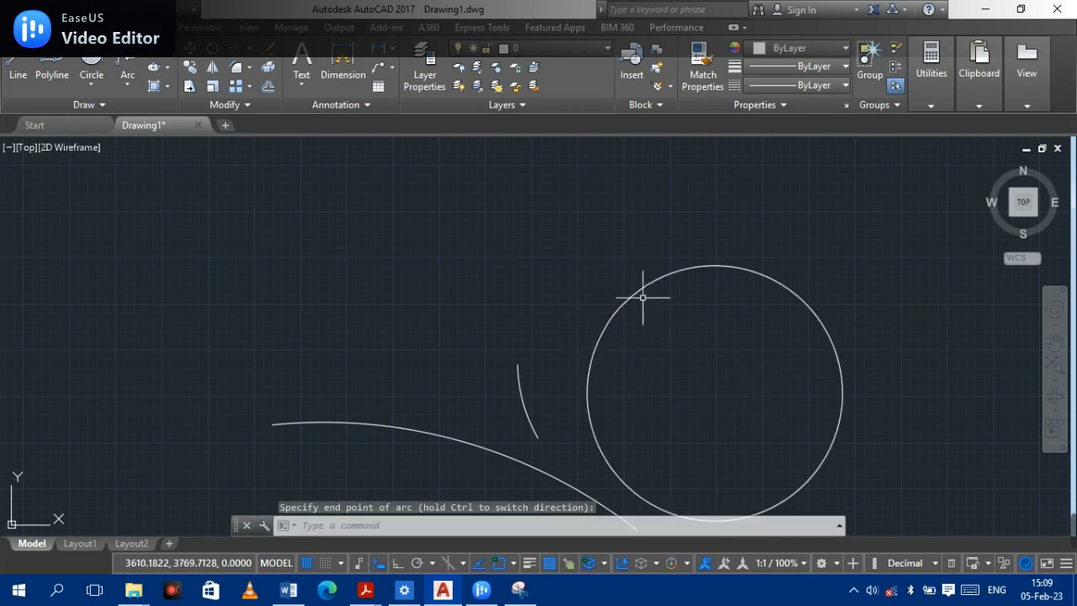
- Select all the arcs with a selection window and erase them
{"action": "left_click", "coordinate": [839, 435]}
{"action": "left_click", "coordinate": [842, 432]}
{"action": "left_click", "coordinate": [839, 435]}
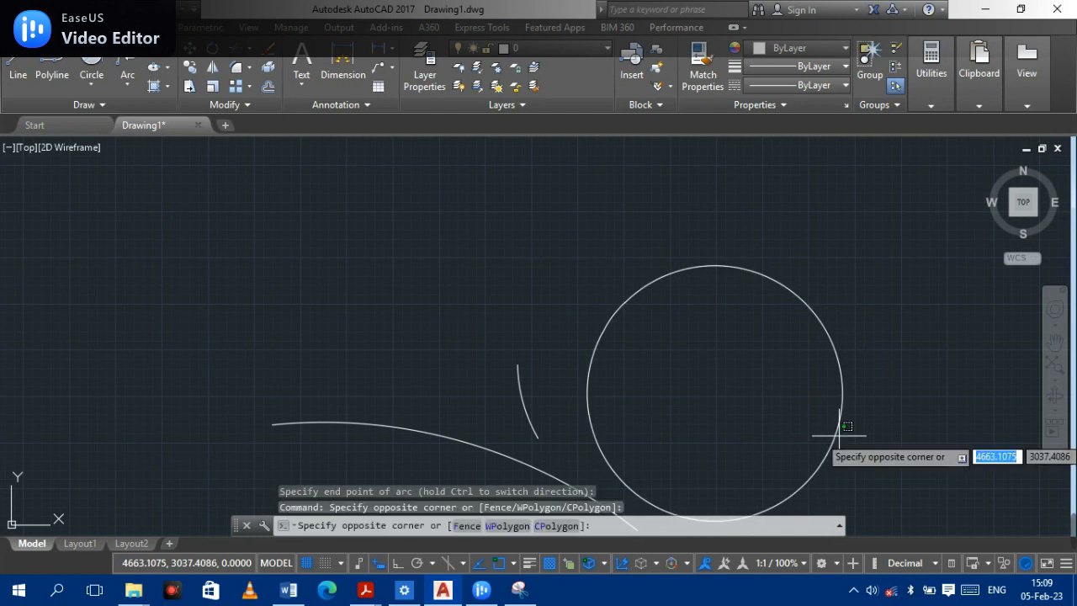
{"action": "left_click", "coordinate": [290, 202]}
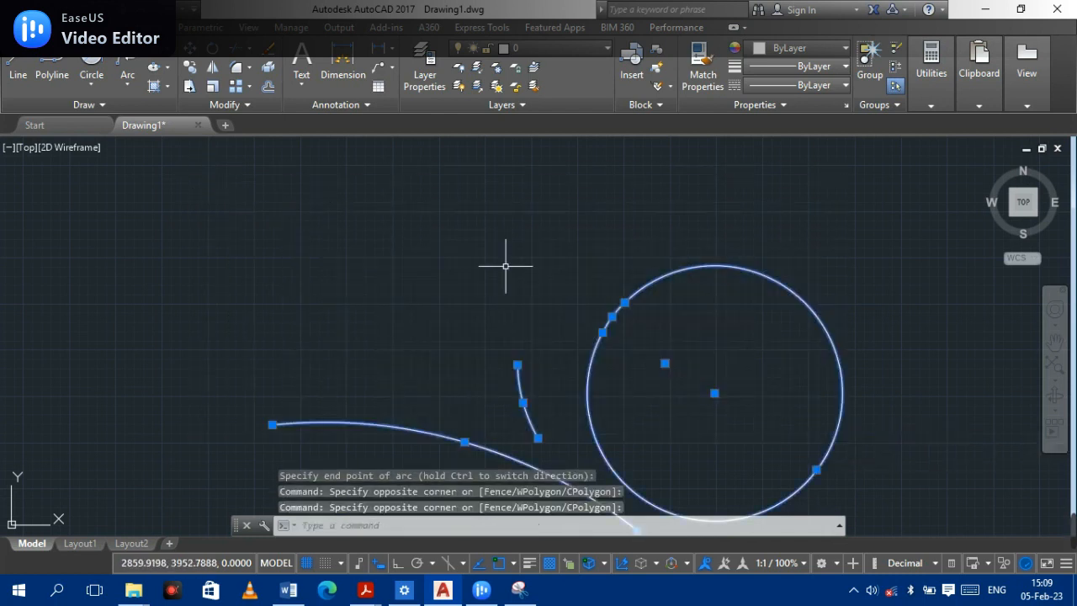
{"action": "key", "text": "Delete"}
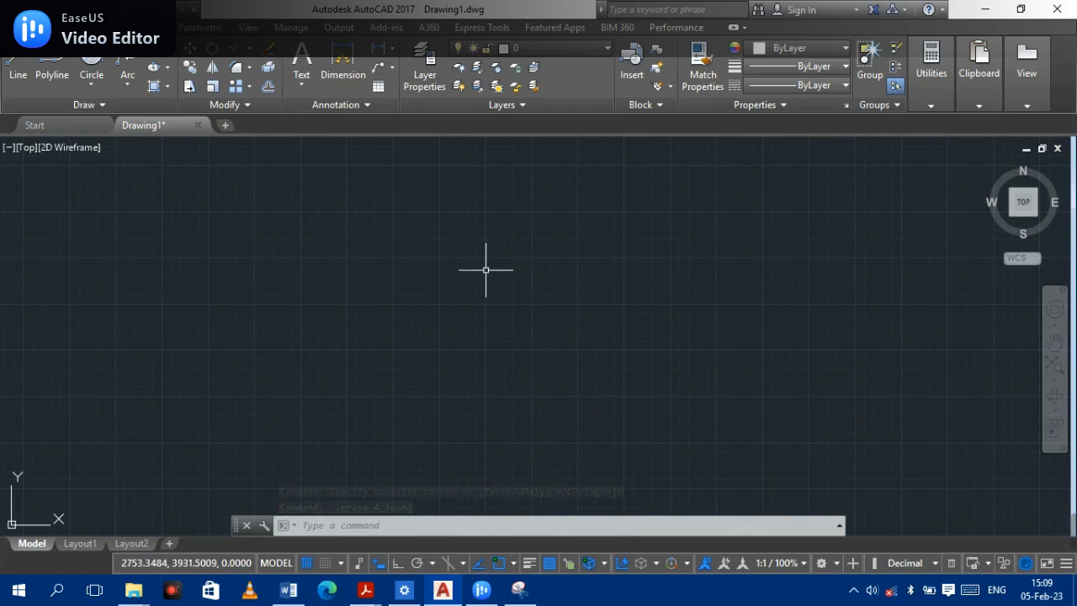
{"action": "scroll", "coordinate": [486, 270], "scroll_direction": "down", "scroll_amount": 8}
{"action": "scroll", "coordinate": [486, 270], "scroll_direction": "up", "scroll_amount": 4}
{"action": "scroll", "coordinate": [480, 290], "scroll_direction": "up", "scroll_amount": 2}
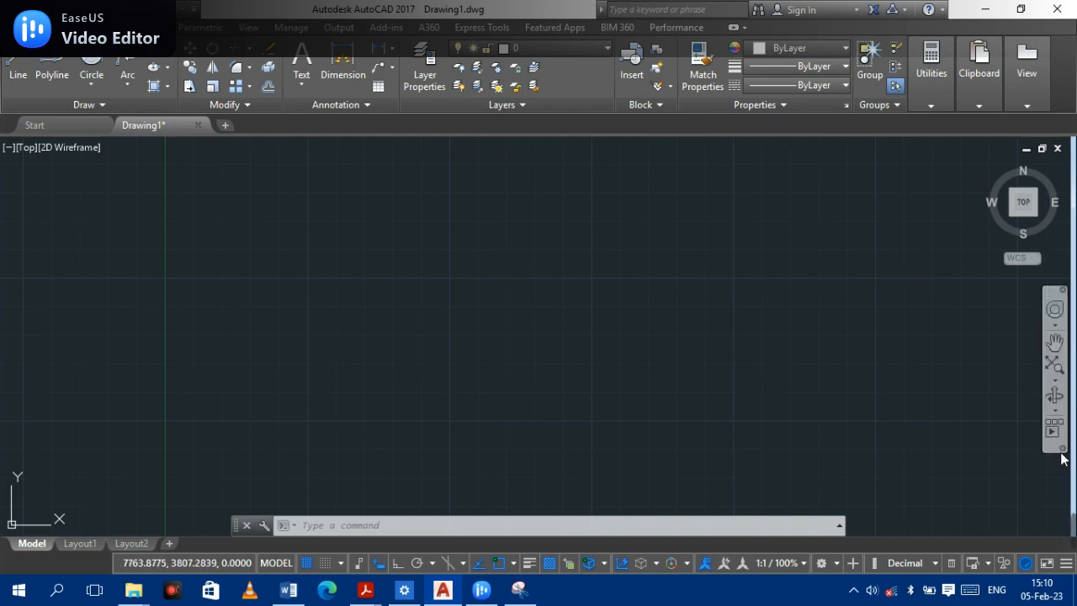
{"action": "mouse_move", "coordinate": [1072, 528]}
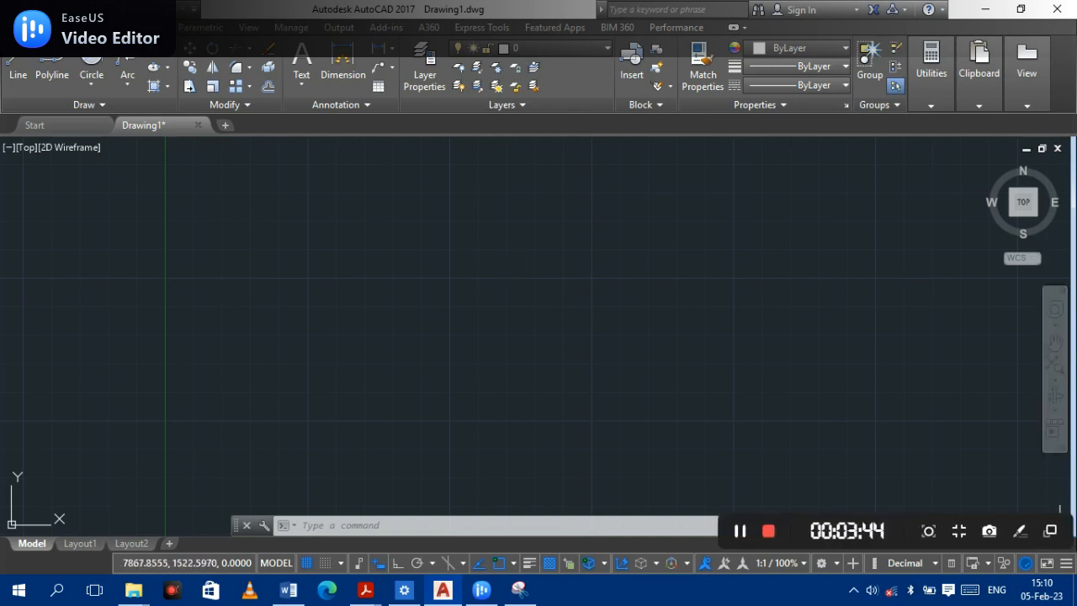
{"action": "left_click", "coordinate": [770, 531]}
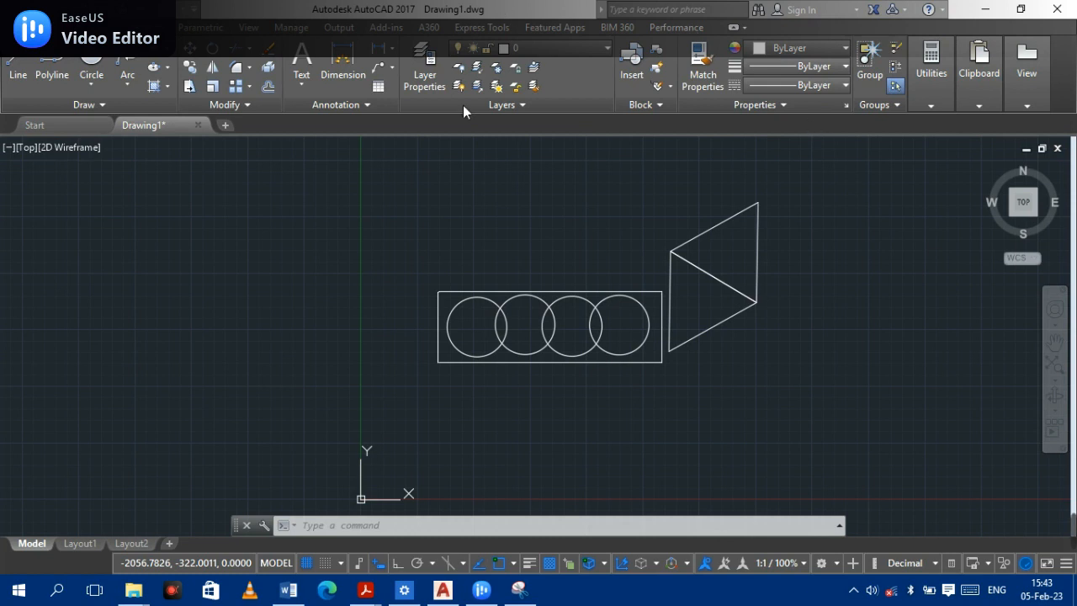
{"action": "left_click", "coordinate": [248, 104]}
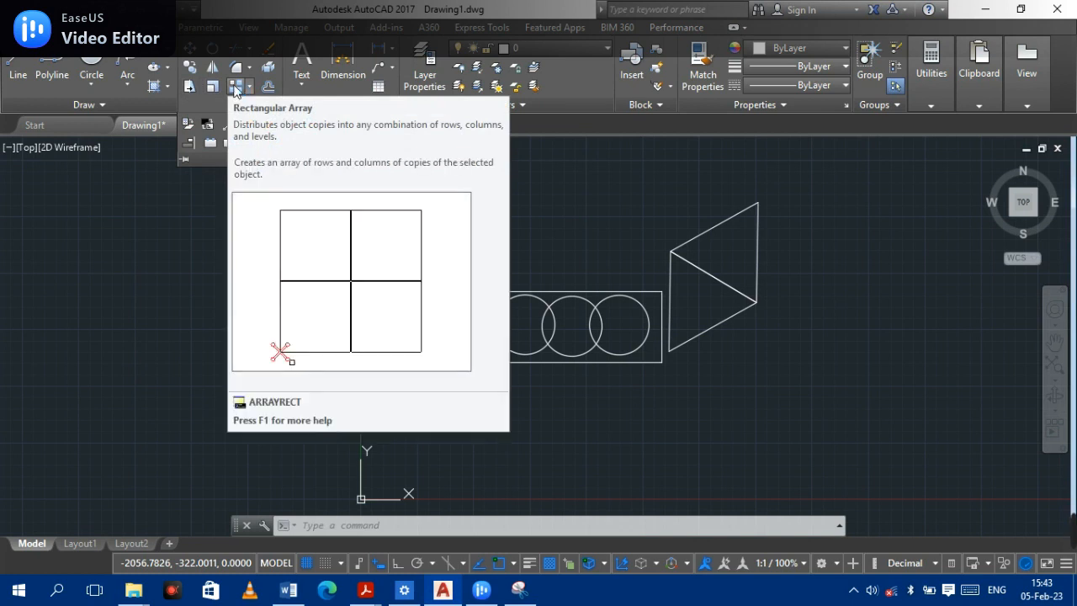
{"action": "left_click", "coordinate": [595, 225]}
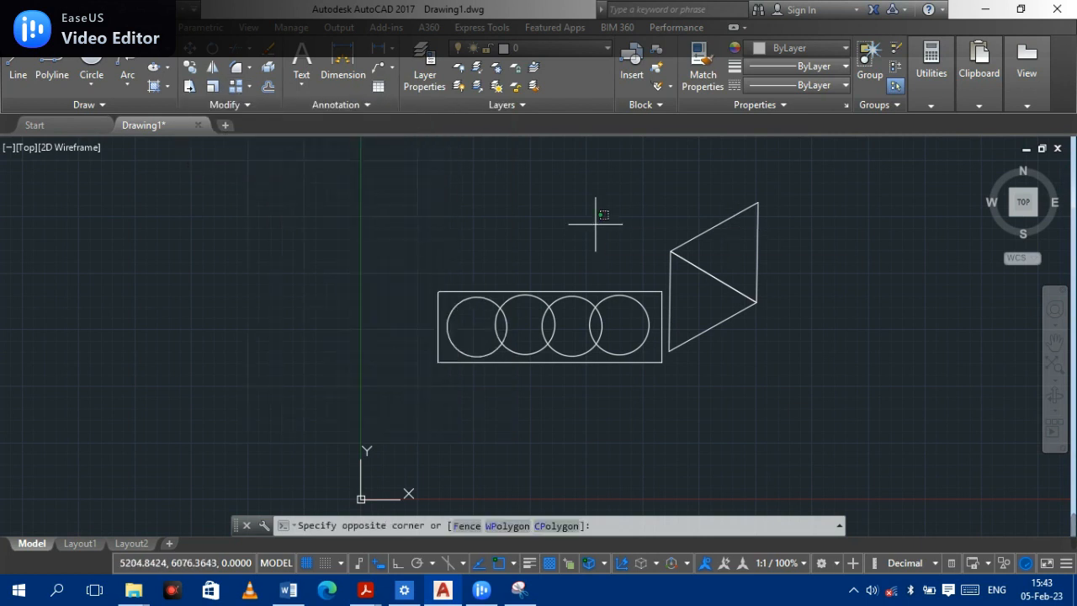
{"action": "key", "text": "Escape"}
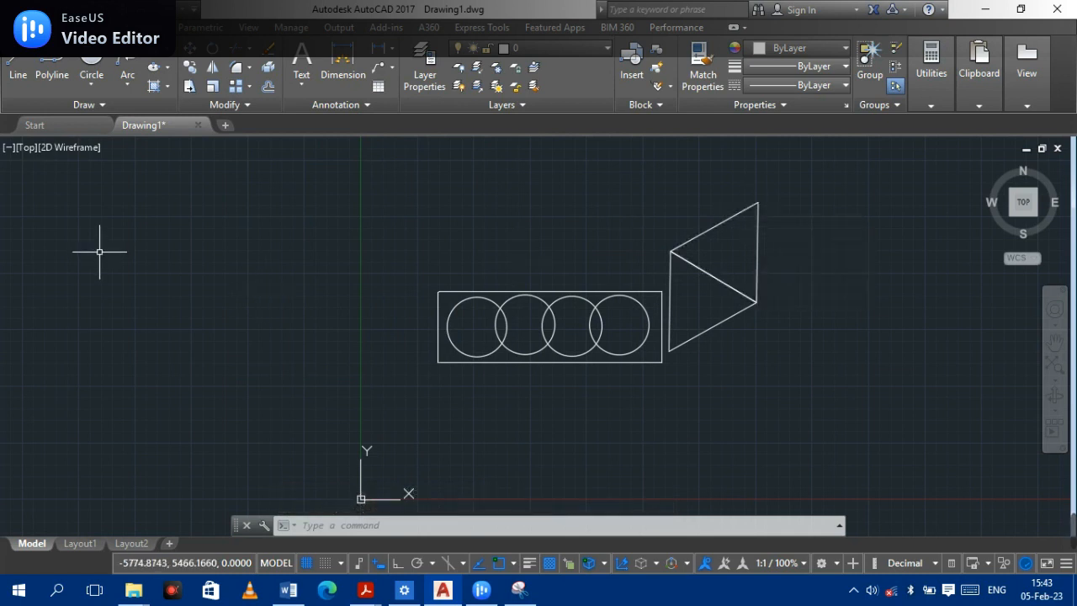
- Move the triangle from the right of the circles' rectangle to the left side, keeping it level
{"action": "left_click", "coordinate": [189, 62]}
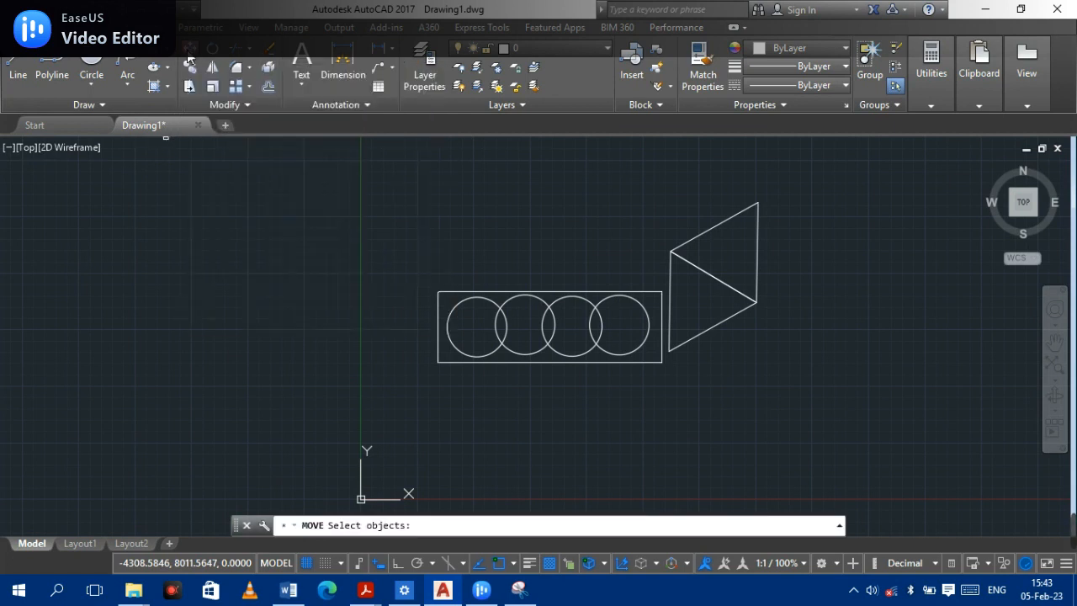
{"action": "left_click", "coordinate": [757, 228]}
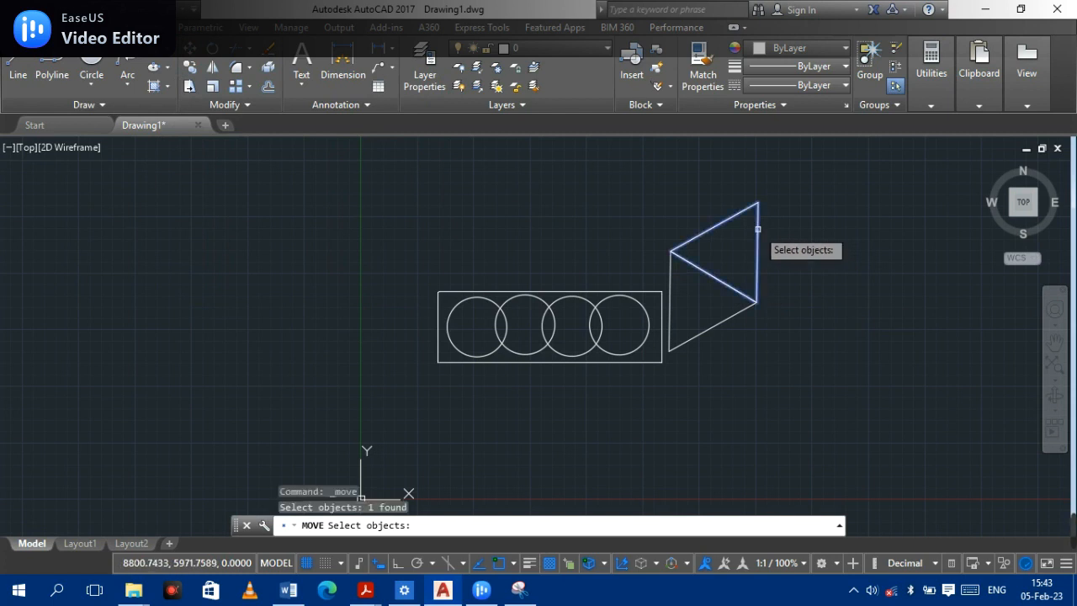
{"action": "key", "text": "Return"}
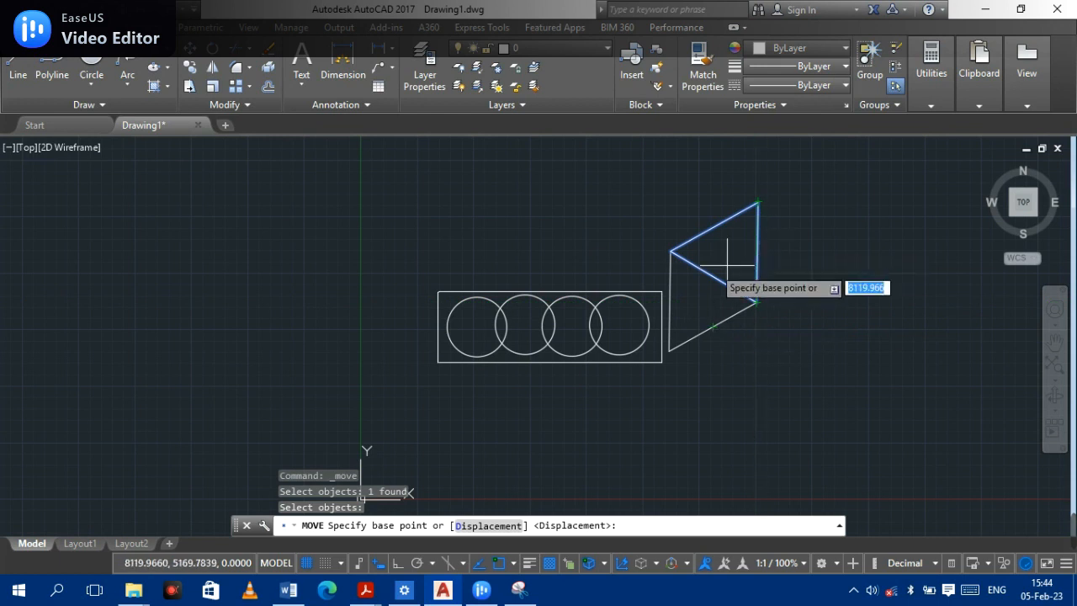
{"action": "left_click", "coordinate": [671, 250]}
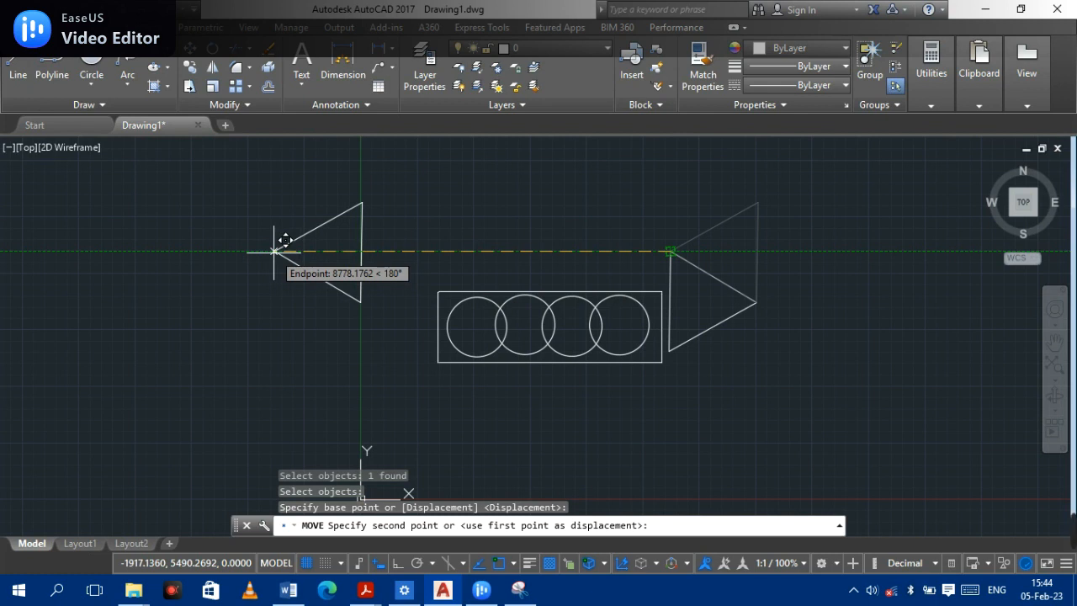
{"action": "left_click", "coordinate": [274, 250]}
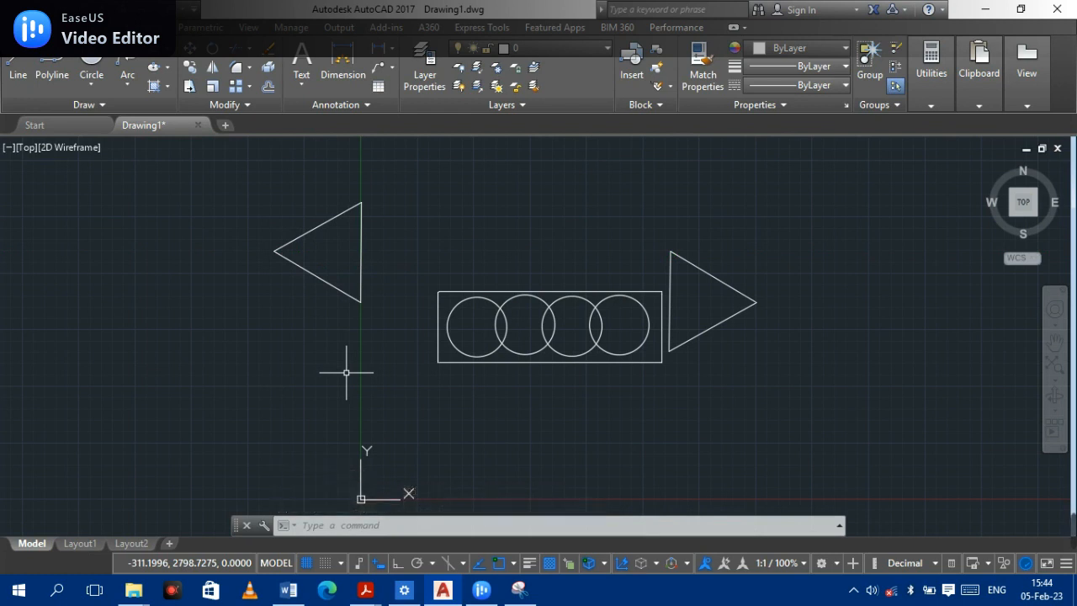
- Copy the rectangle, its four circles and the right triangle to a position above the originals
{"action": "left_click", "coordinate": [190, 67]}
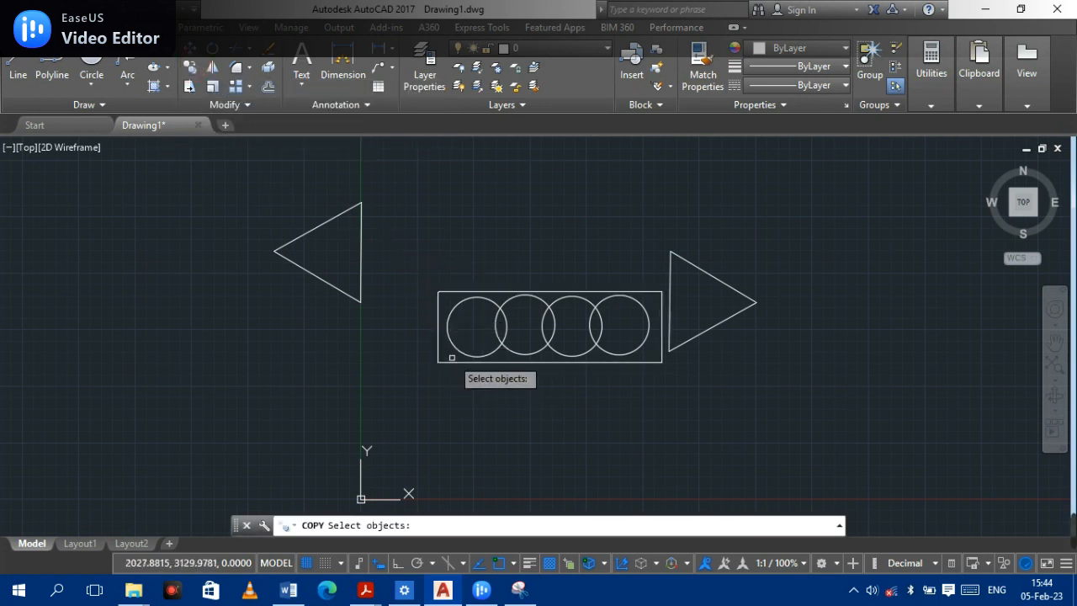
{"action": "mouse_move", "coordinate": [384, 249]}
{"action": "left_mouse_down"}
{"action": "mouse_move", "coordinate": [465, 288]}
{"action": "mouse_move", "coordinate": [503, 331]}
{"action": "left_mouse_up"}
{"action": "left_click", "coordinate": [750, 431]}
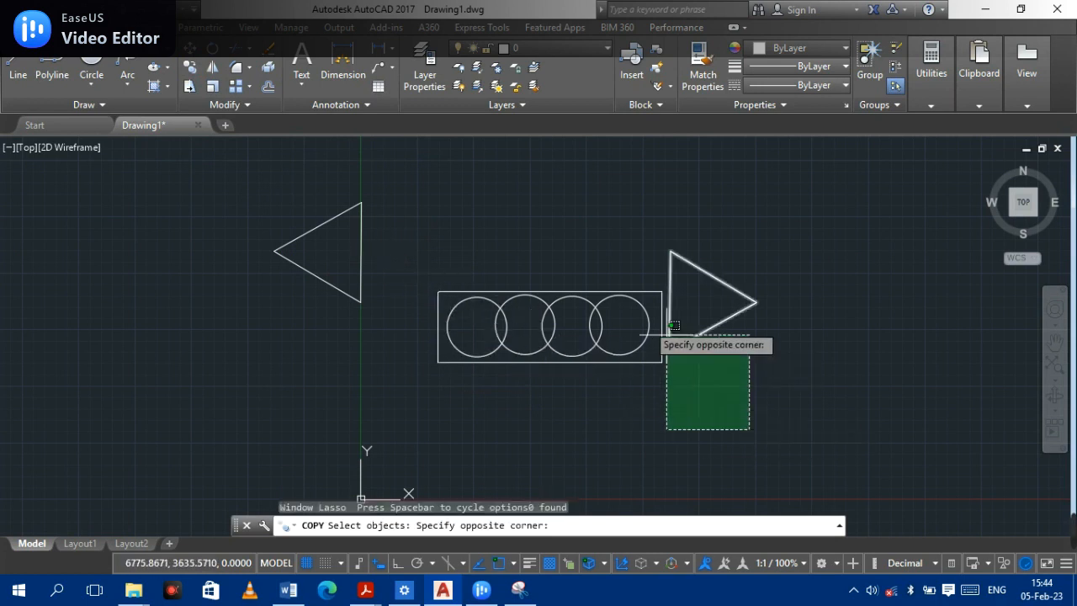
{"action": "left_click", "coordinate": [421, 260]}
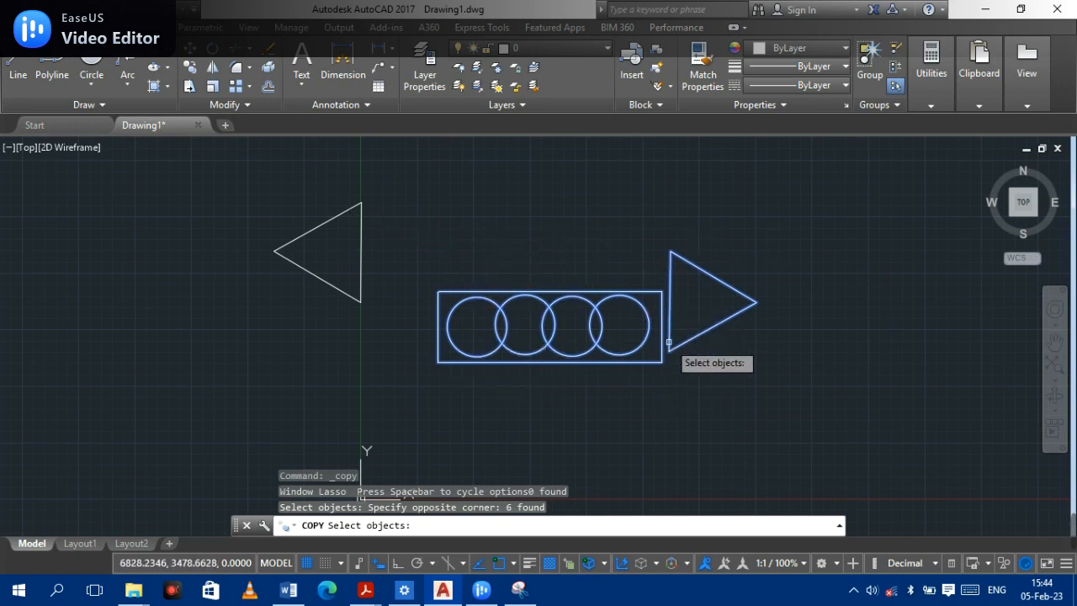
{"action": "key", "text": "Return"}
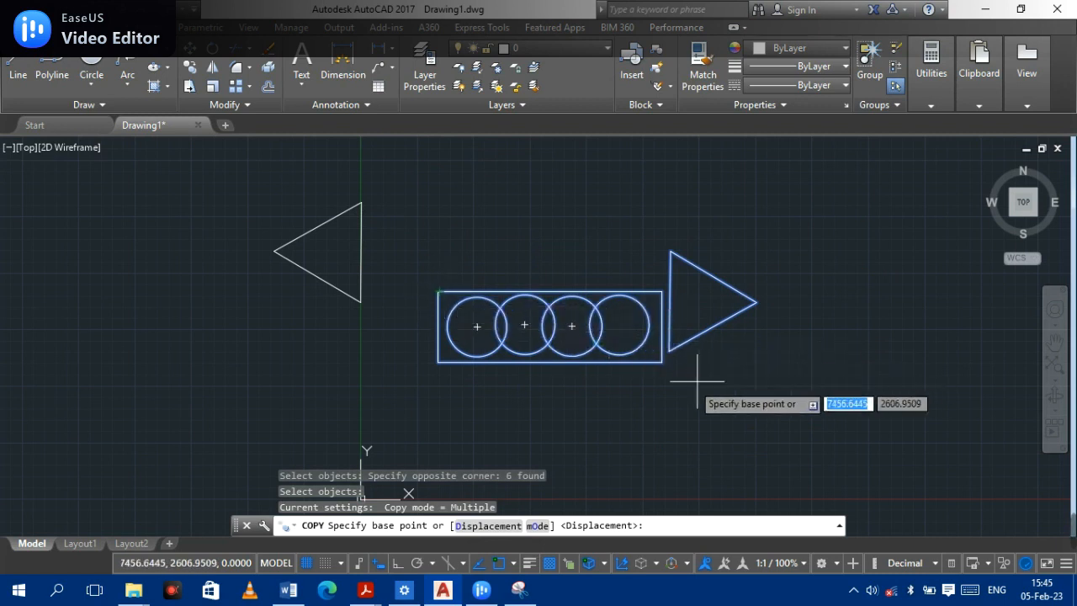
{"action": "left_click", "coordinate": [662, 362]}
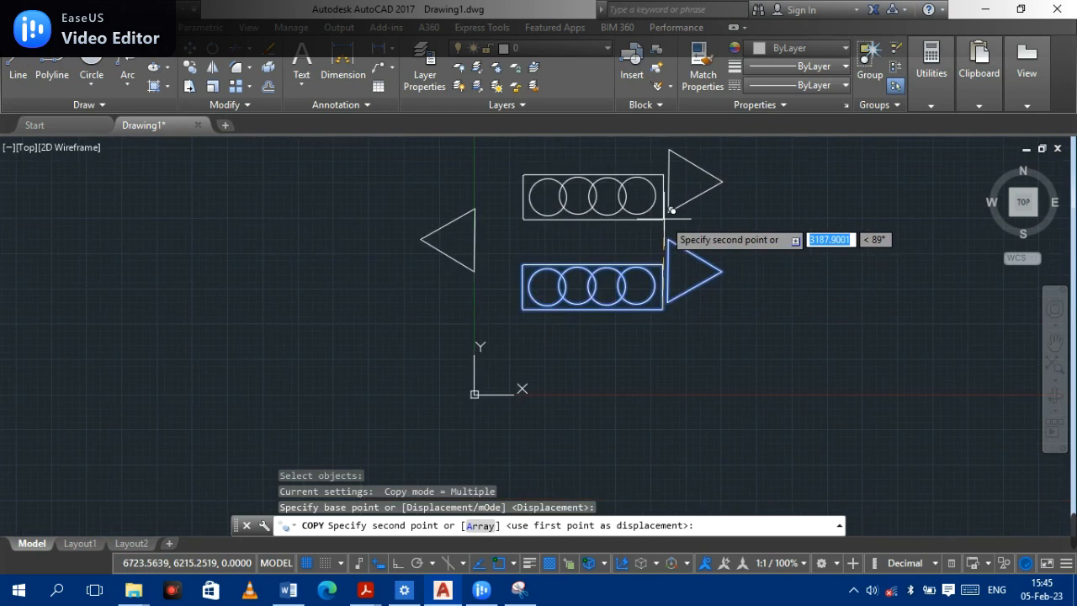
{"action": "scroll", "coordinate": [664, 218], "scroll_direction": "down", "scroll_amount": 3}
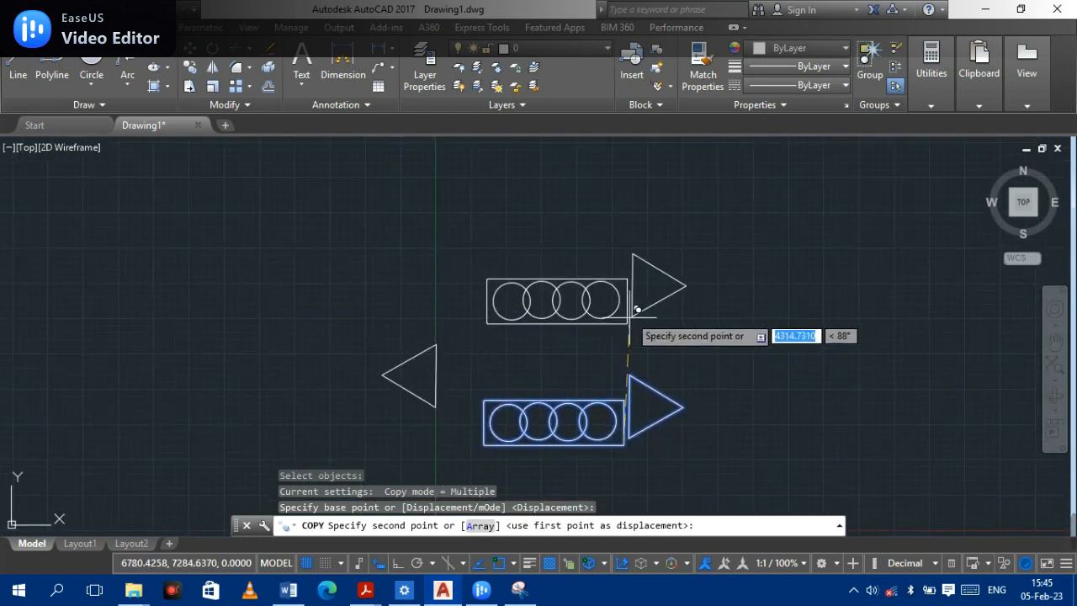
{"action": "left_click", "coordinate": [627, 288]}
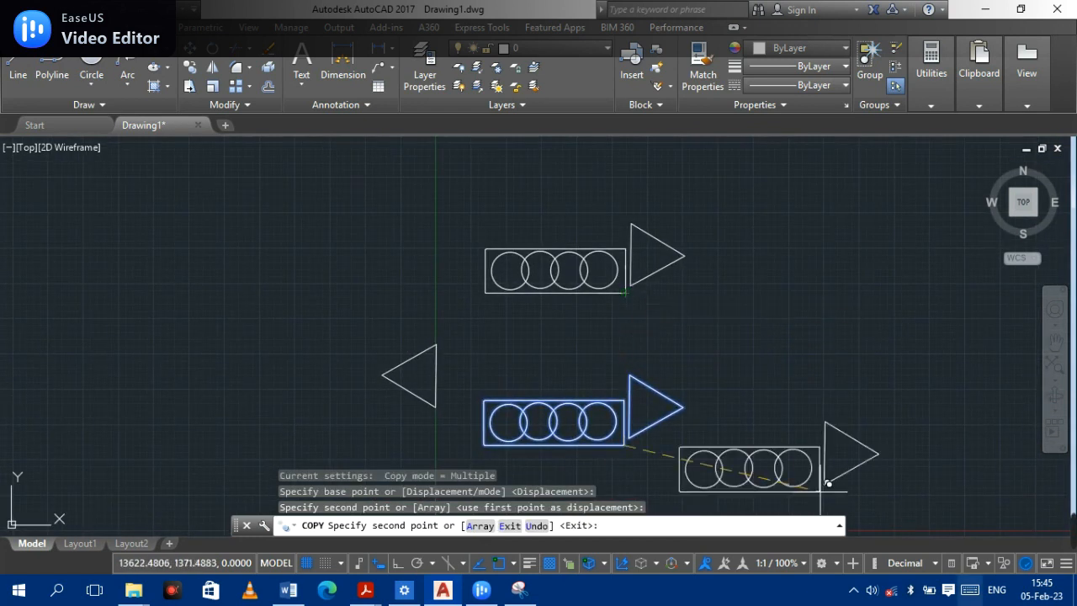
{"action": "key", "text": "Return"}
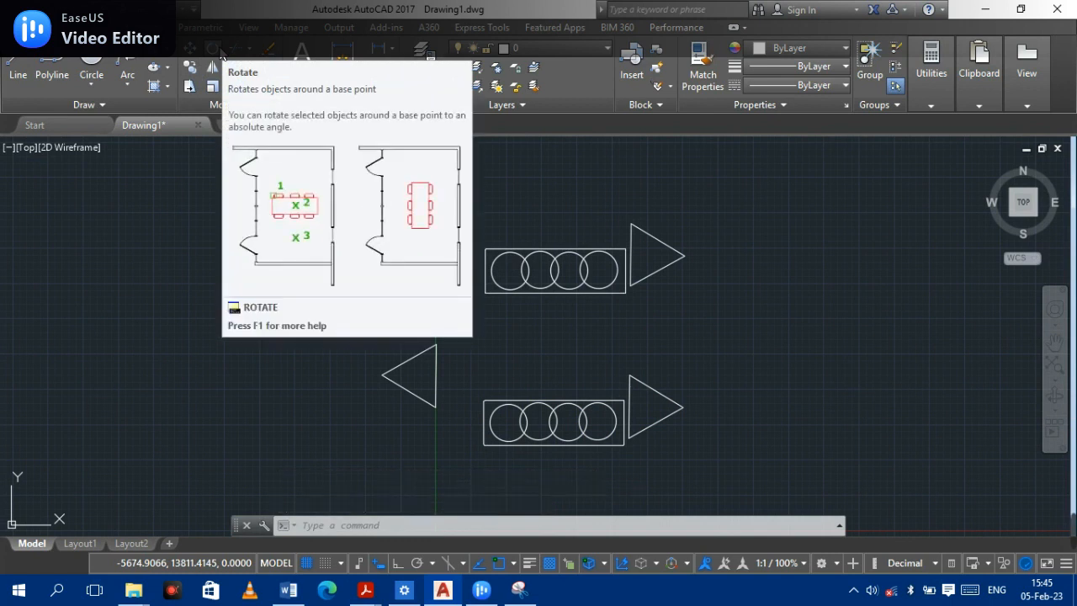
- Rotate the left triangle about its upper corner so that it points upward
{"action": "left_click", "coordinate": [218, 50]}
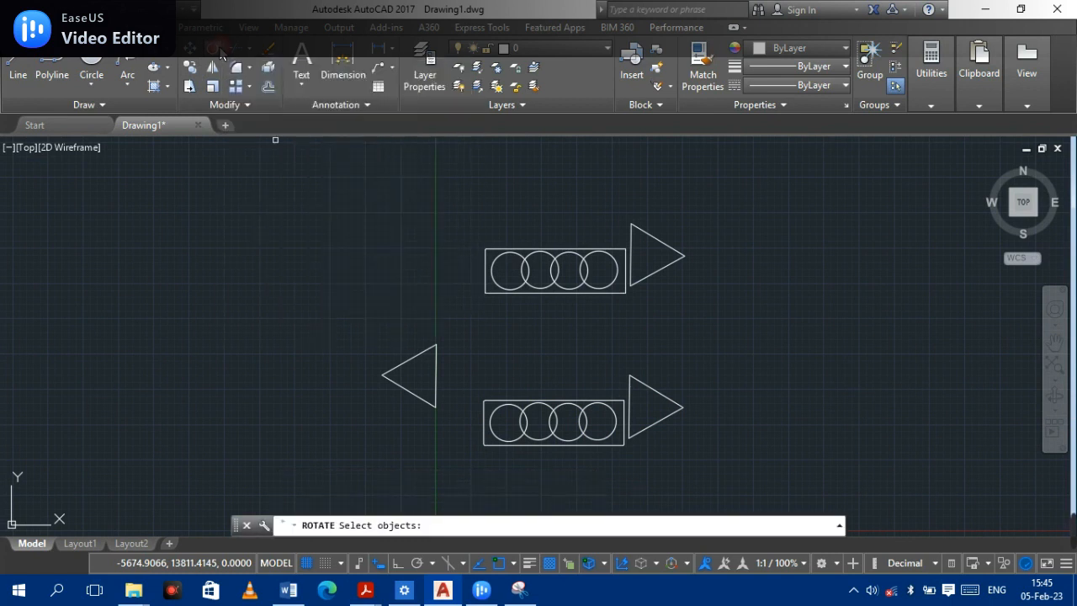
{"action": "left_click", "coordinate": [423, 396]}
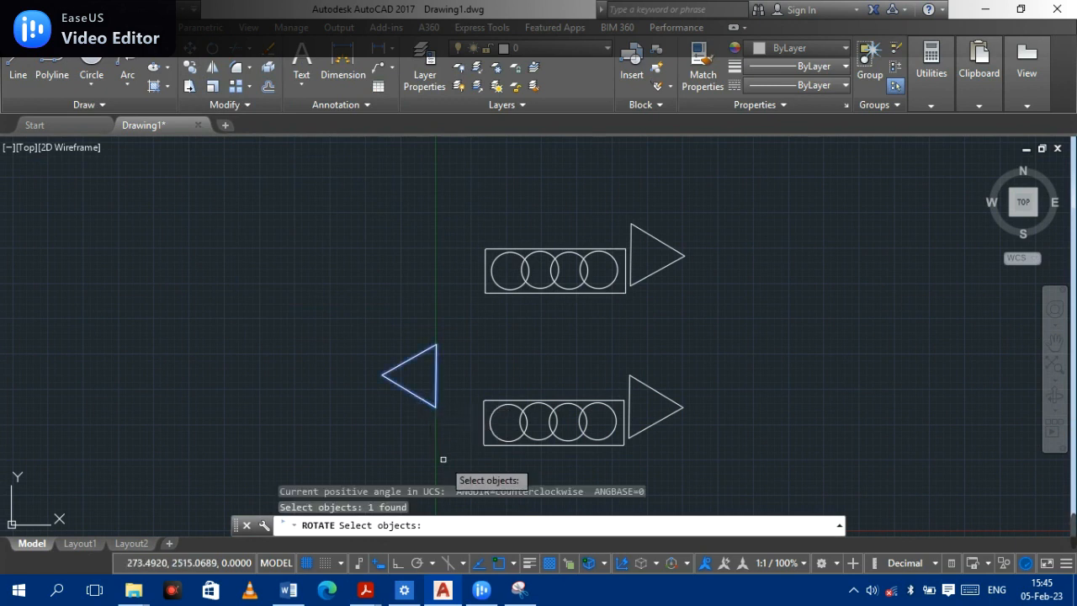
{"action": "key", "text": "Return"}
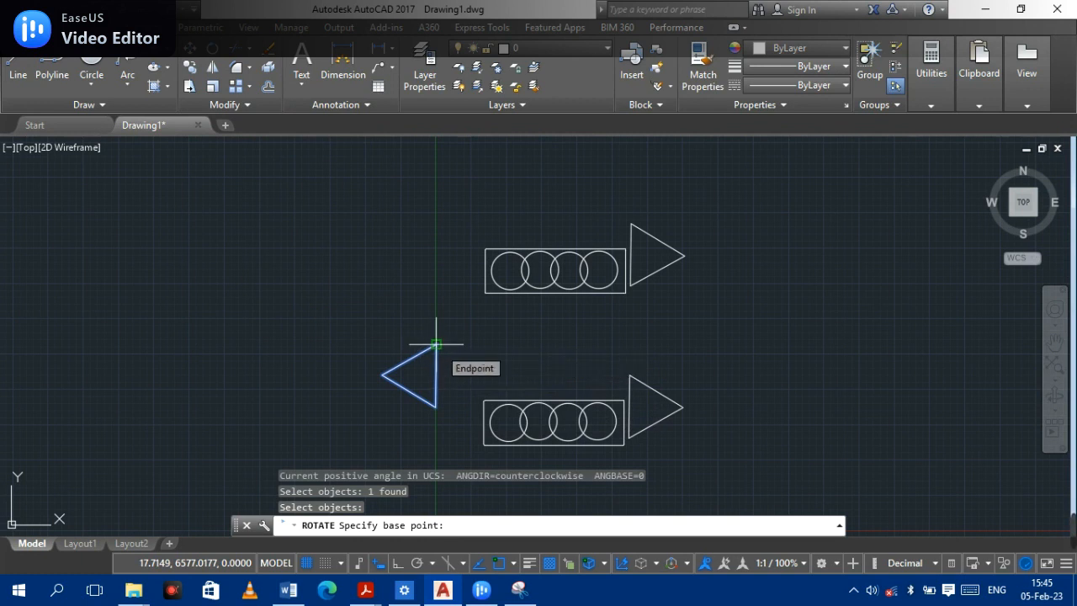
{"action": "left_click", "coordinate": [436, 344]}
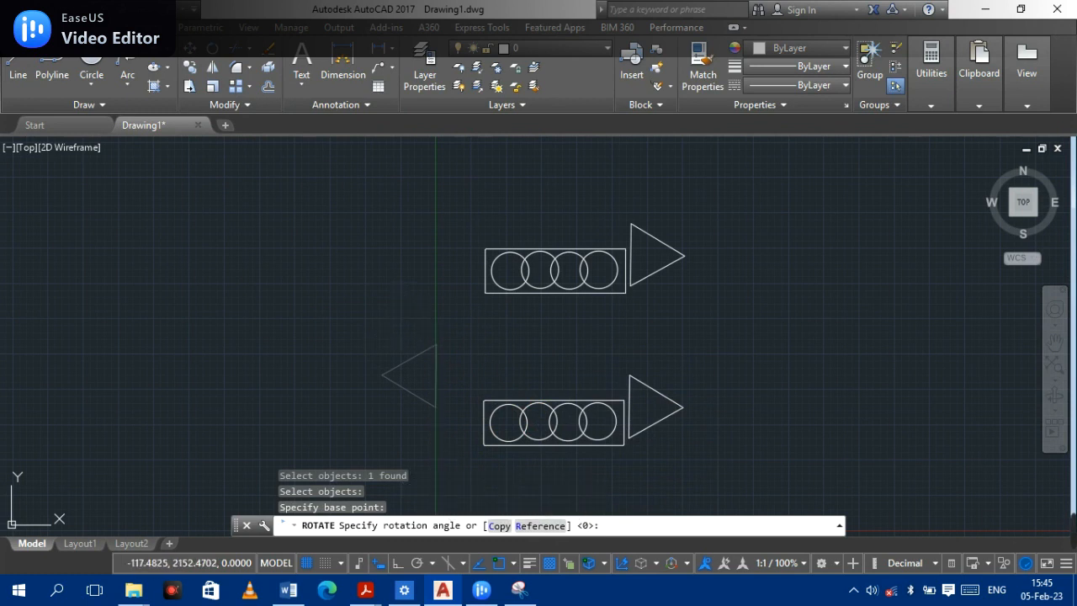
{"action": "key", "text": "Return"}
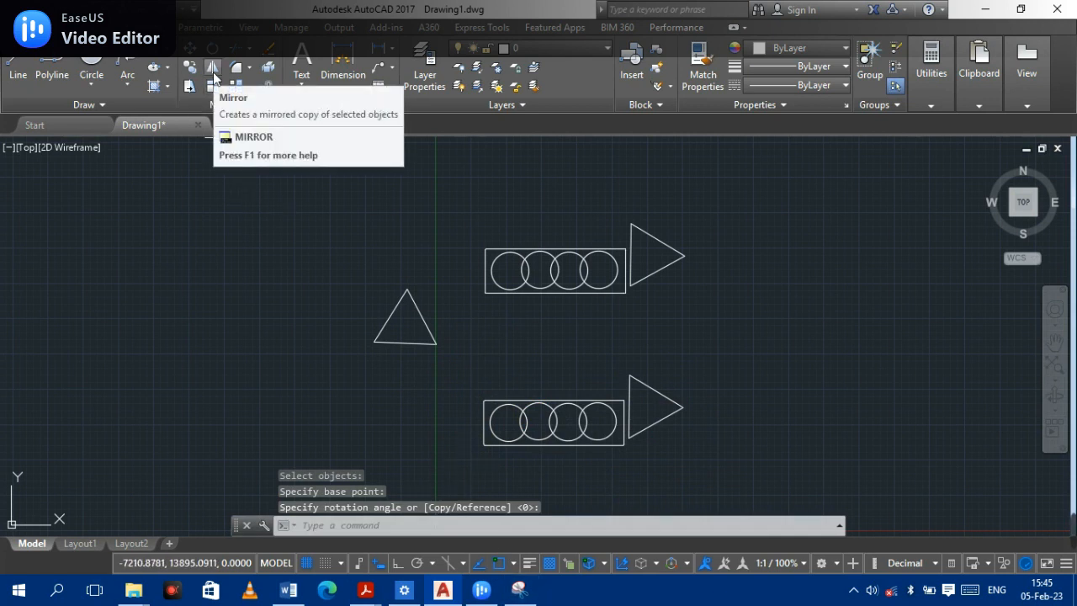
- Mirror the upward triangle about a horizontal line through its apex, keeping the original to form a bowtie
{"action": "left_click", "coordinate": [213, 77]}
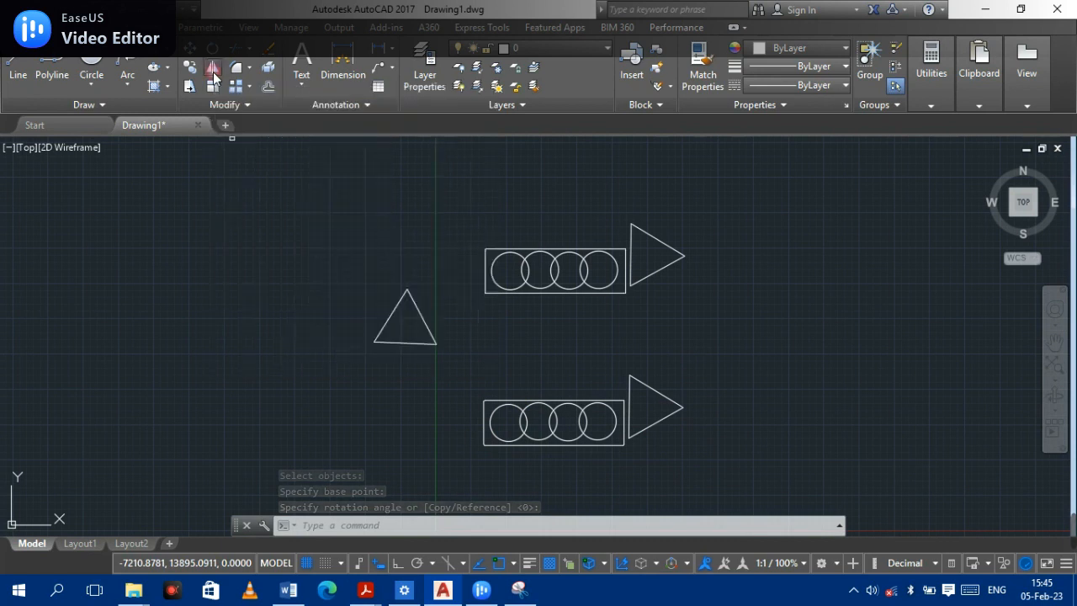
{"action": "left_click", "coordinate": [433, 339]}
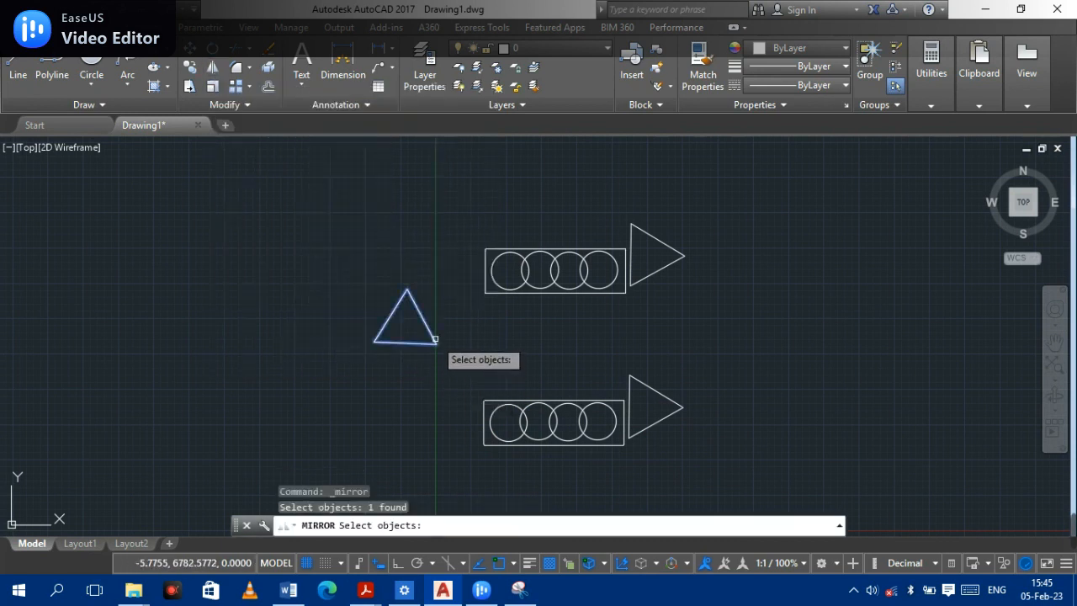
{"action": "key", "text": "Return"}
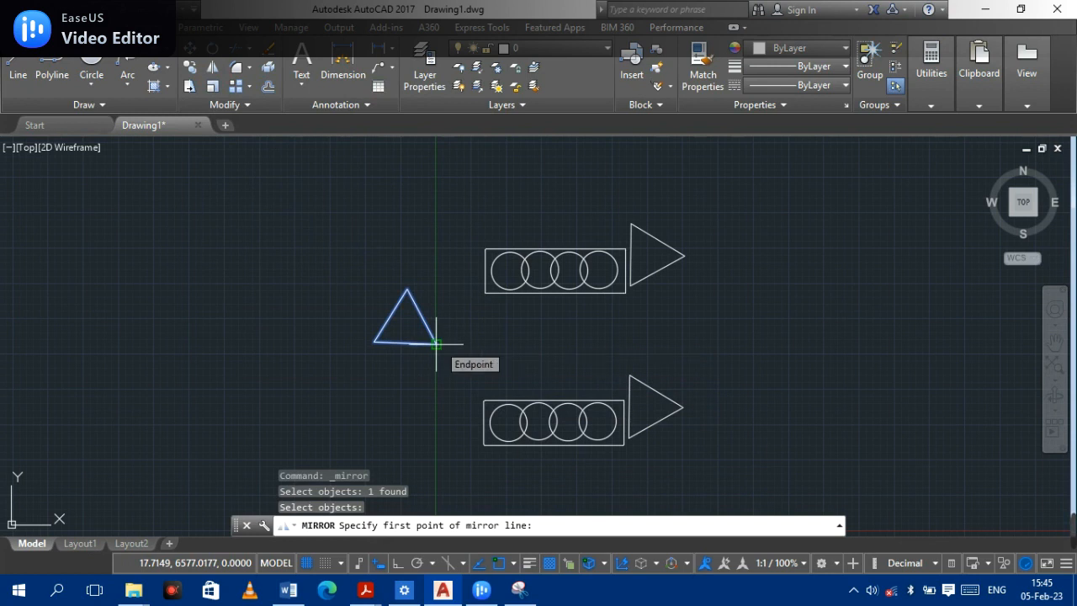
{"action": "left_click", "coordinate": [406, 290]}
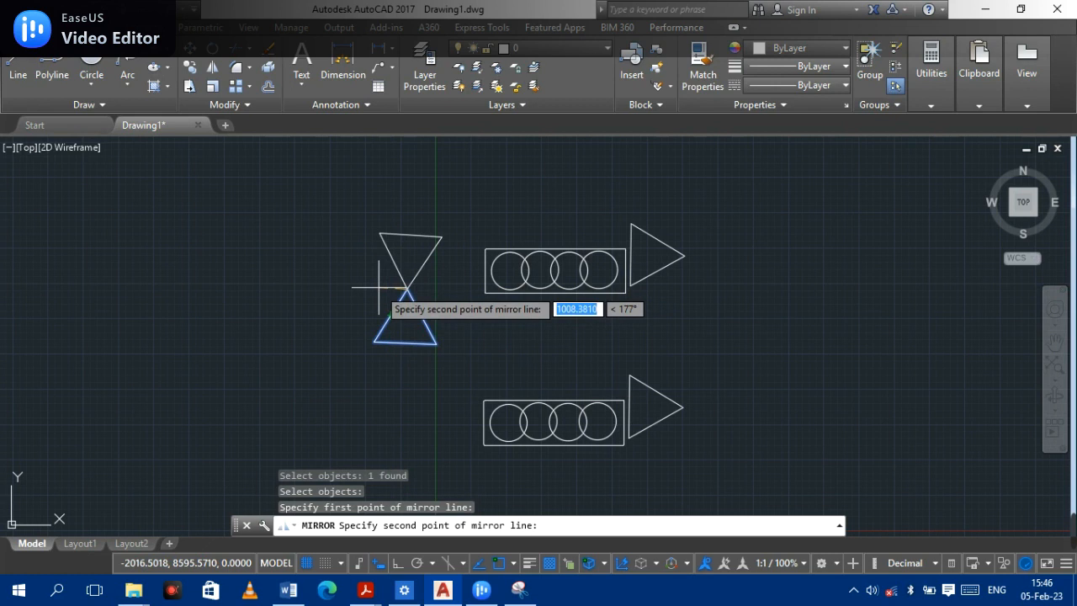
{"action": "left_click", "coordinate": [144, 290]}
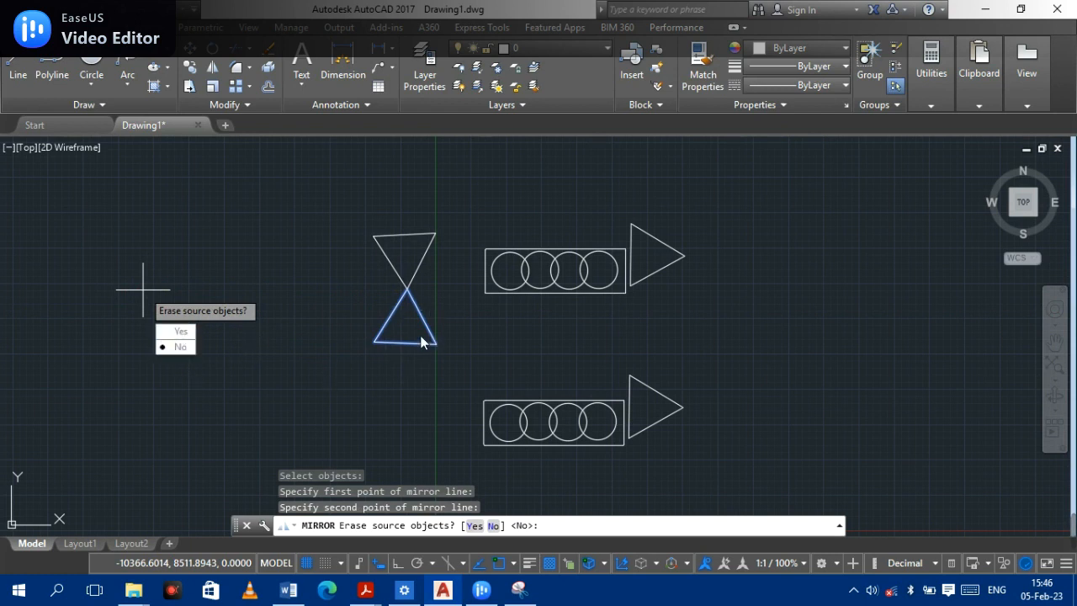
{"action": "left_click", "coordinate": [175, 347]}
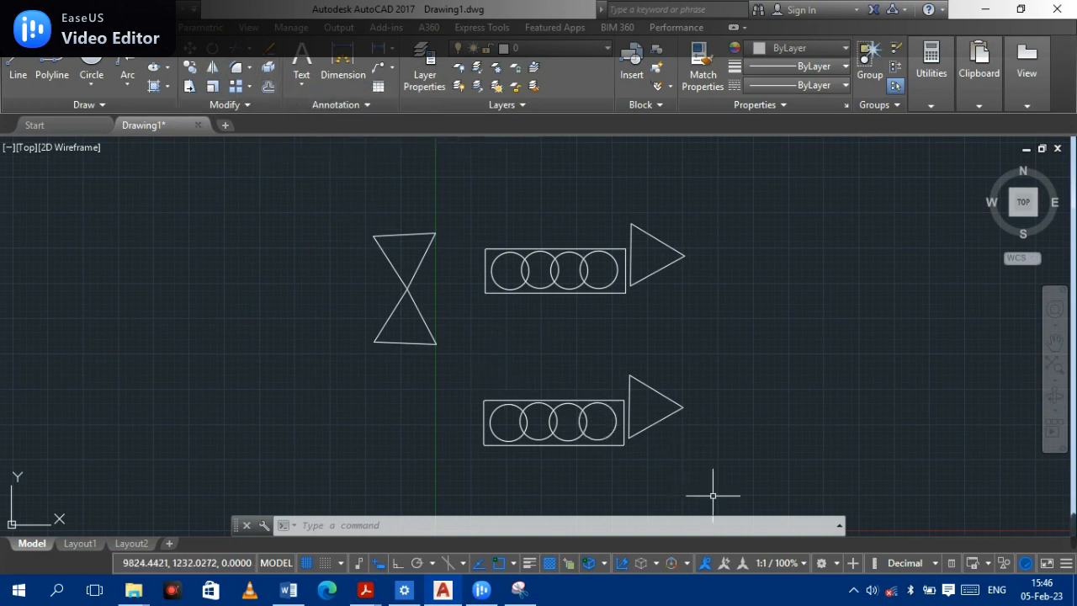
{"action": "scroll", "coordinate": [402, 316], "scroll_direction": "up", "scroll_amount": 4}
{"action": "scroll", "coordinate": [426, 286], "scroll_direction": "down", "scroll_amount": 4}
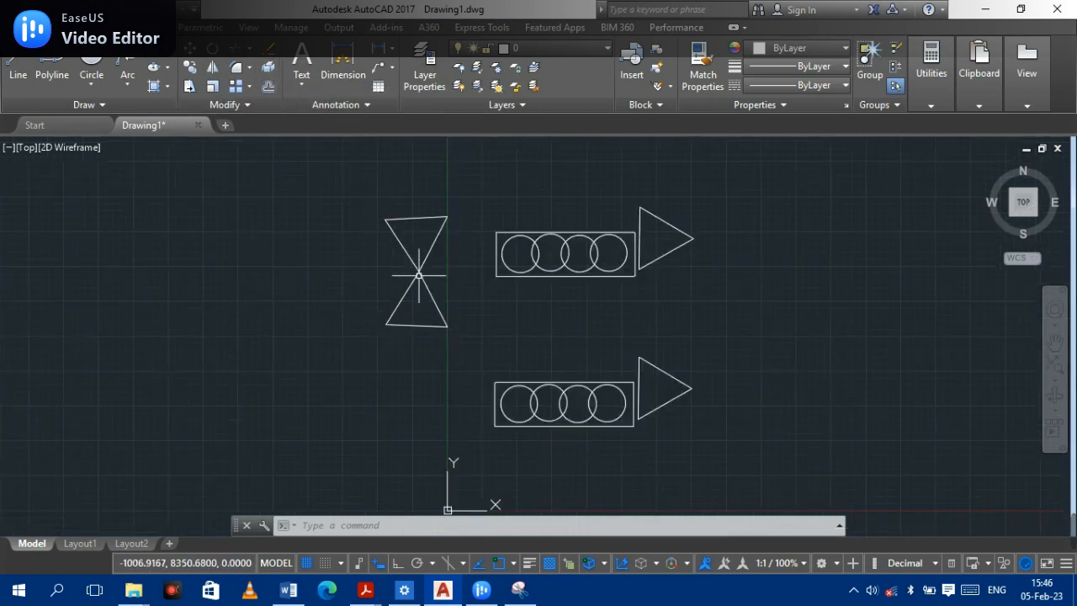
{"action": "middle_click_drag", "start_coordinate": [421, 255], "coordinate": [356, 301]}
{"action": "scroll", "coordinate": [356, 296], "scroll_direction": "up", "scroll_amount": 2}
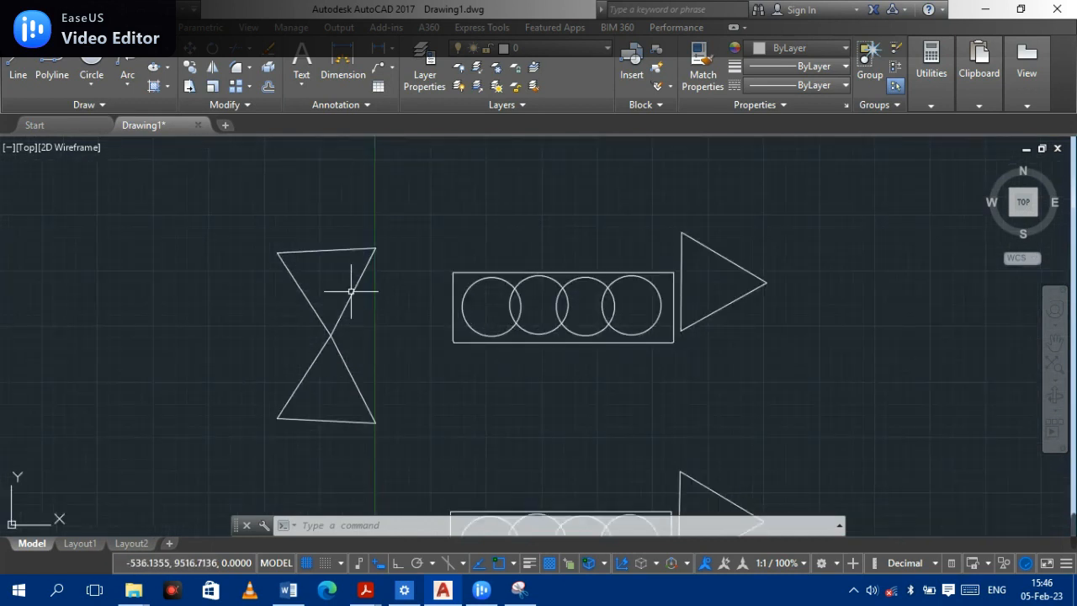
{"action": "left_click", "coordinate": [306, 299]}
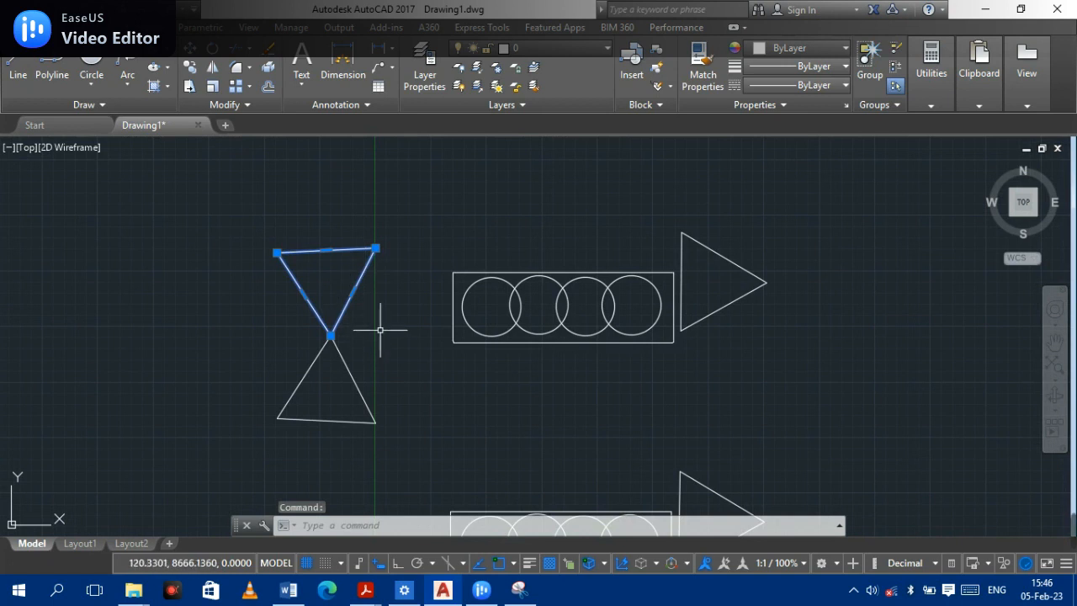
{"action": "key", "text": "Escape"}
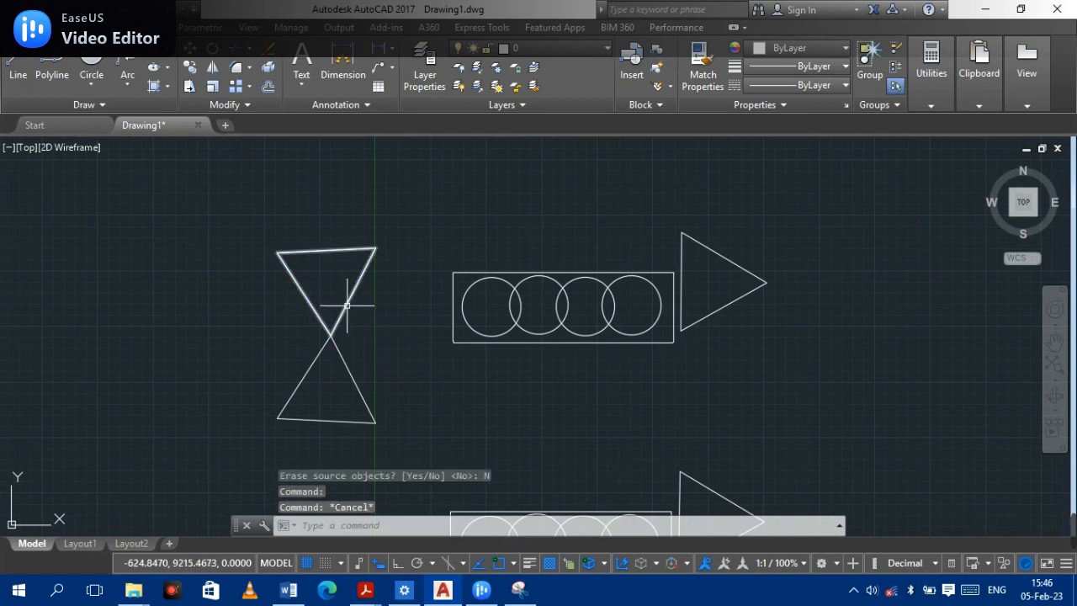
{"action": "left_click", "coordinate": [346, 304]}
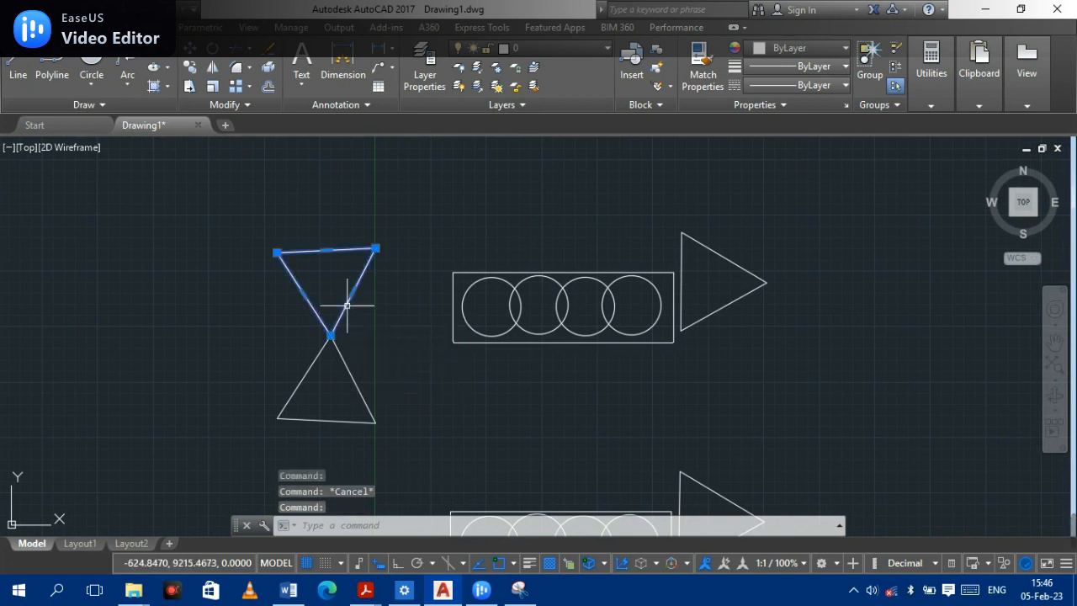
{"action": "left_click", "coordinate": [375, 248]}
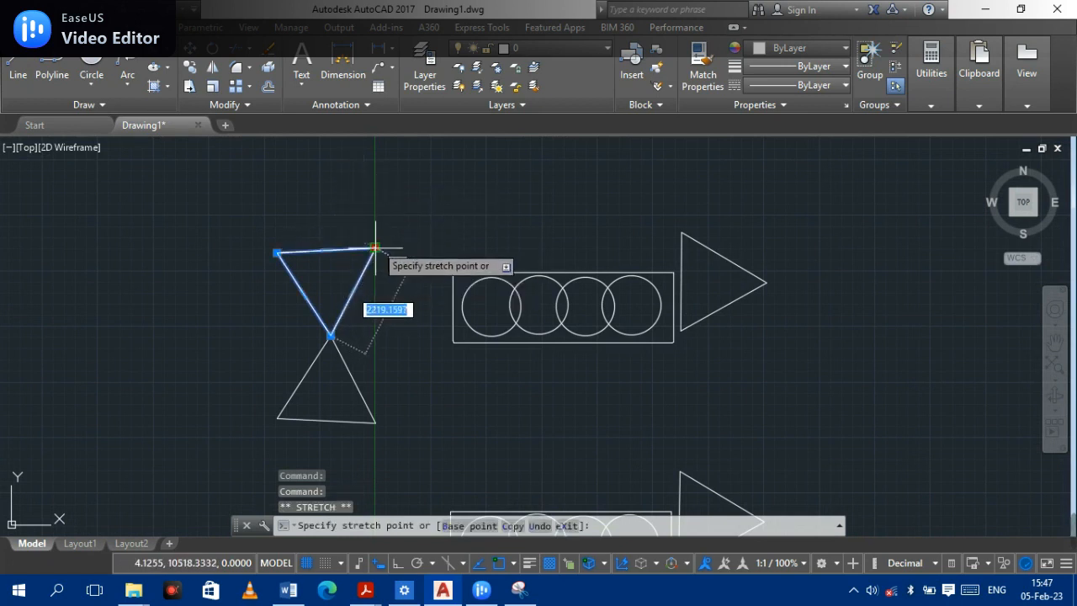
{"action": "key", "text": "Escape"}
{"action": "key", "text": "Escape"}
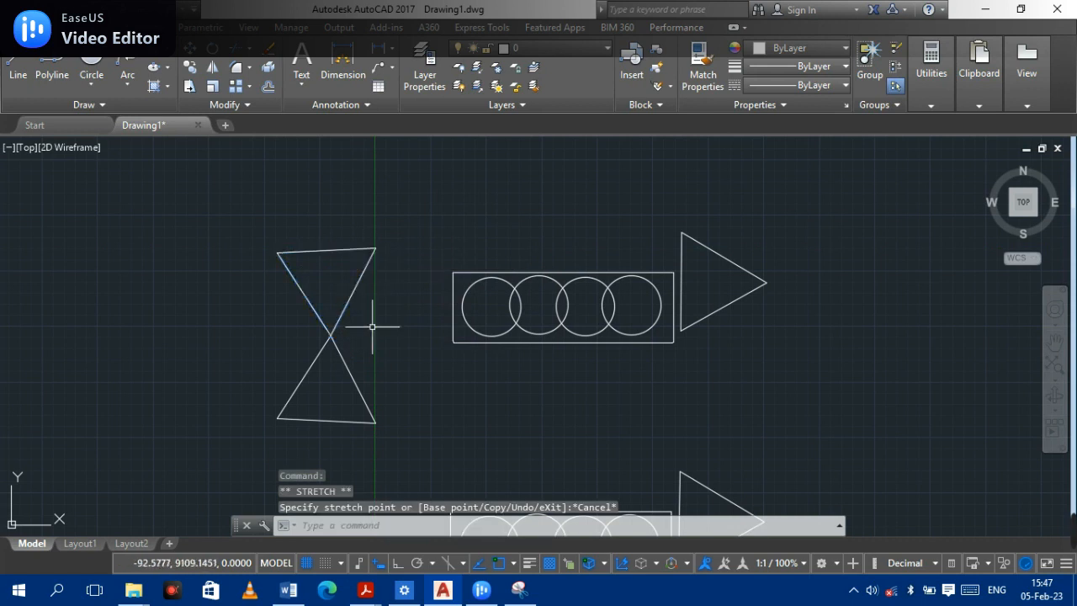
- Explode the upper triangle of the bowtie into separate lines
{"action": "left_click", "coordinate": [345, 307]}
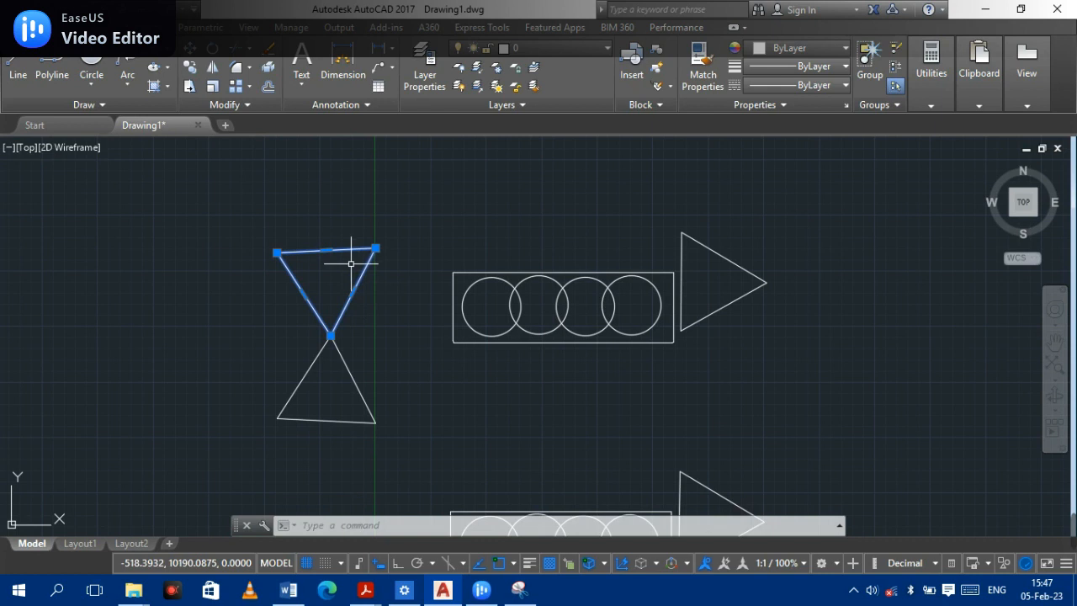
{"action": "left_click", "coordinate": [267, 71]}
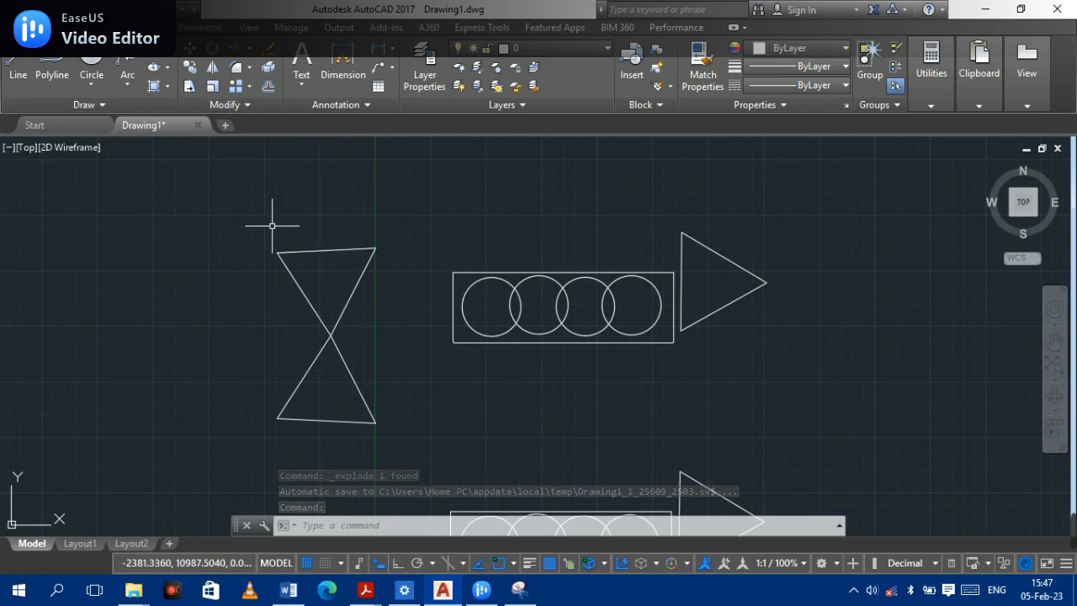
{"action": "left_click", "coordinate": [355, 292]}
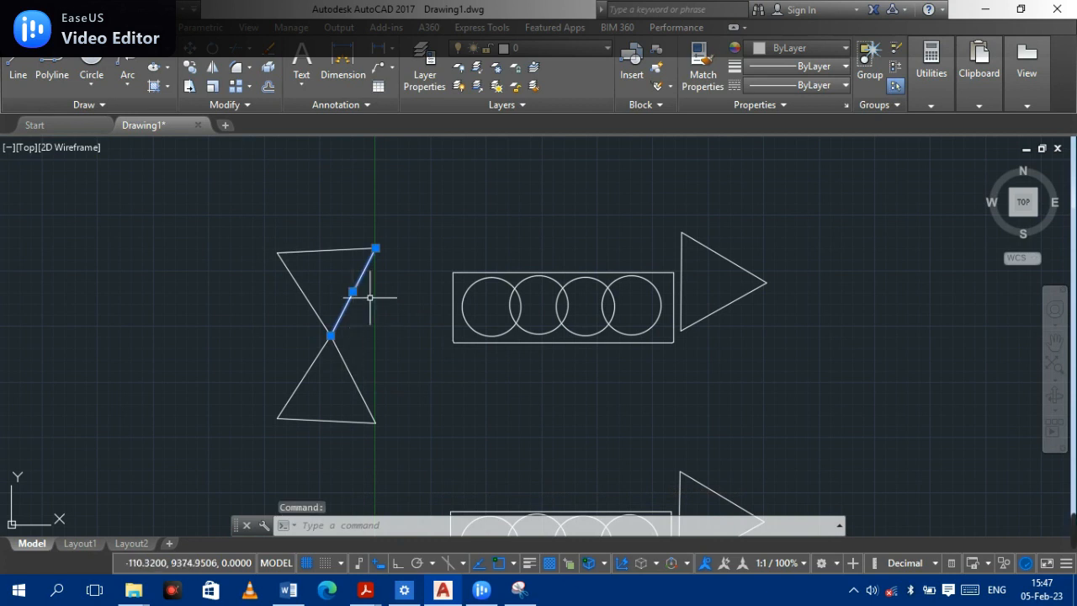
{"action": "left_click", "coordinate": [337, 251]}
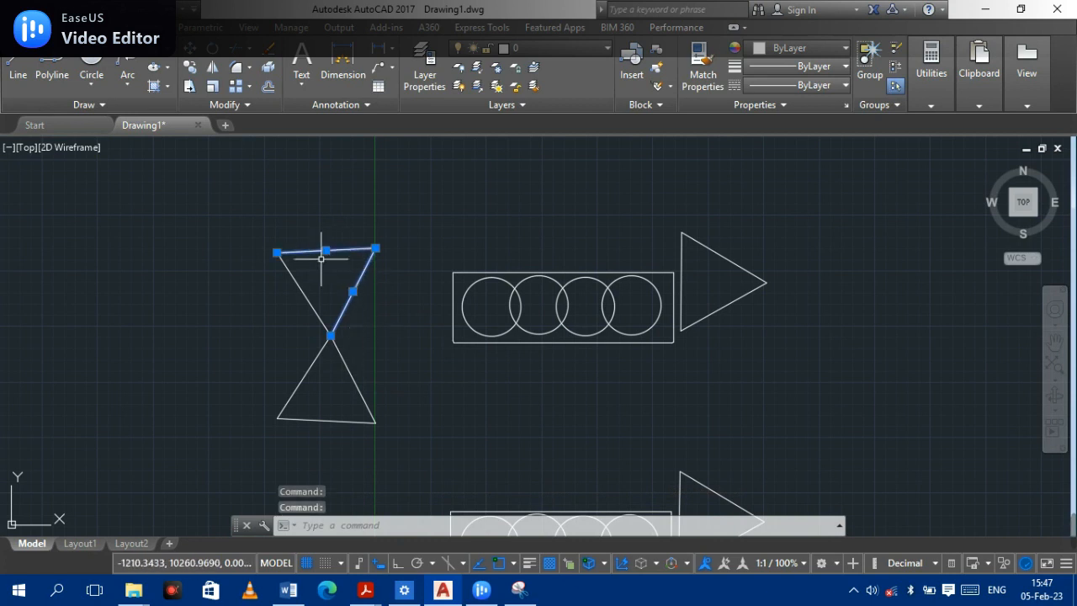
{"action": "left_click", "coordinate": [303, 287]}
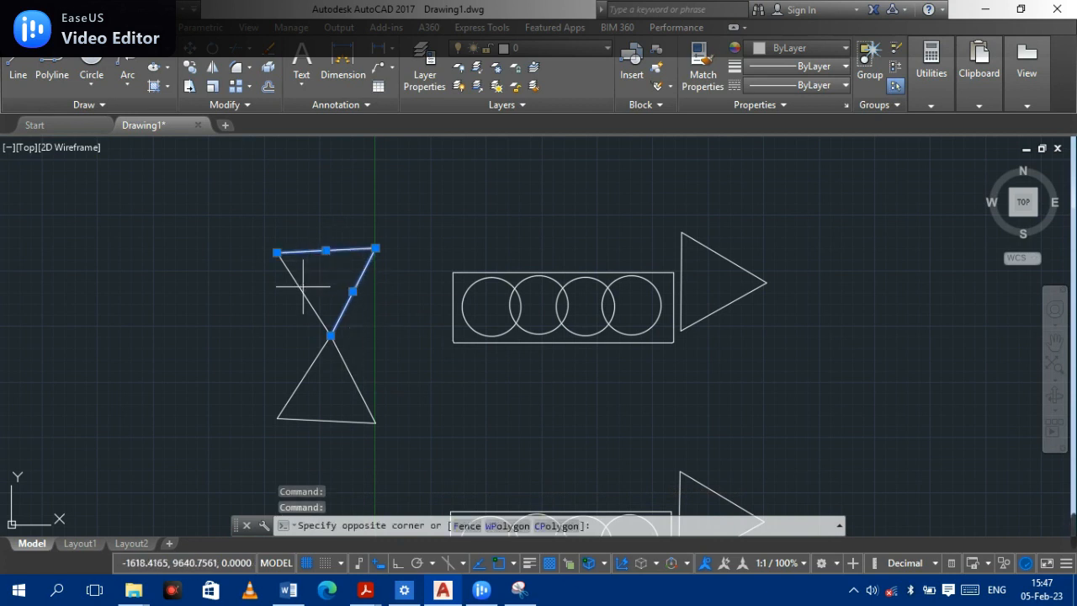
{"action": "left_click", "coordinate": [306, 297]}
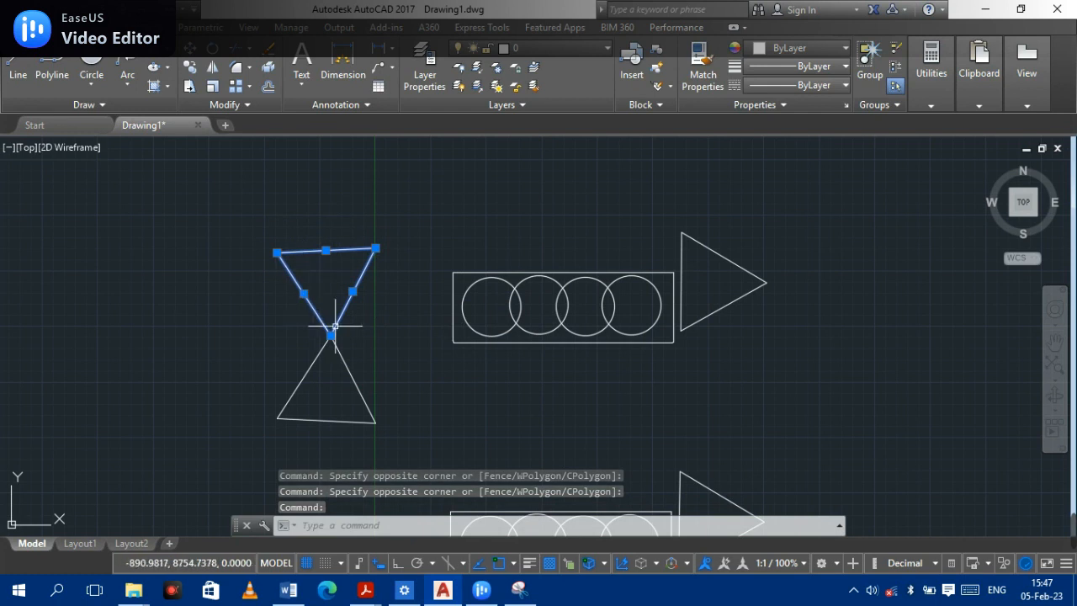
- Select every object in the drawing with a window and explode them all
{"action": "scroll", "coordinate": [609, 333], "scroll_direction": "down", "scroll_amount": 2}
{"action": "scroll", "coordinate": [736, 451], "scroll_direction": "down", "scroll_amount": 2}
{"action": "middle_click_drag", "start_coordinate": [758, 438], "coordinate": [698, 337]}
{"action": "scroll", "coordinate": [696, 342], "scroll_direction": "up", "scroll_amount": 2}
{"action": "left_click", "coordinate": [764, 440]}
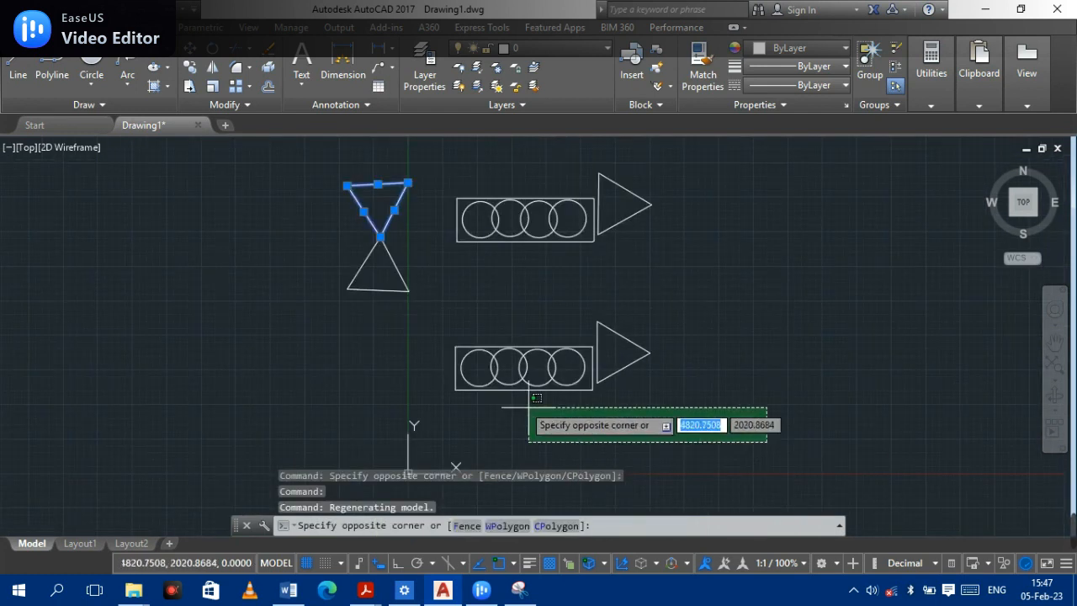
{"action": "left_click", "coordinate": [323, 142]}
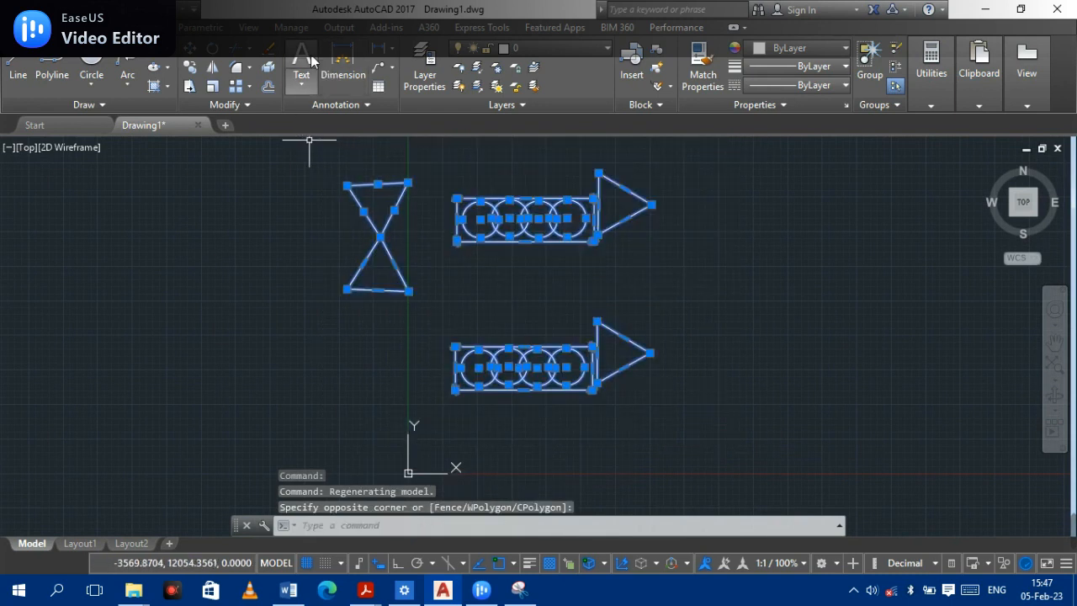
{"action": "left_click", "coordinate": [268, 70]}
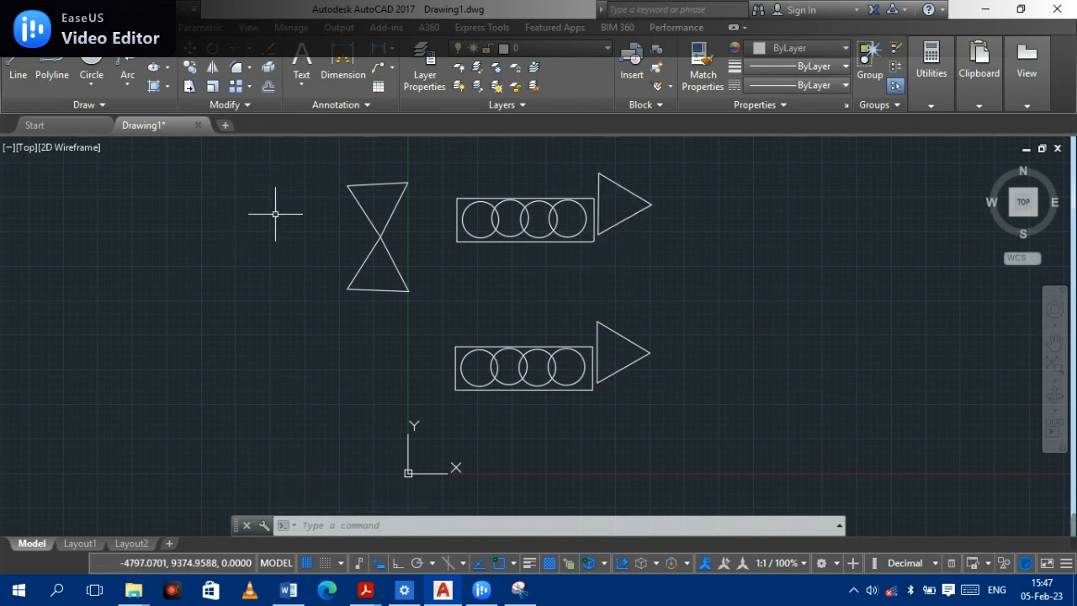
{"action": "scroll", "coordinate": [547, 288], "scroll_direction": "up", "scroll_amount": 2}
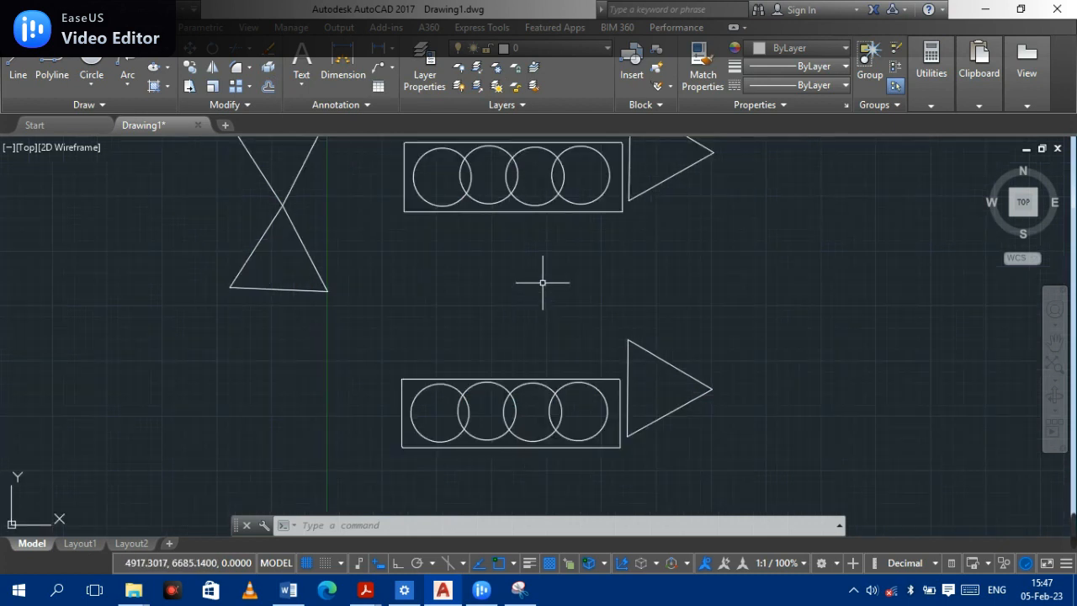
{"action": "middle_click_drag", "start_coordinate": [539, 250], "coordinate": [537, 363]}
{"action": "scroll", "coordinate": [530, 281], "scroll_direction": "up", "scroll_amount": 6}
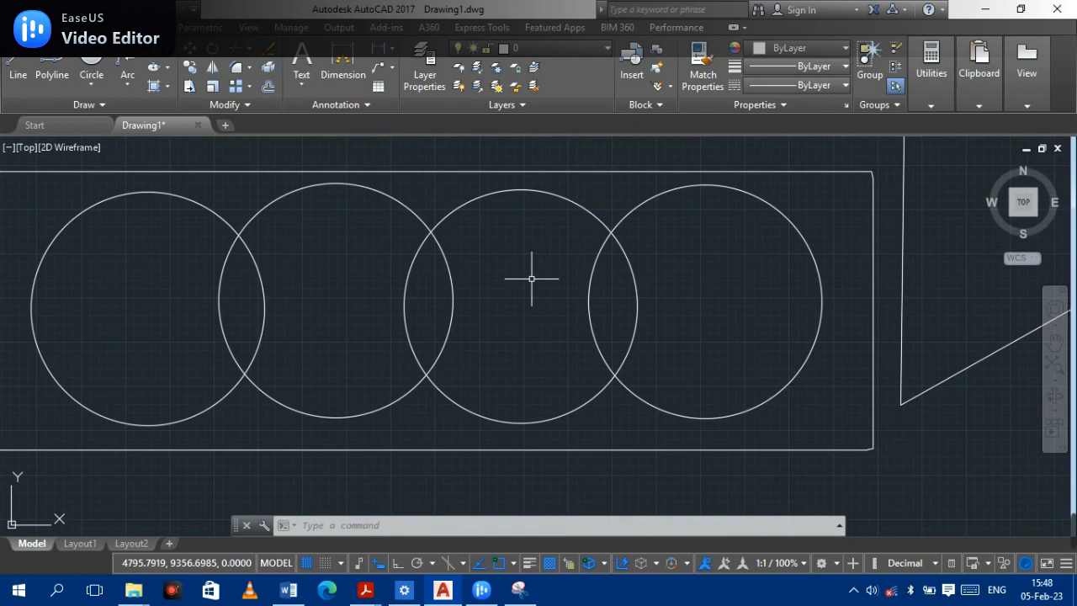
{"action": "left_click", "coordinate": [249, 51]}
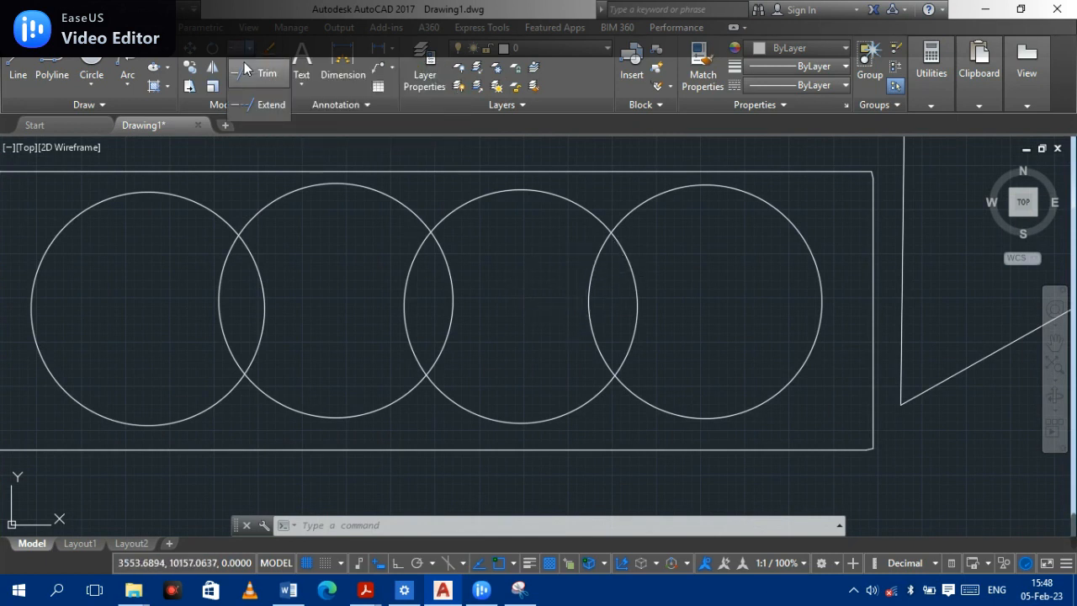
{"action": "left_click", "coordinate": [259, 272]}
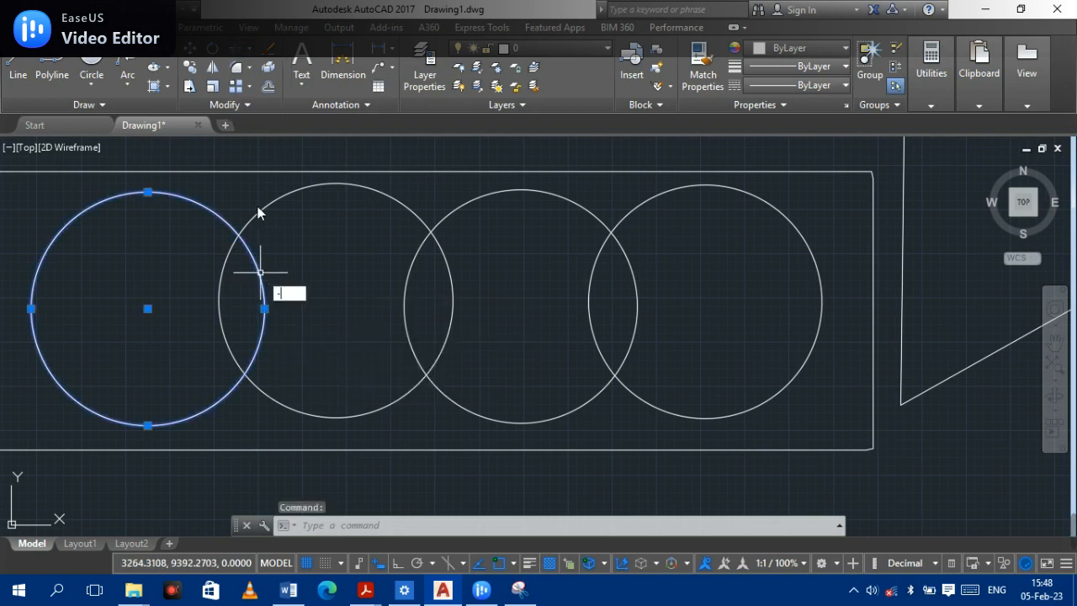
{"action": "left_click", "coordinate": [260, 272]}
{"action": "left_click_drag", "start_coordinate": [260, 271], "coordinate": [256, 199]}
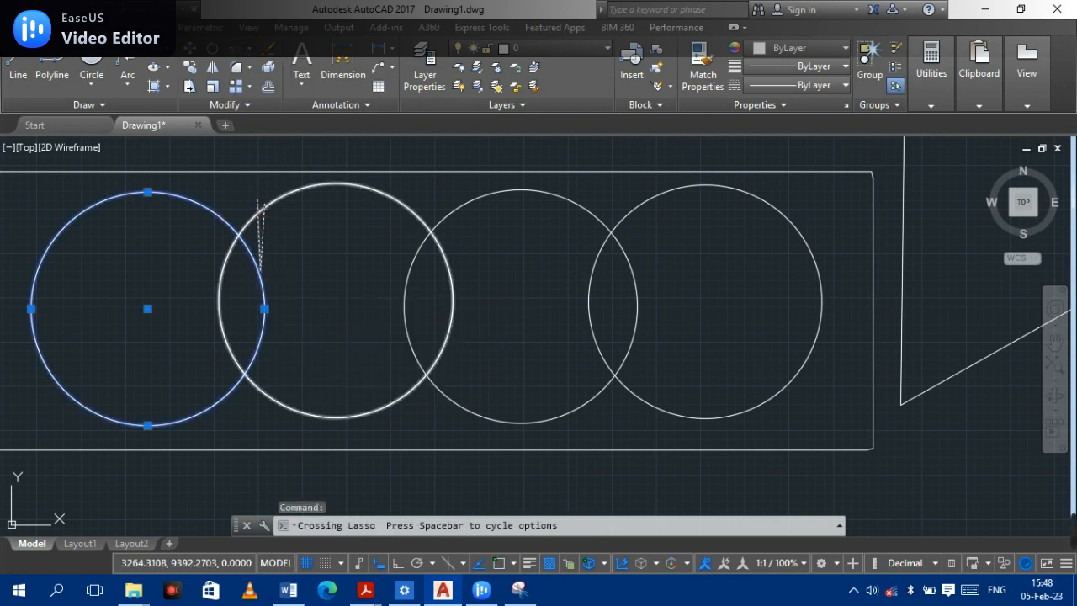
{"action": "key", "text": "Escape"}
{"action": "left_click", "coordinate": [266, 204]}
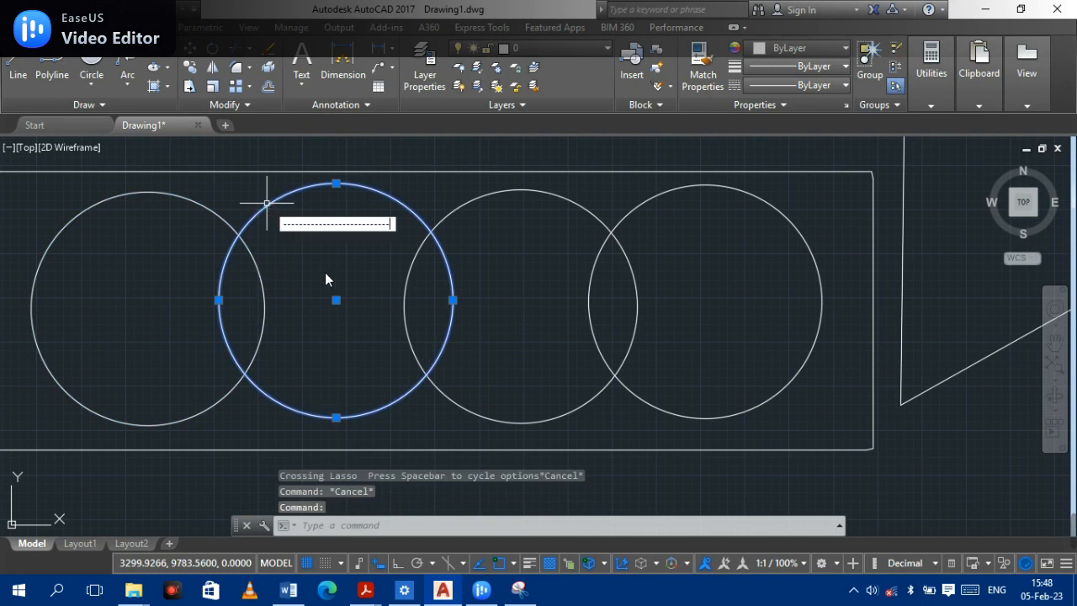
{"action": "key", "text": "Escape"}
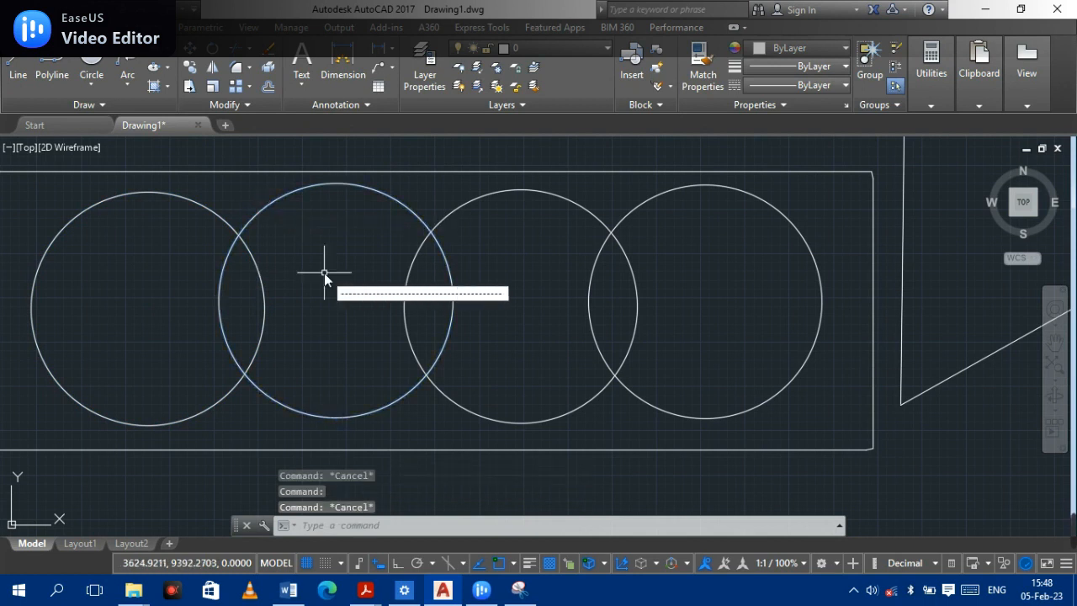
{"action": "key", "text": "Escape"}
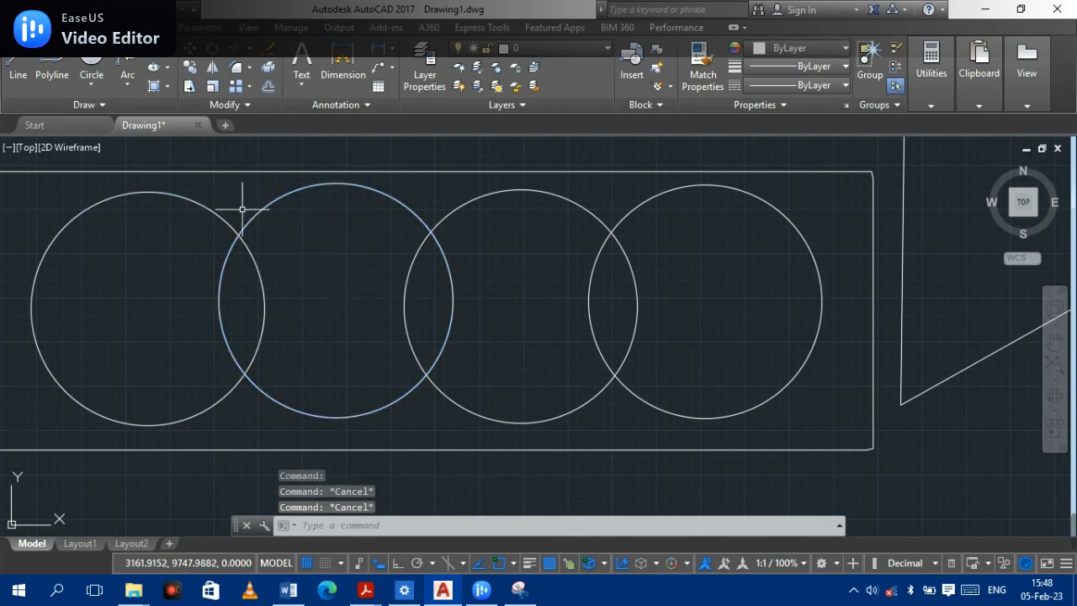
{"action": "left_click", "coordinate": [228, 273]}
{"action": "left_click", "coordinate": [257, 270]}
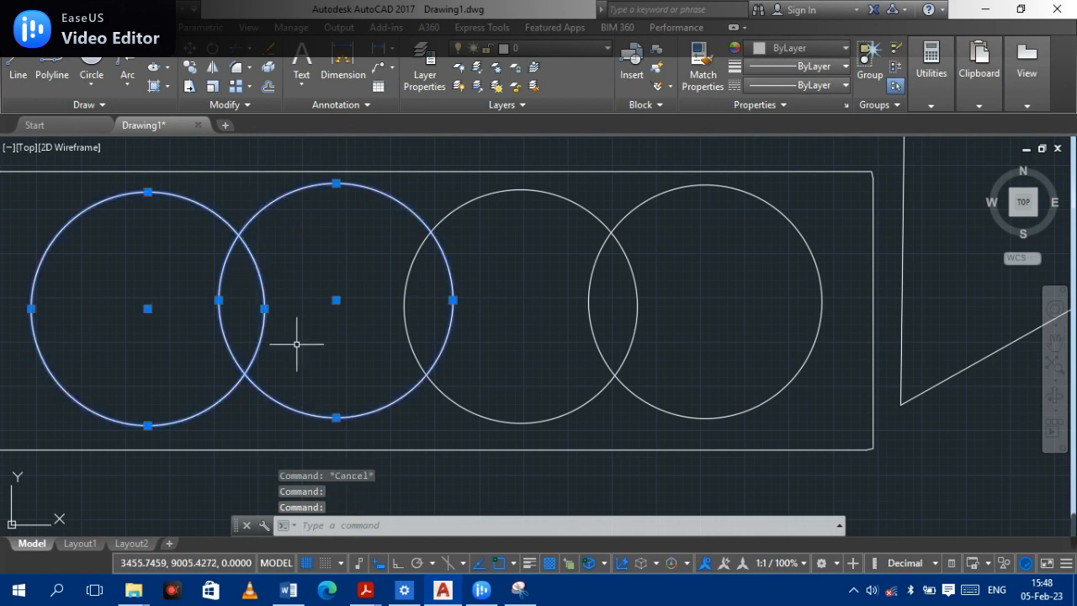
{"action": "key", "text": "Escape"}
- Trim the four overlapping circles against each other, removing each circle's arc that lies inside its left neighbour
{"action": "scroll", "coordinate": [457, 312], "scroll_direction": "down", "scroll_amount": 2}
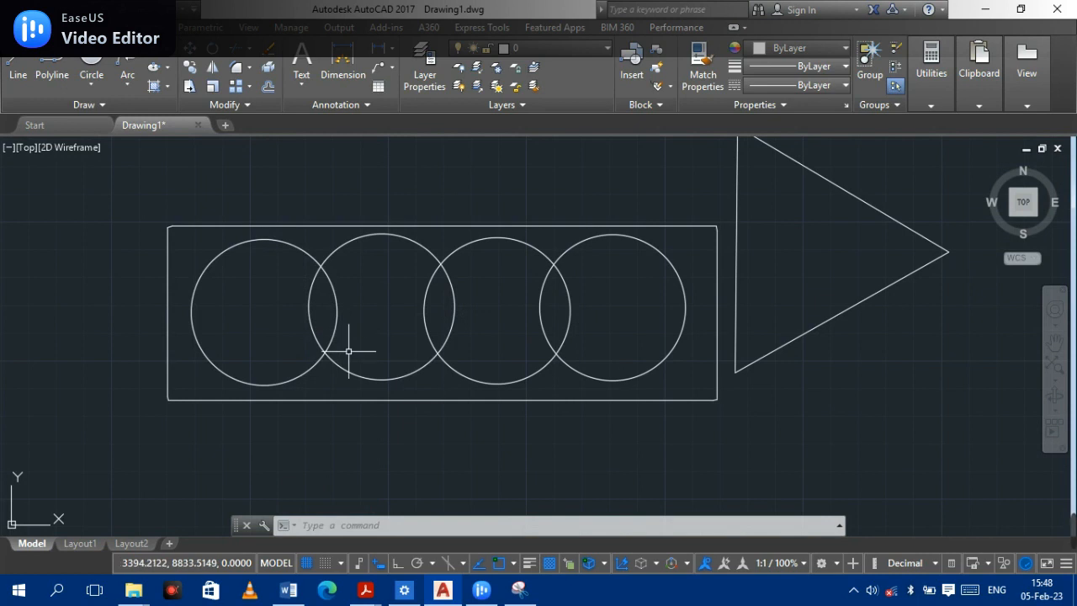
{"action": "scroll", "coordinate": [356, 332], "scroll_direction": "up", "scroll_amount": 4}
{"action": "scroll", "coordinate": [349, 318], "scroll_direction": "down", "scroll_amount": 2}
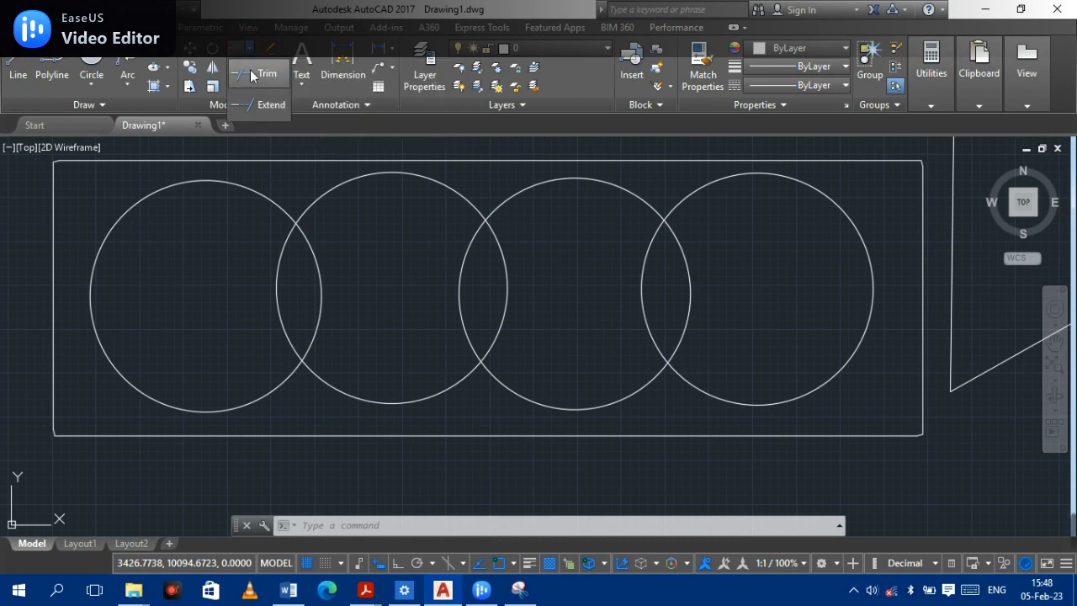
{"action": "left_click", "coordinate": [250, 69]}
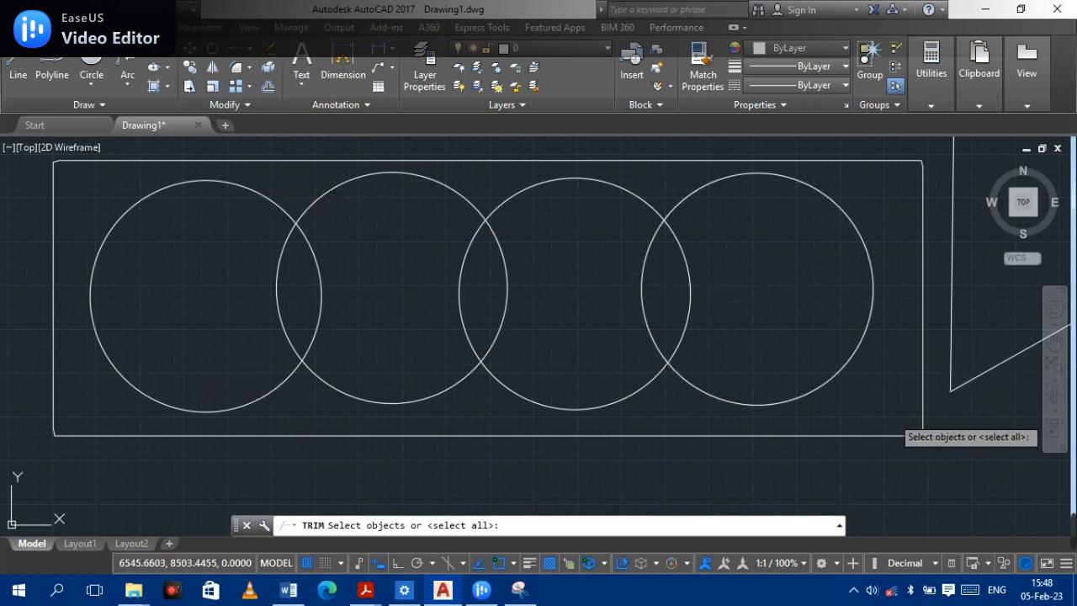
{"action": "left_click", "coordinate": [892, 415]}
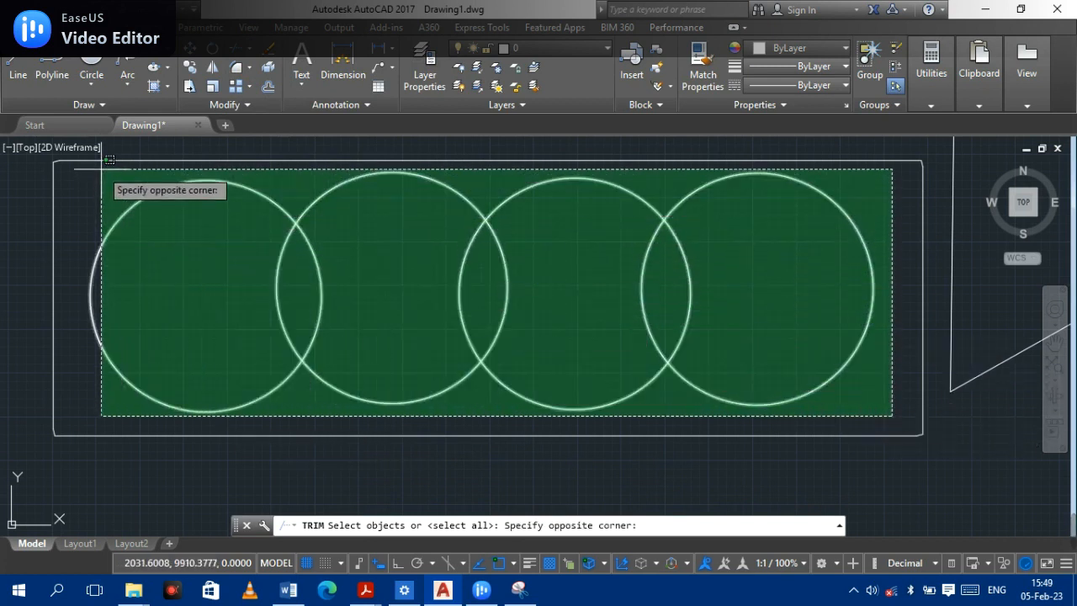
{"action": "left_click", "coordinate": [75, 146]}
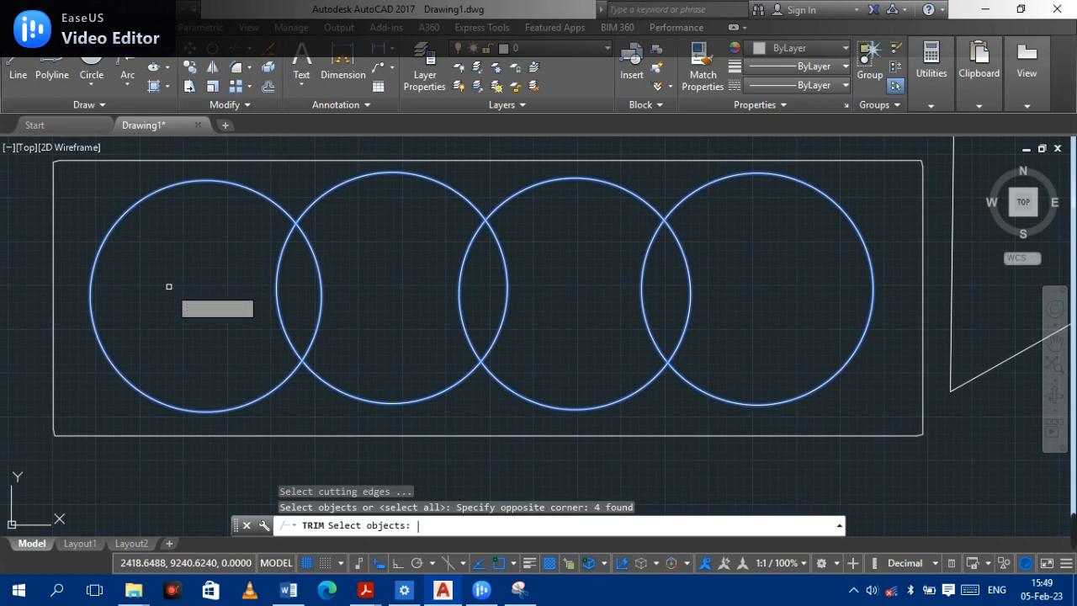
{"action": "key", "text": "Return"}
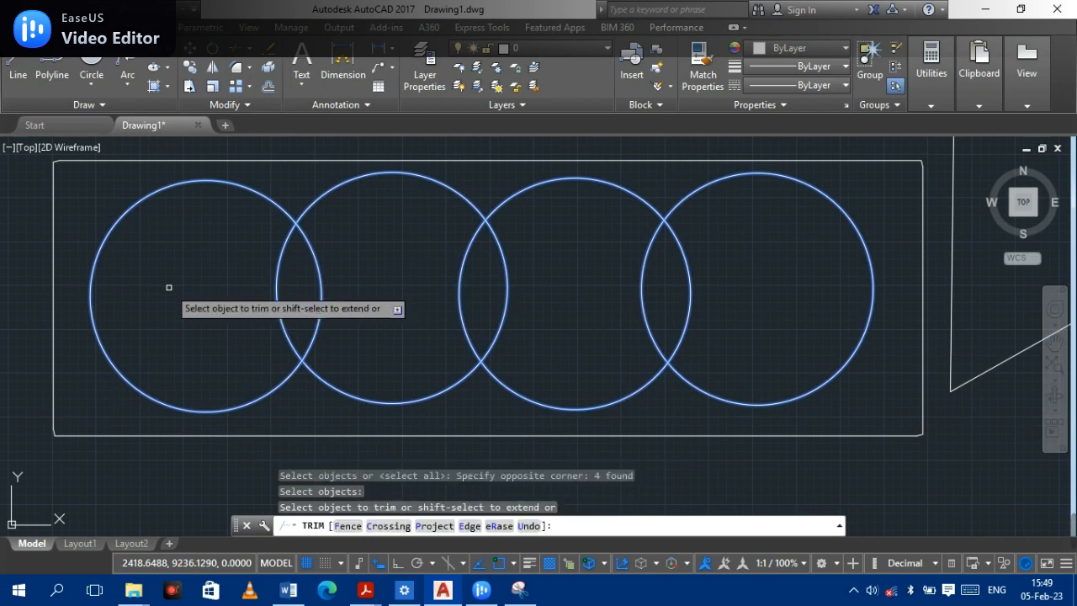
{"action": "left_click", "coordinate": [274, 283]}
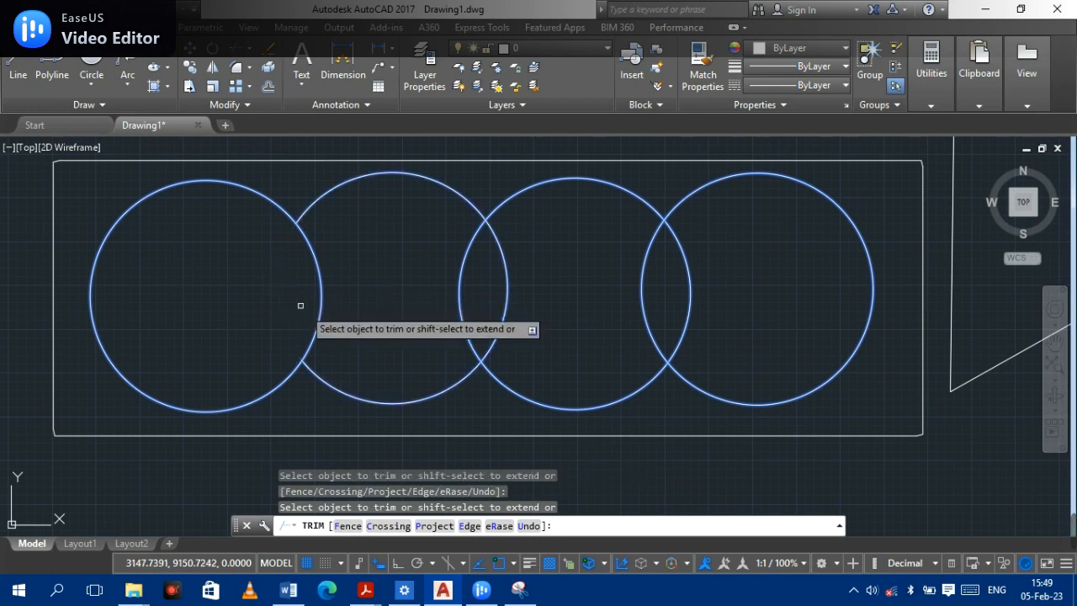
{"action": "left_click", "coordinate": [459, 272]}
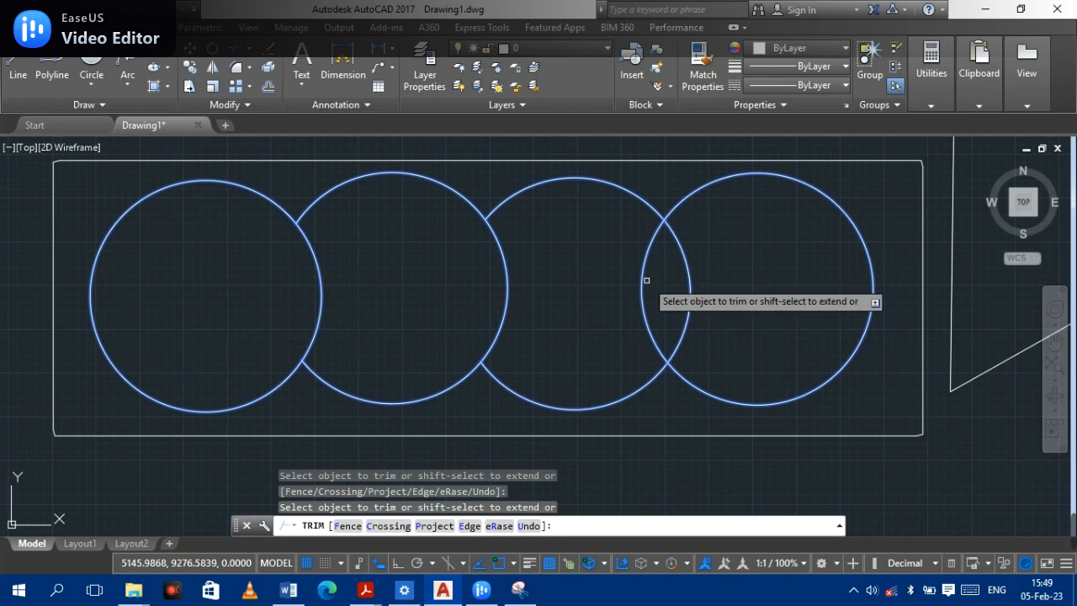
{"action": "left_click", "coordinate": [641, 279]}
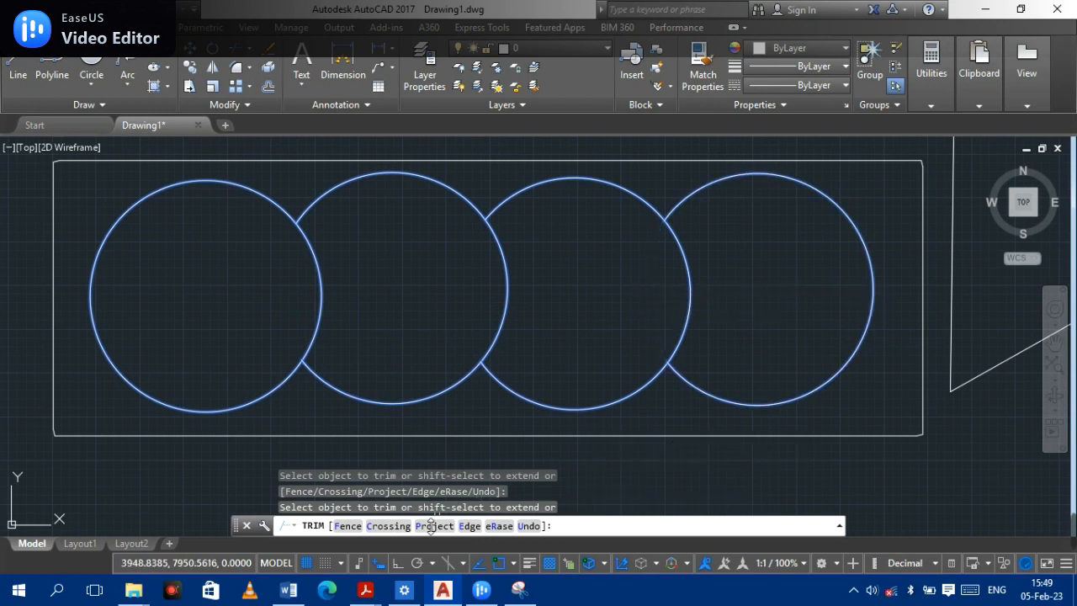
{"action": "key", "text": "Return"}
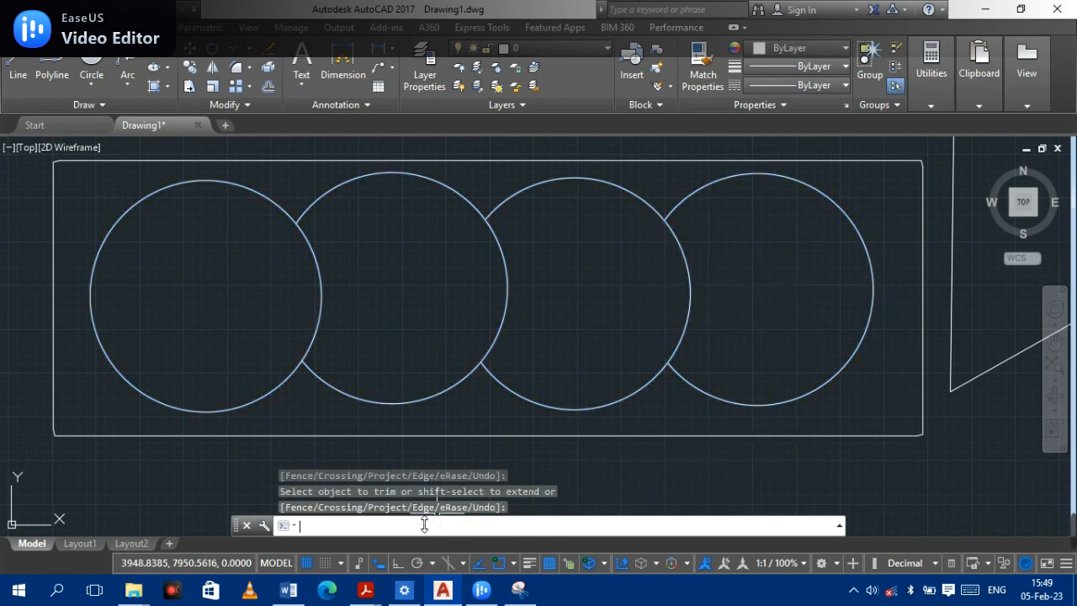
- On the second row of four circles, trim each circle's arc lying inside its right neighbour to form a chain
{"action": "scroll", "coordinate": [468, 356], "scroll_direction": "down", "scroll_amount": 2}
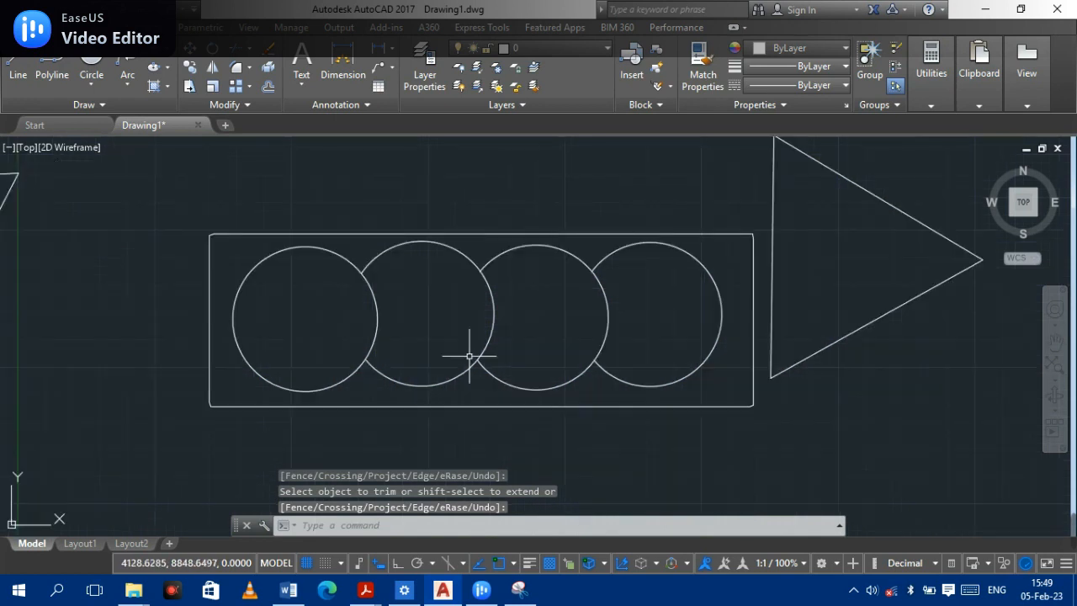
{"action": "mouse_move", "coordinate": [677, 492]}
{"action": "middle_mouse_down"}
{"action": "mouse_move", "coordinate": [606, 344]}
{"action": "mouse_move", "coordinate": [557, 301]}
{"action": "middle_mouse_up"}
{"action": "scroll", "coordinate": [421, 425], "scroll_direction": "down", "scroll_amount": 3}
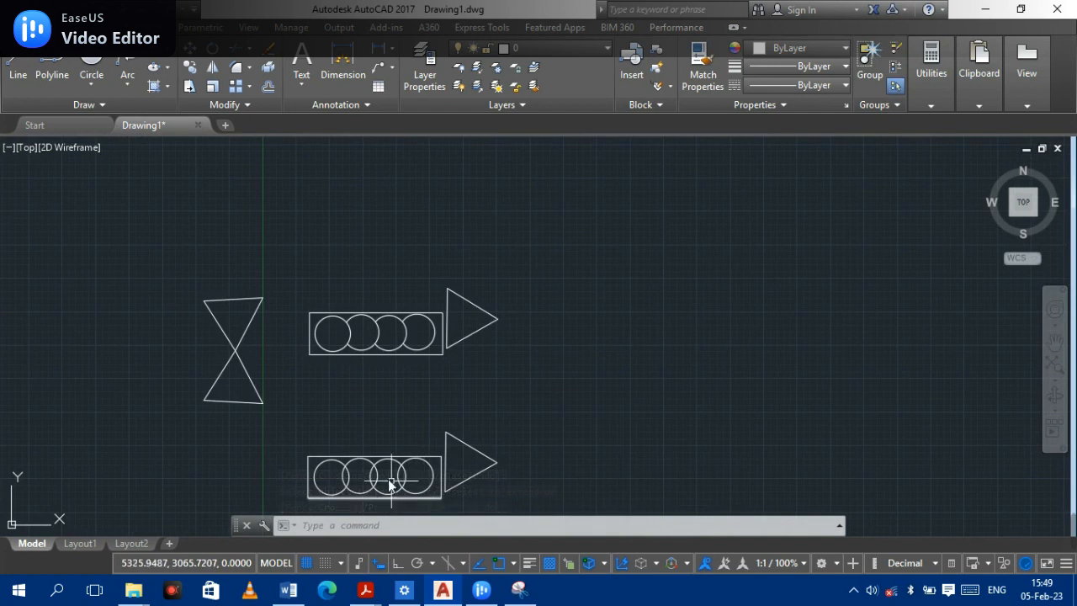
{"action": "scroll", "coordinate": [380, 476], "scroll_direction": "up", "scroll_amount": 1}
{"action": "middle_click_drag", "start_coordinate": [380, 477], "coordinate": [432, 285]}
{"action": "scroll", "coordinate": [433, 284], "scroll_direction": "up", "scroll_amount": 5}
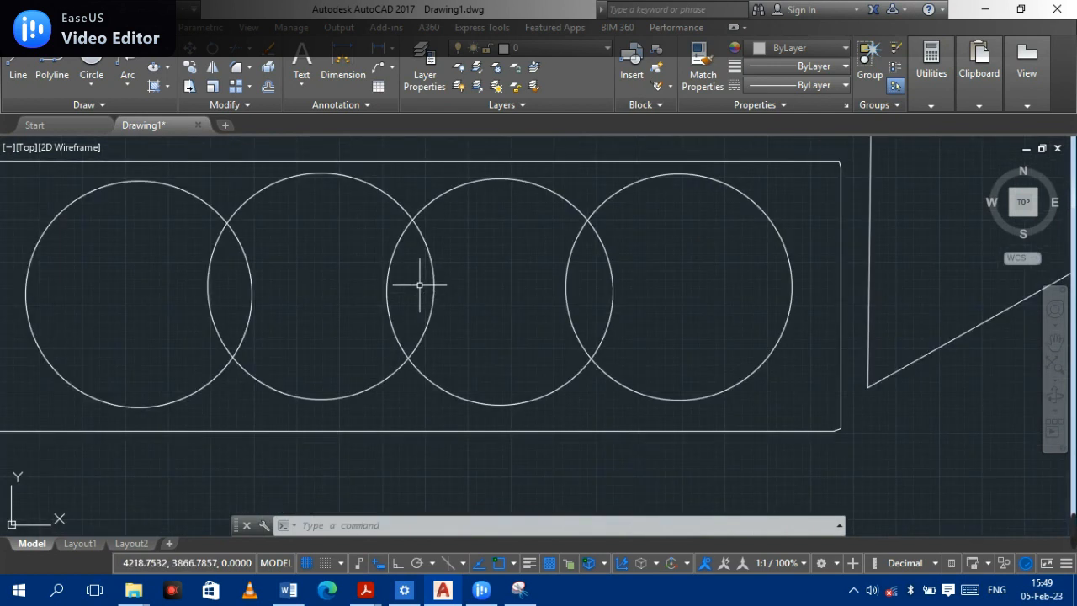
{"action": "scroll", "coordinate": [419, 284], "scroll_direction": "down", "scroll_amount": 1}
{"action": "left_click", "coordinate": [236, 68]}
{"action": "left_click", "coordinate": [663, 363]}
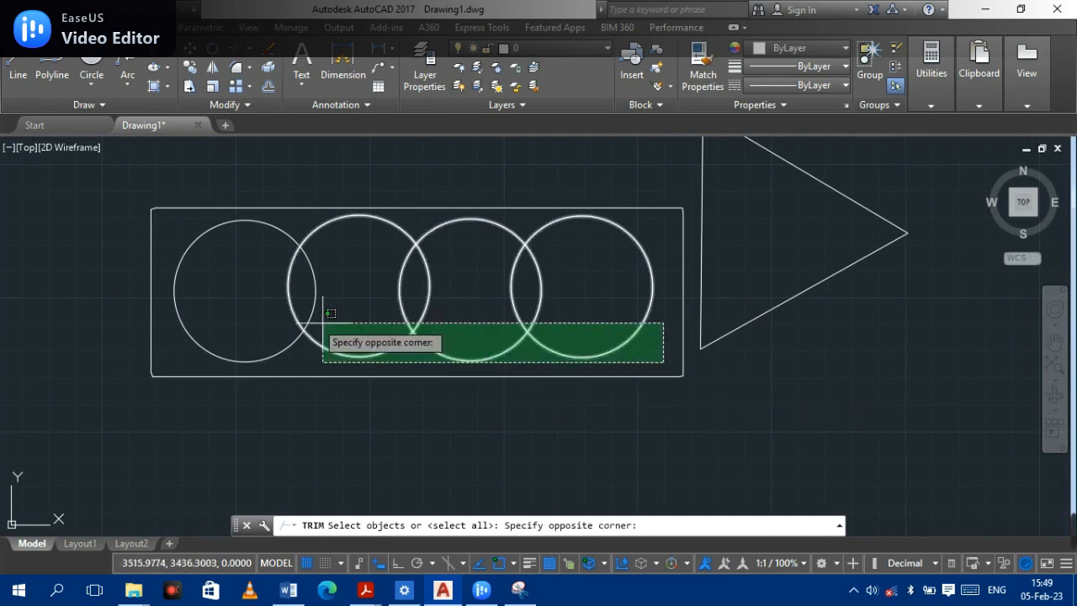
{"action": "left_click", "coordinate": [158, 212]}
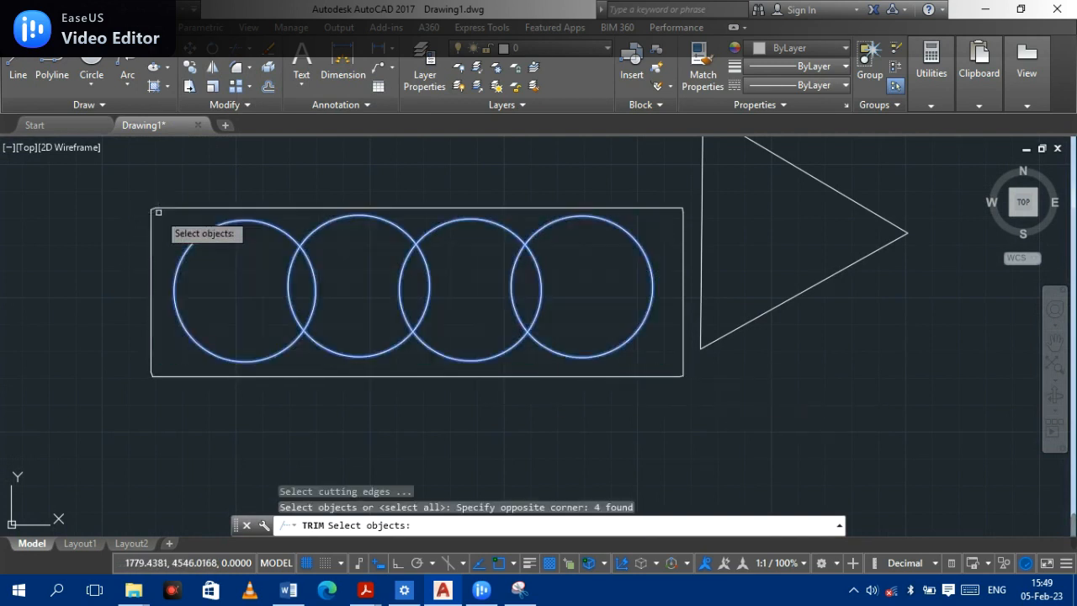
{"action": "key", "text": "Return"}
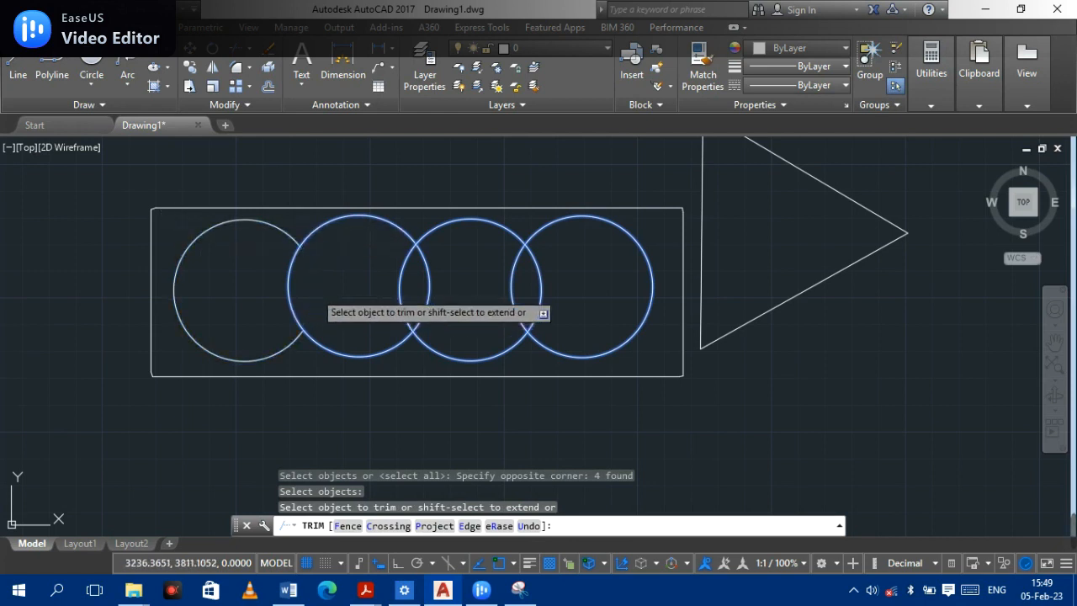
{"action": "left_click", "coordinate": [314, 295]}
{"action": "left_click", "coordinate": [429, 291]}
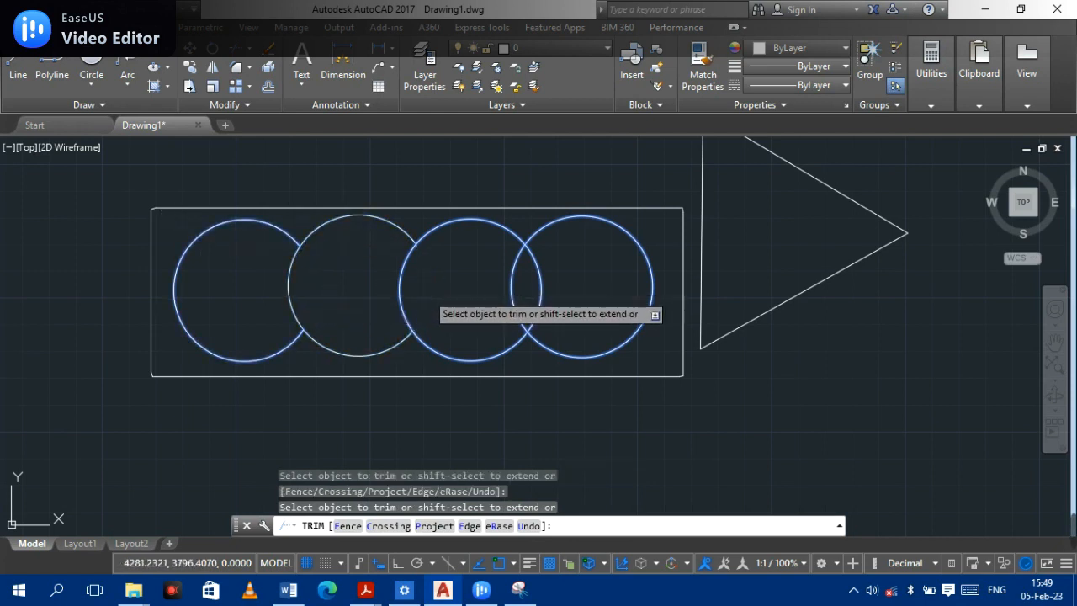
{"action": "left_click", "coordinate": [543, 286]}
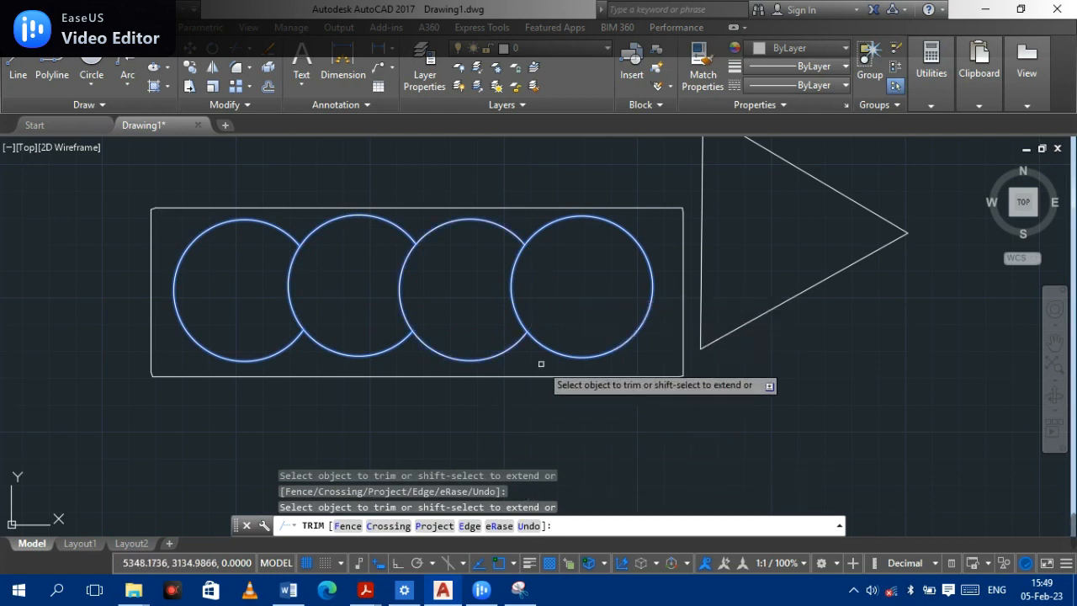
{"action": "key", "text": "Return"}
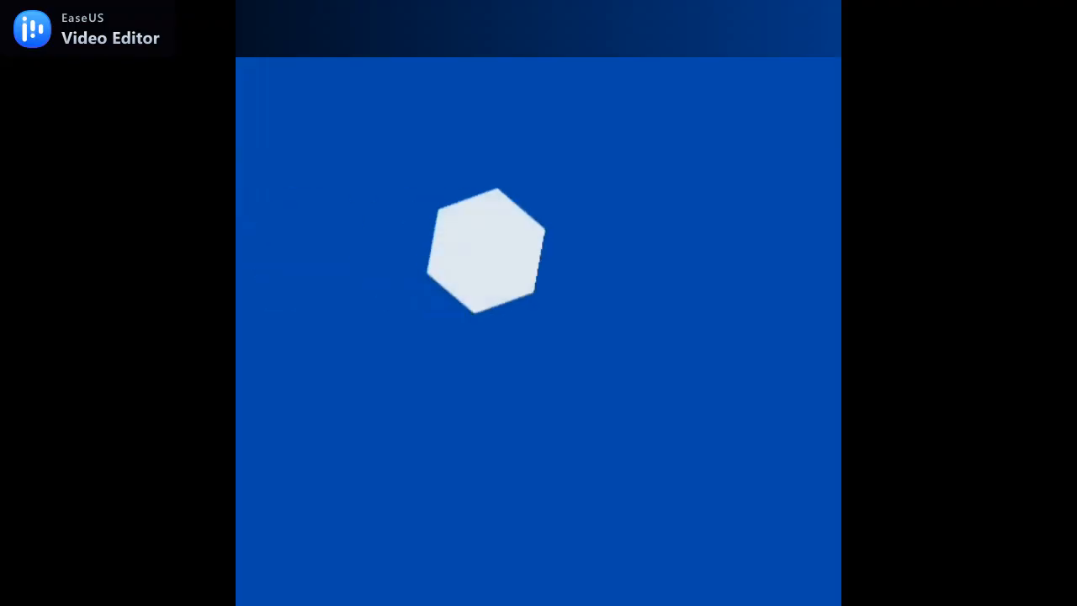